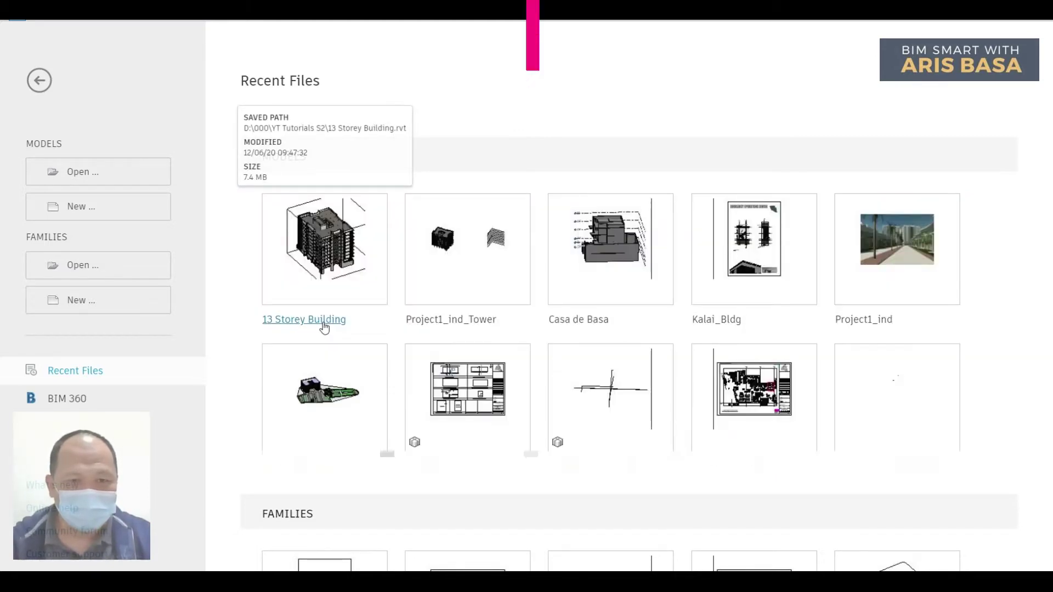
Open the 13 Storey Building project and look over the tower in the 3D view
{"action": "left_click", "coordinate": [320, 323]}
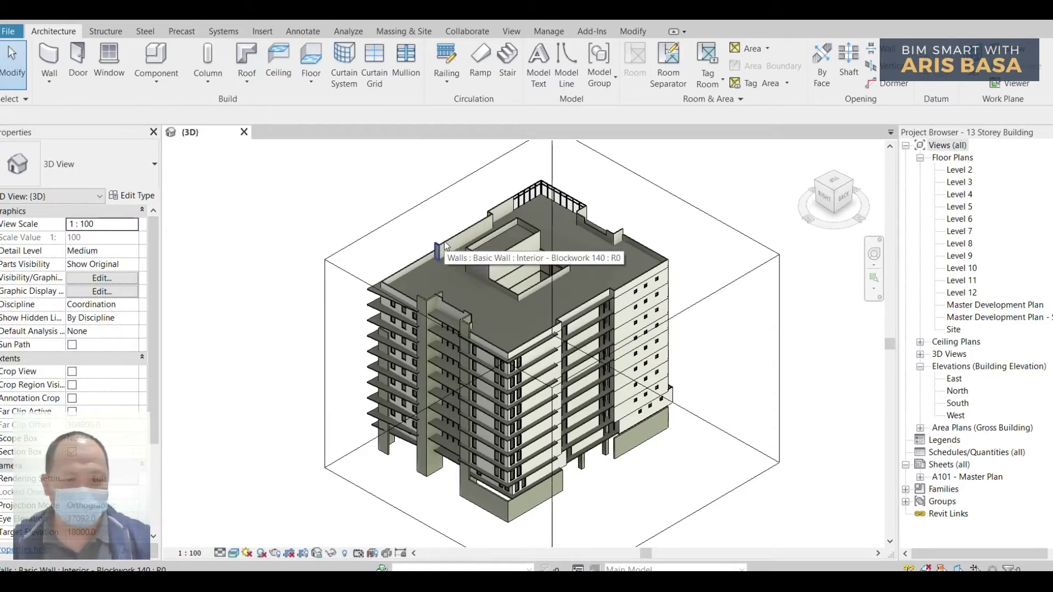
{"action": "middle_click_drag", "start_coordinate": [616, 486], "coordinate": [593, 484], "text": "shift"}
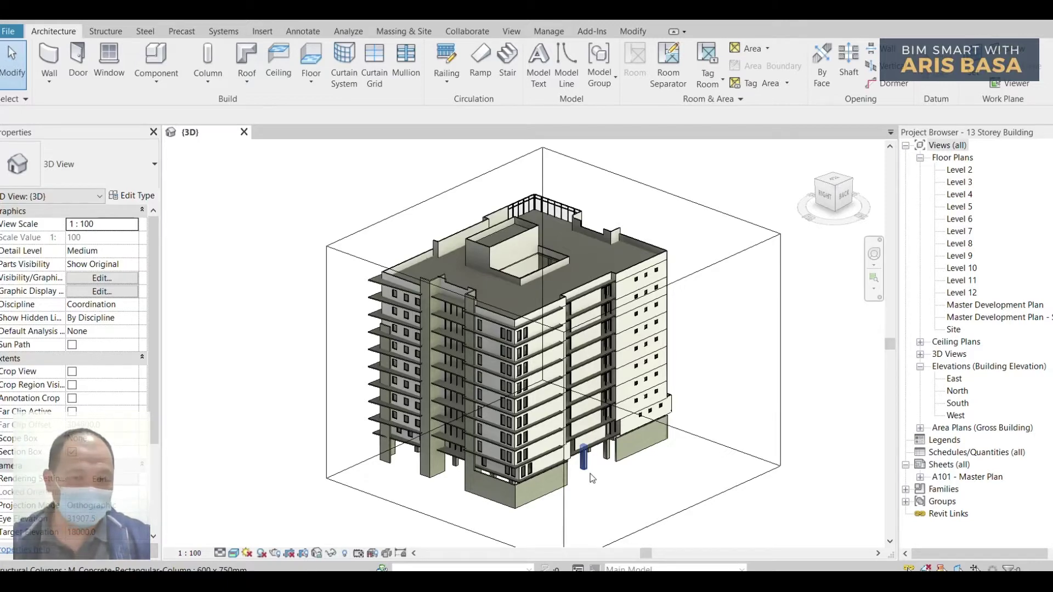
{"action": "scroll", "coordinate": [610, 478], "scroll_direction": "up", "scroll_amount": 4}
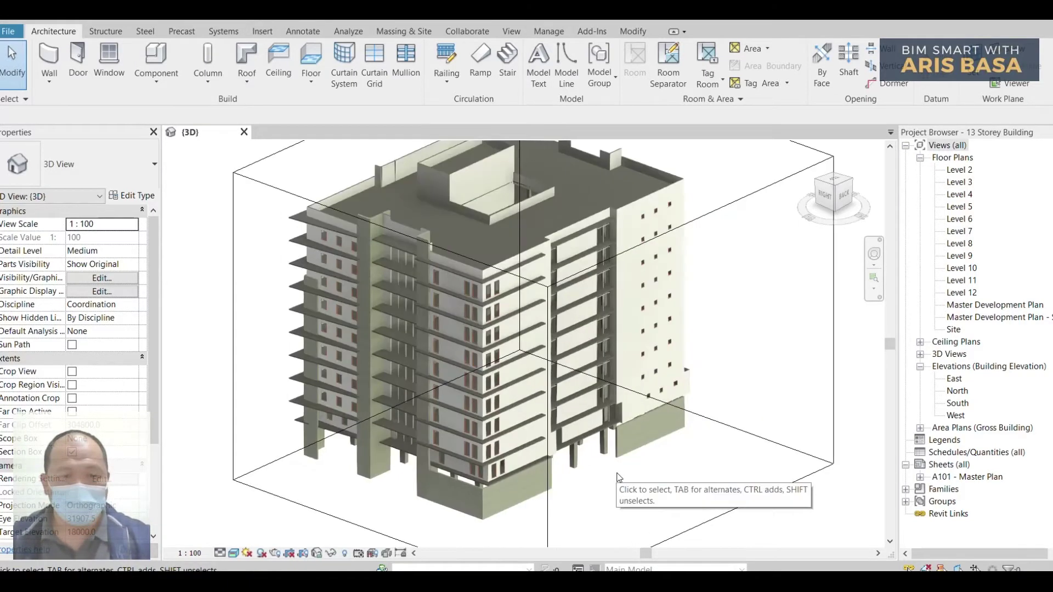
{"action": "middle_click_drag", "start_coordinate": [616, 502], "coordinate": [692, 509], "text": "shift"}
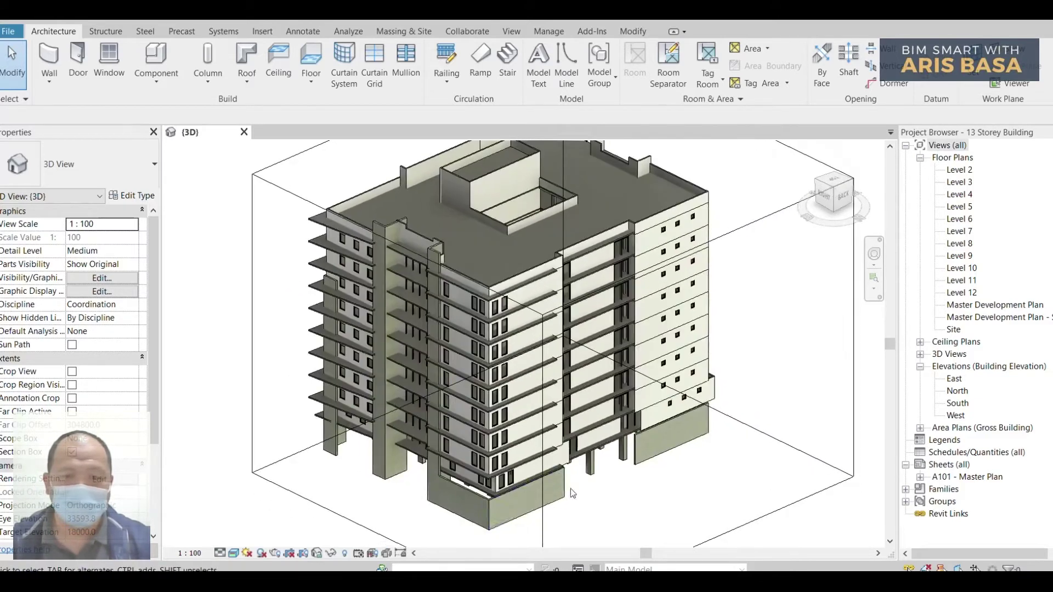
Select the Typical Floor Tower groups on Levels 2, 3, 4 and 7 in the 3D view to check their reference levels
{"action": "left_click", "coordinate": [516, 483]}
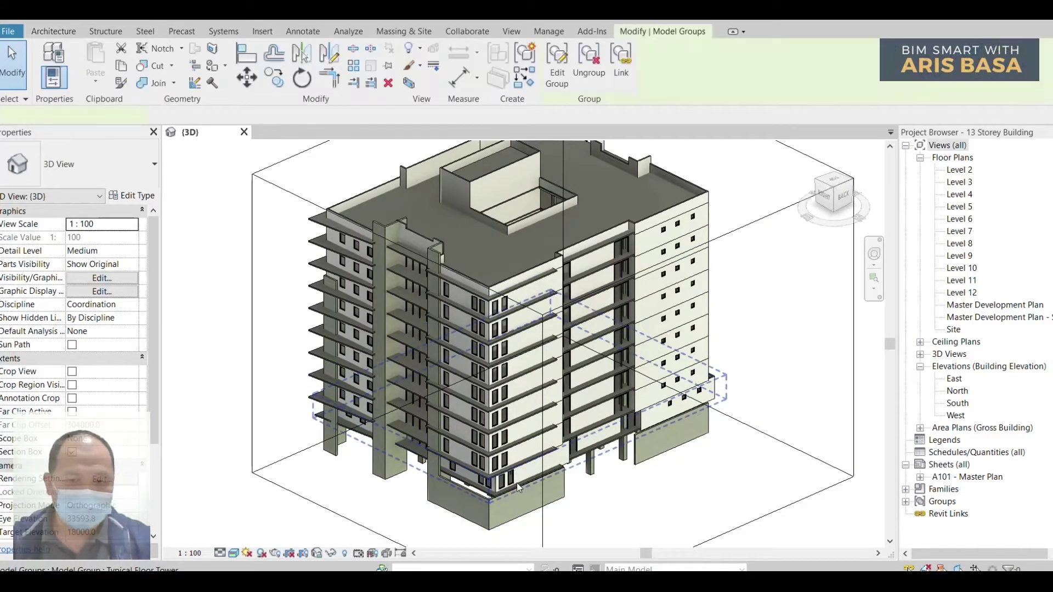
{"action": "left_click_drag", "start_coordinate": [535, 450], "coordinate": [526, 351]}
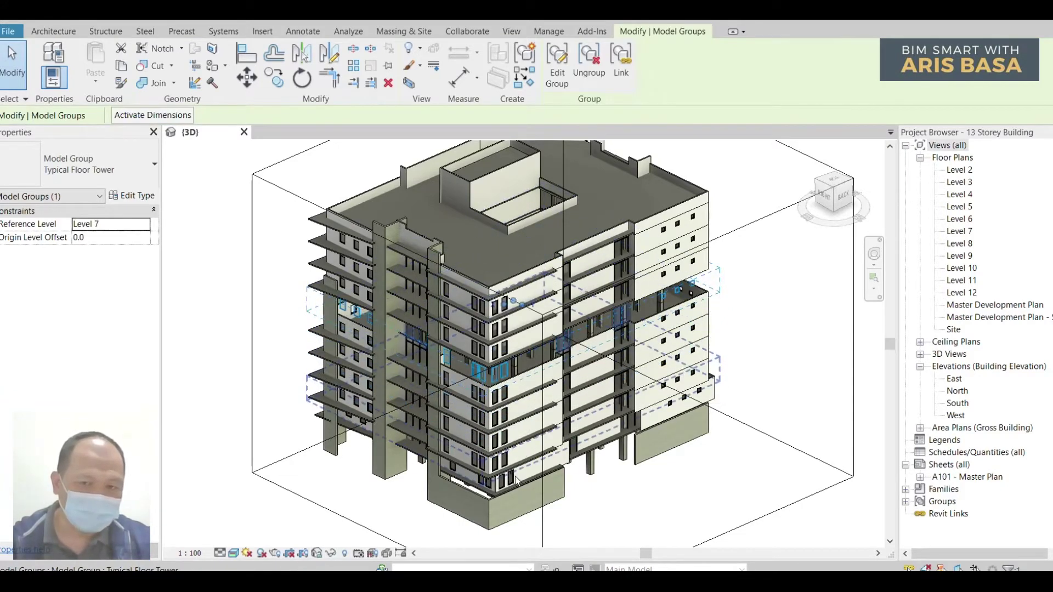
{"action": "key", "text": "ctrl+z"}
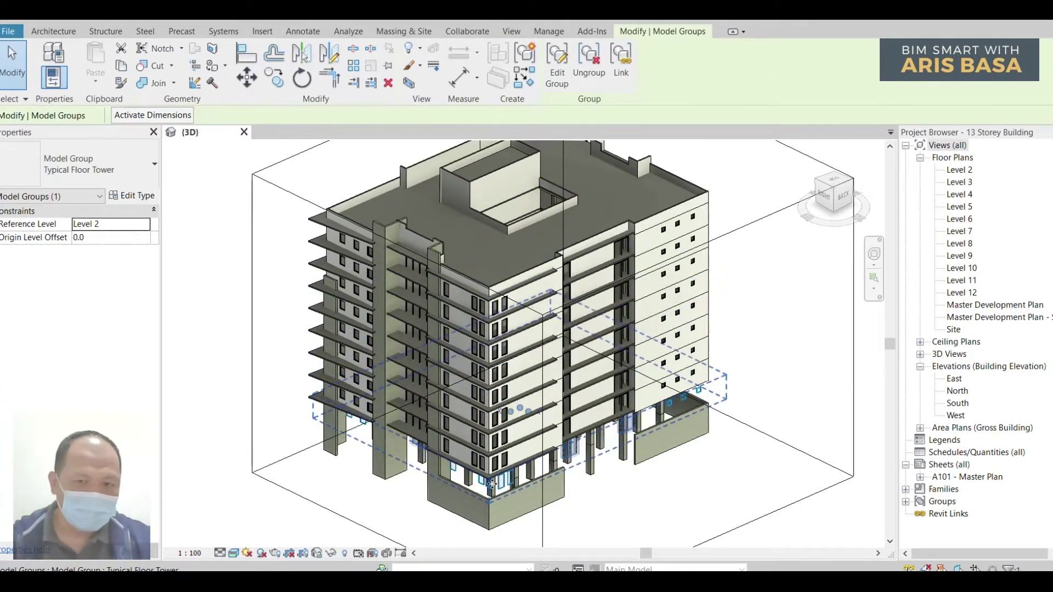
{"action": "left_click_drag", "start_coordinate": [531, 460], "coordinate": [521, 434]}
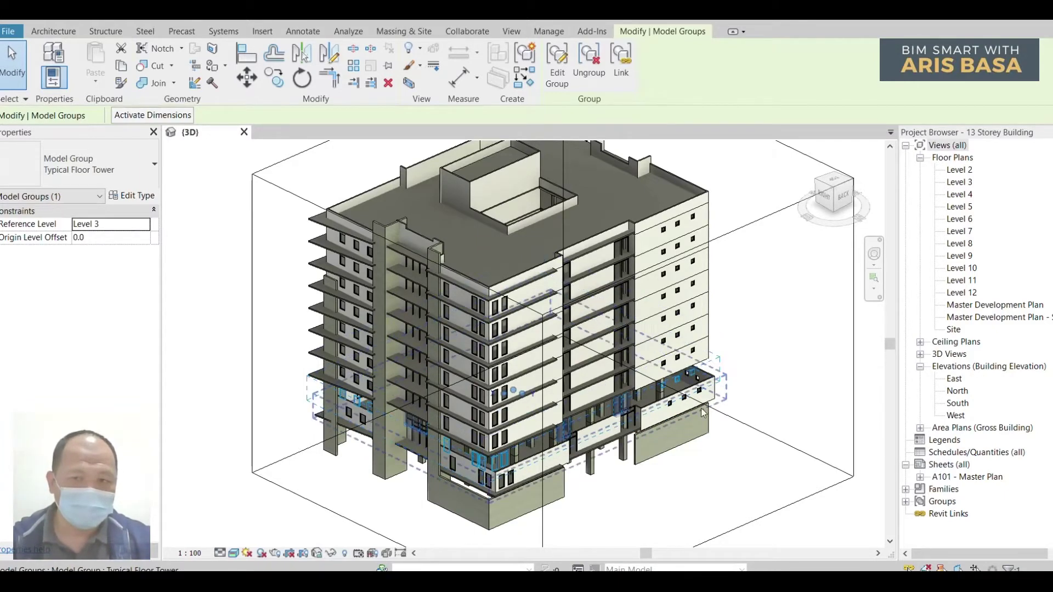
{"action": "left_click_drag", "start_coordinate": [708, 356], "coordinate": [700, 354]}
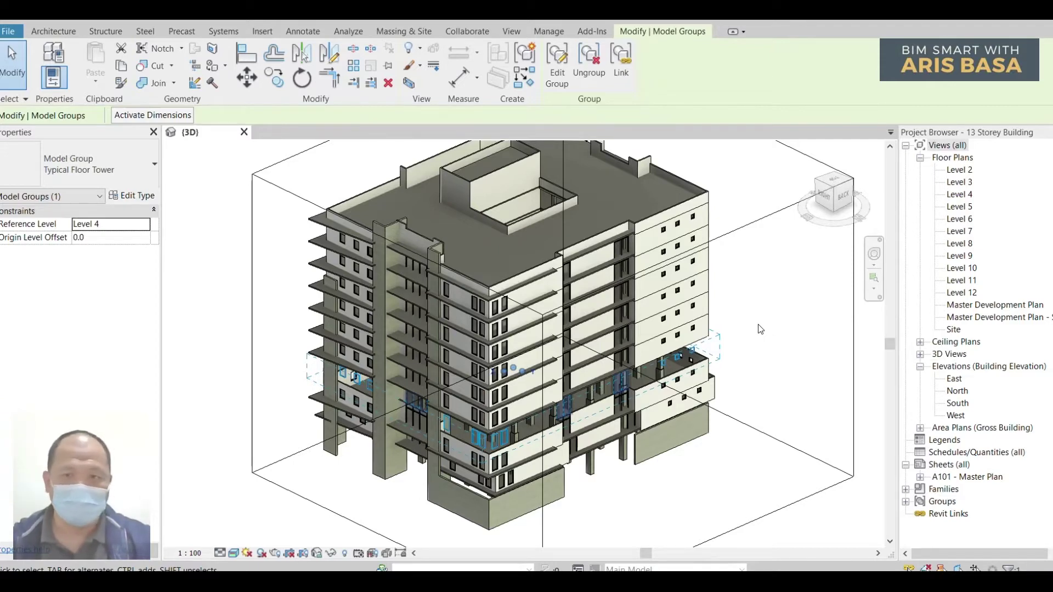
{"action": "left_click", "coordinate": [836, 369]}
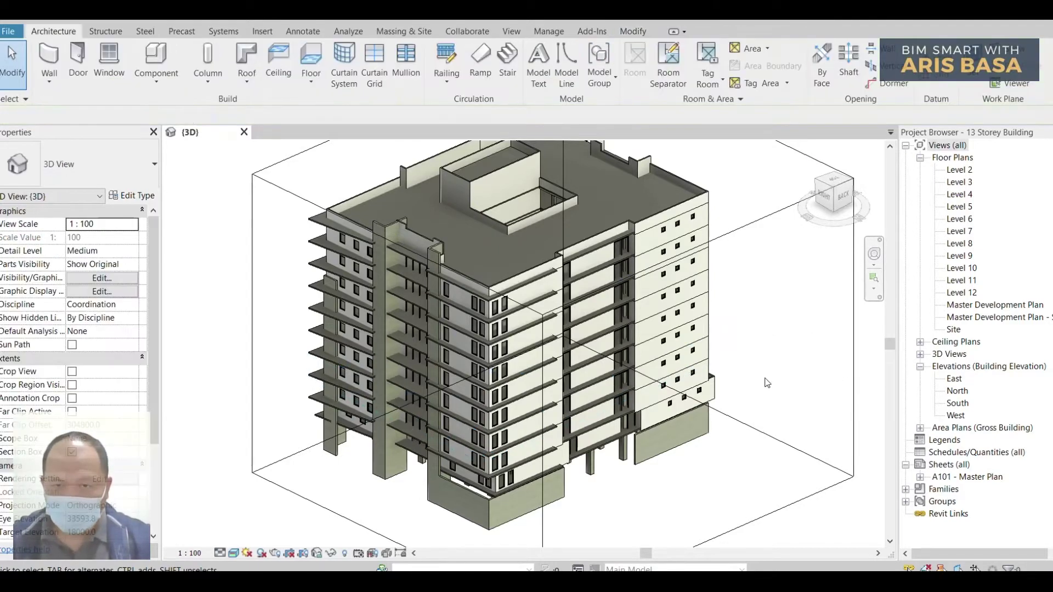
Open the North elevation view at the tower's lower floors
{"action": "scroll", "coordinate": [713, 340], "scroll_direction": "up", "scroll_amount": 4}
{"action": "middle_click_drag", "start_coordinate": [795, 409], "coordinate": [672, 337]}
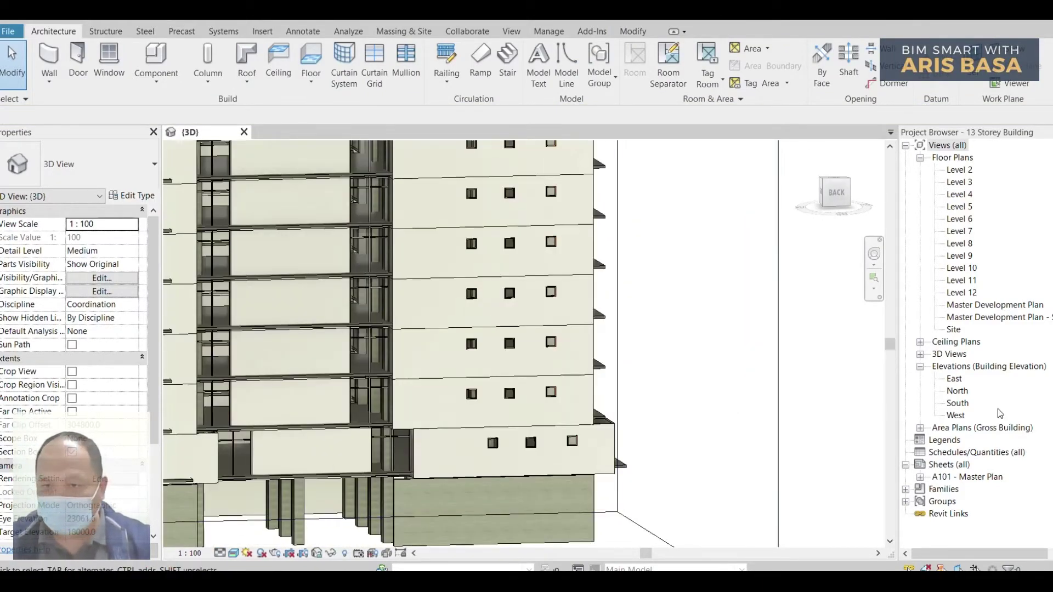
{"action": "double_click", "coordinate": [958, 392]}
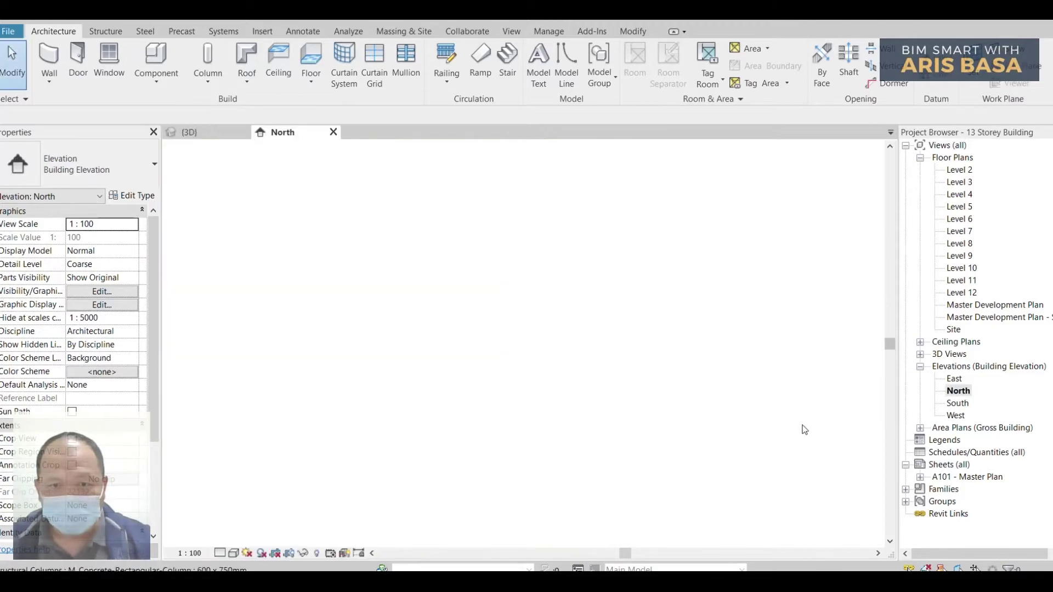
{"action": "scroll", "coordinate": [839, 400], "scroll_direction": "up", "scroll_amount": 8}
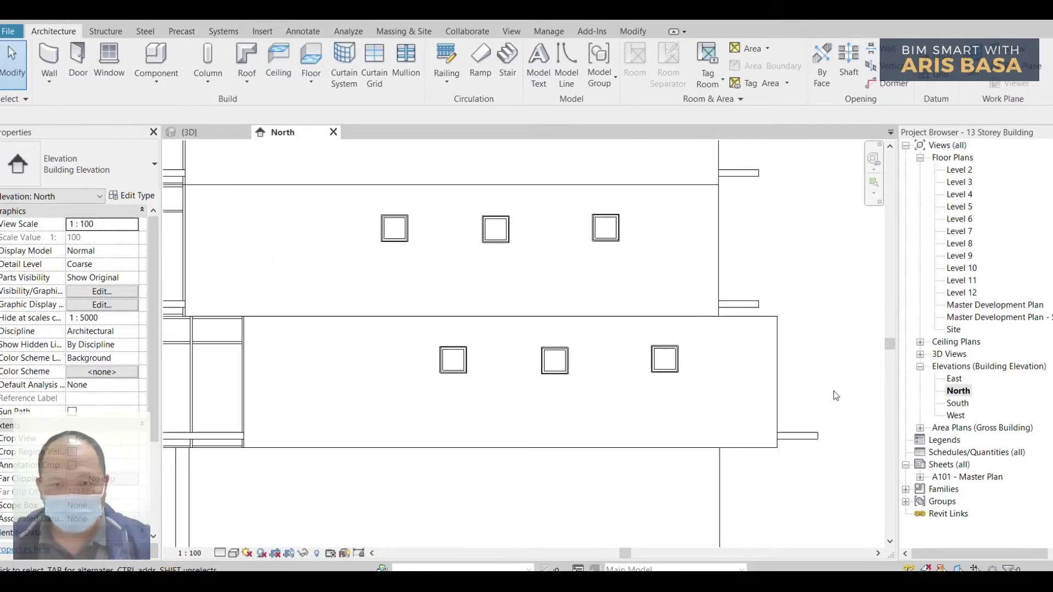
{"action": "scroll", "coordinate": [724, 384], "scroll_direction": "down", "scroll_amount": 3}
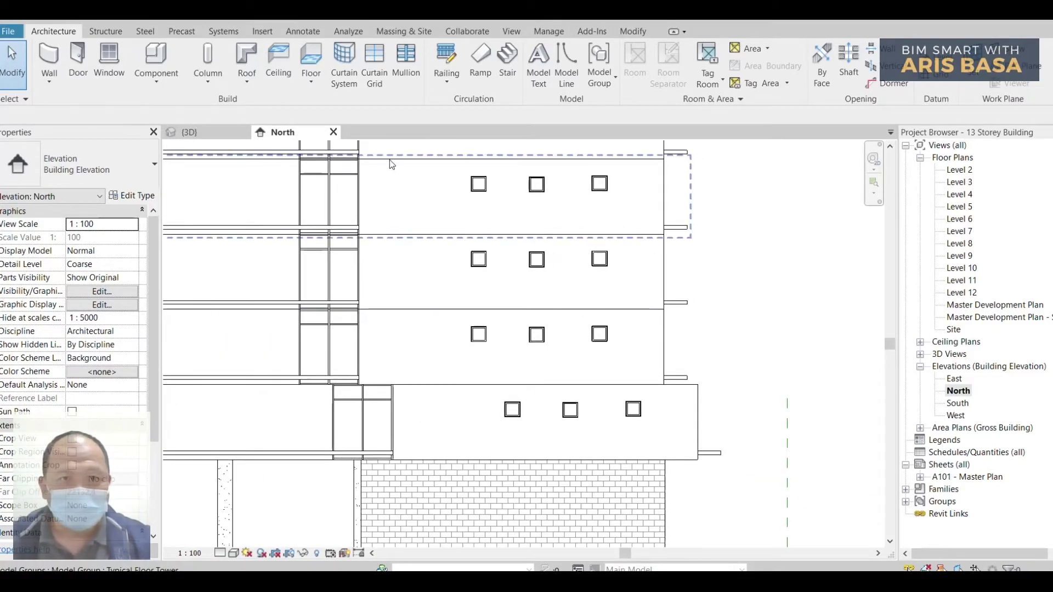
Align the end wall of the Level 2 Typical Floor Tower group with the wall edge of the floors above
{"action": "left_click", "coordinate": [656, 397]}
{"action": "left_click", "coordinate": [246, 53]}
{"action": "left_click", "coordinate": [664, 286]}
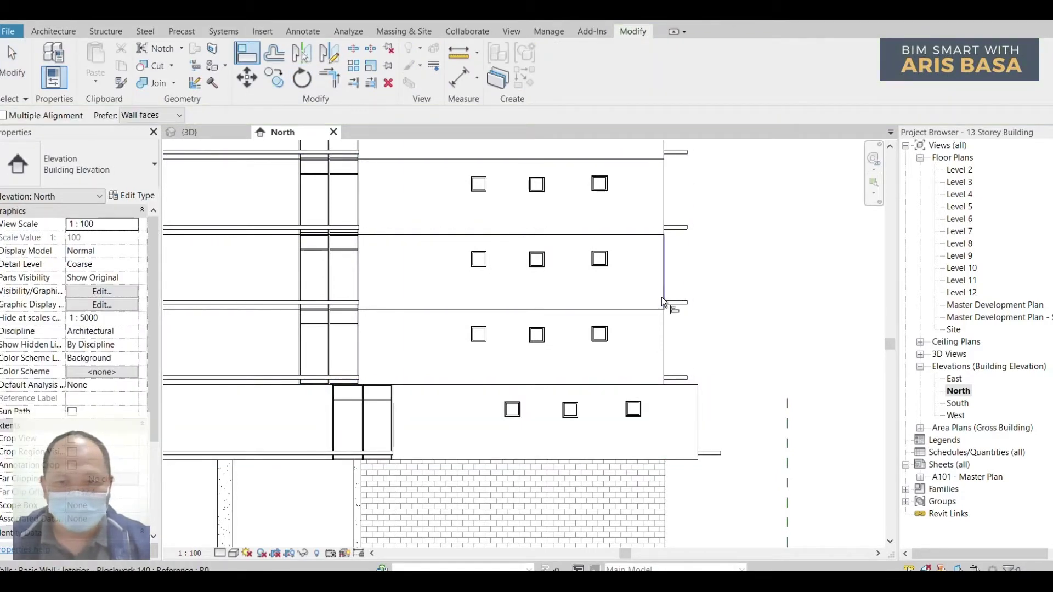
{"action": "left_click", "coordinate": [691, 427]}
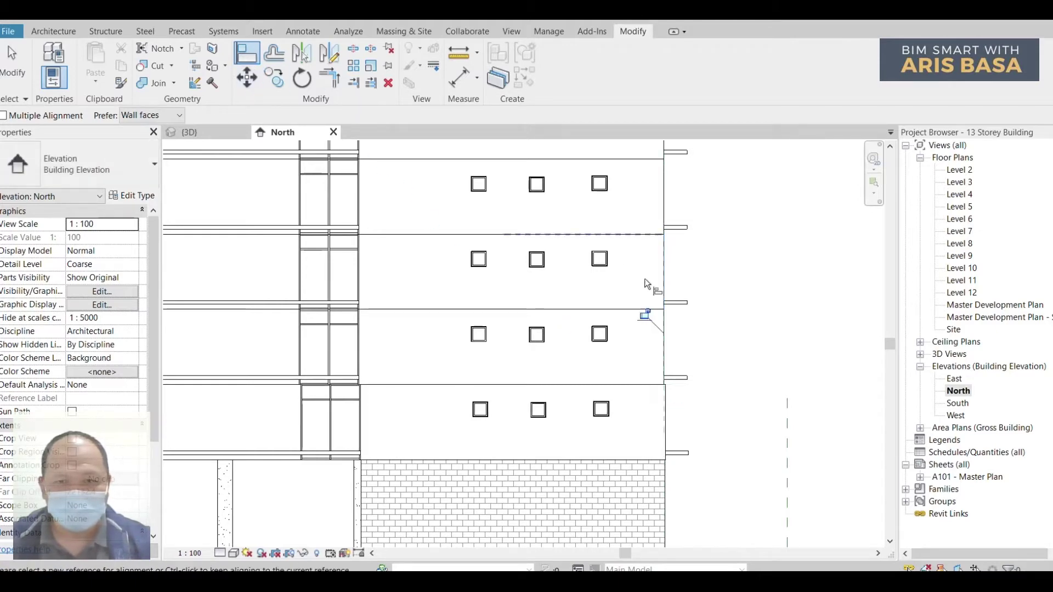
{"action": "scroll", "coordinate": [670, 393], "scroll_direction": "up", "scroll_amount": 6}
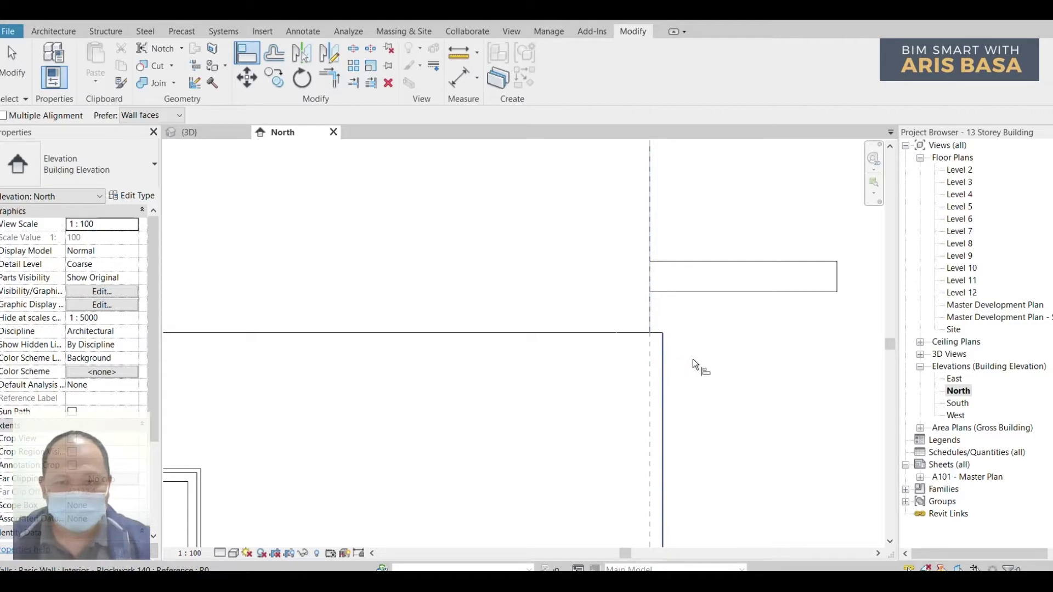
{"action": "scroll", "coordinate": [703, 358], "scroll_direction": "down", "scroll_amount": 5}
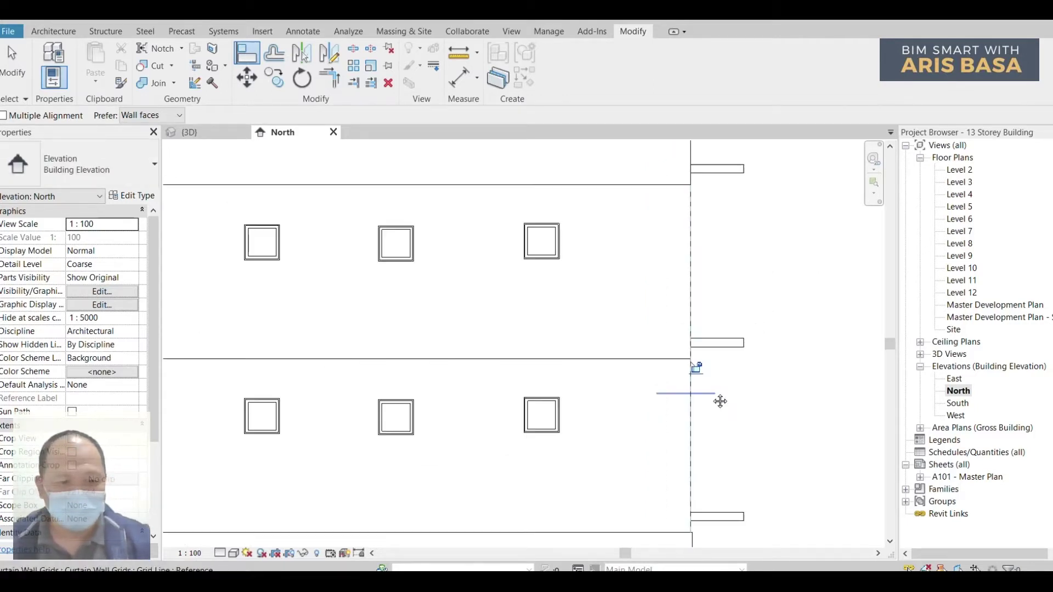
{"action": "key", "text": "Escape"}
{"action": "key", "text": "Escape"}
{"action": "scroll", "coordinate": [697, 409], "scroll_direction": "down", "scroll_amount": 1}
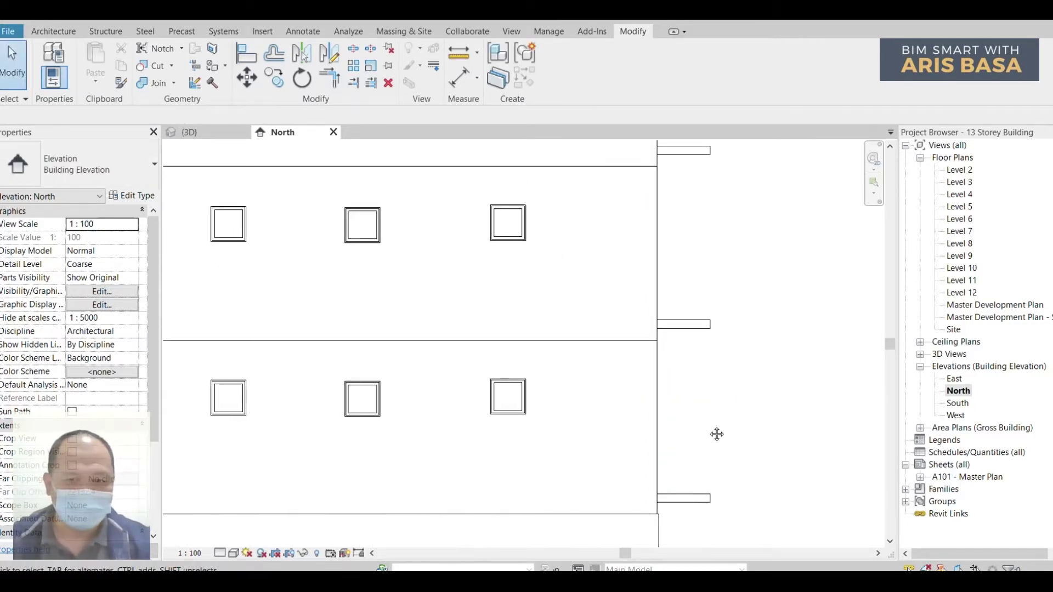
Check the alignment of the Level 2 and Level 3 Typical Floor Tower groups against the rest of the tower in the North elevation
{"action": "scroll", "coordinate": [714, 427], "scroll_direction": "up", "scroll_amount": 1}
{"action": "left_click", "coordinate": [663, 420]}
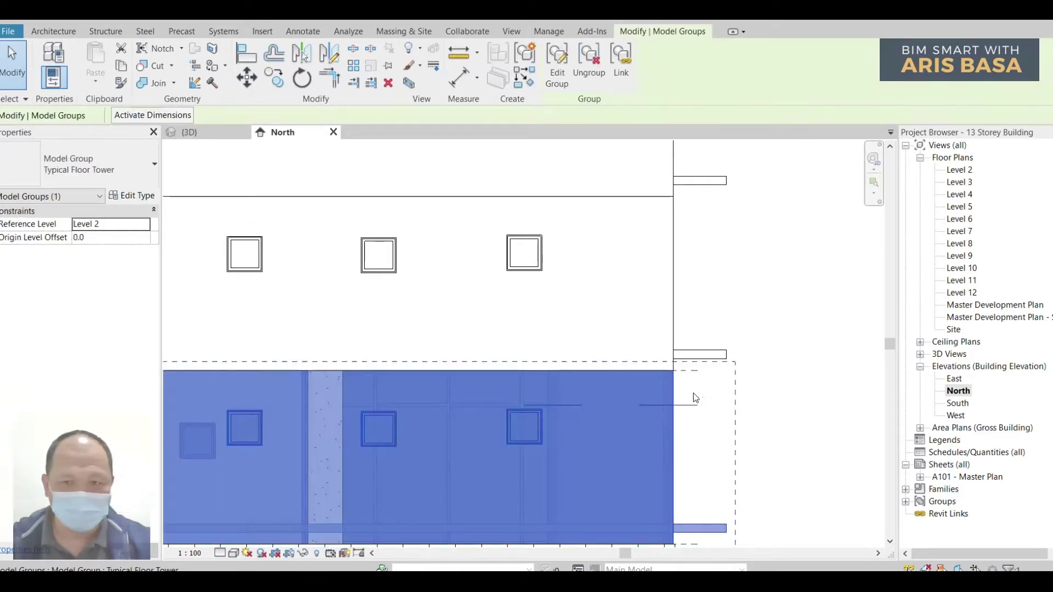
{"action": "scroll", "coordinate": [741, 391], "scroll_direction": "up", "scroll_amount": 1}
{"action": "scroll", "coordinate": [743, 391], "scroll_direction": "up", "scroll_amount": 2}
{"action": "key", "text": "Escape"}
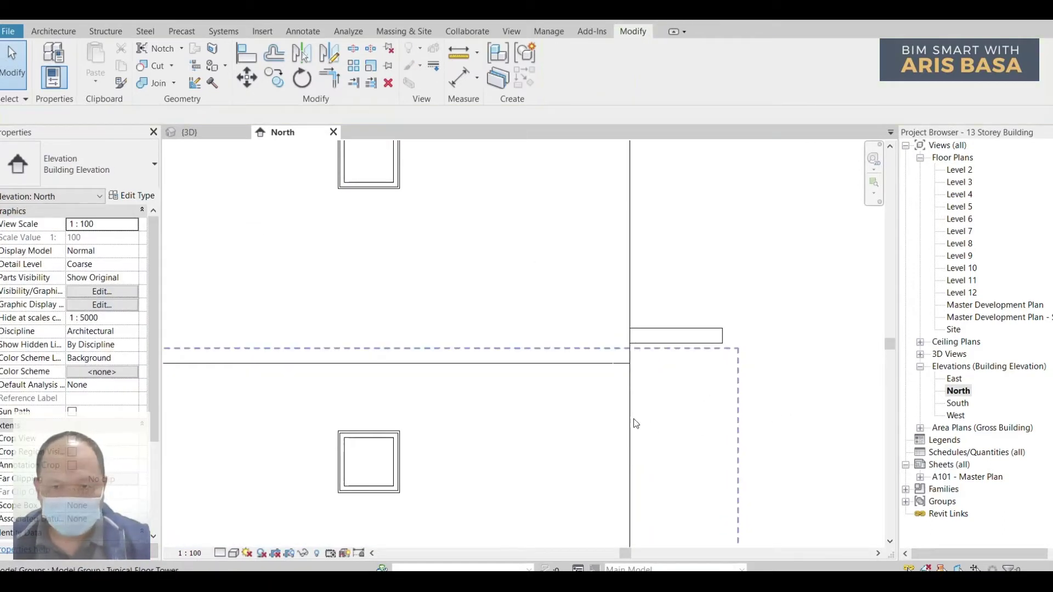
{"action": "left_click", "coordinate": [630, 410]}
{"action": "scroll", "coordinate": [712, 396], "scroll_direction": "down", "scroll_amount": 2}
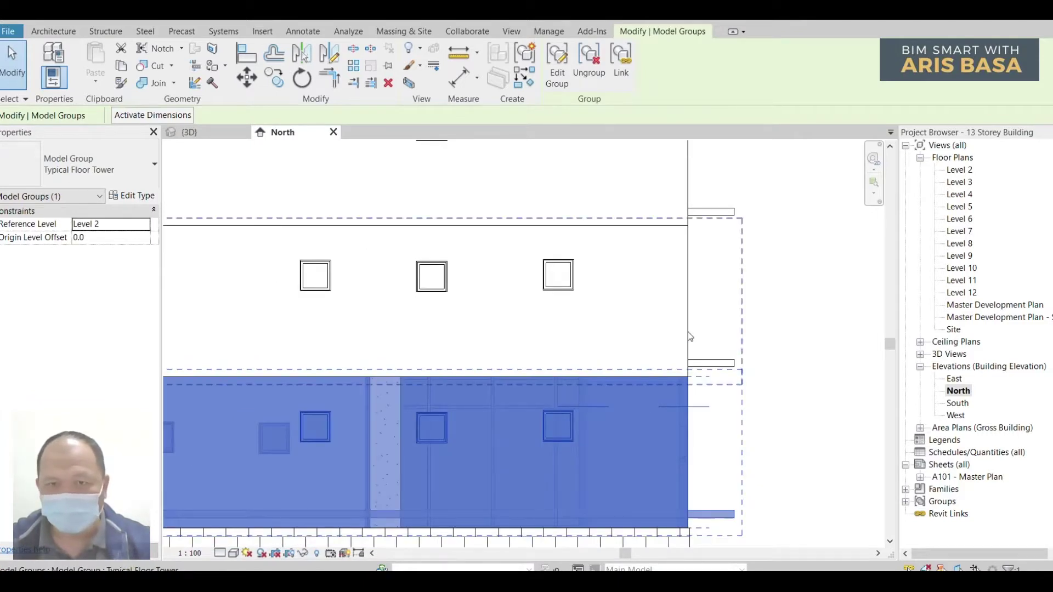
{"action": "left_click", "coordinate": [708, 285]}
{"action": "scroll", "coordinate": [725, 296], "scroll_direction": "down", "scroll_amount": 3}
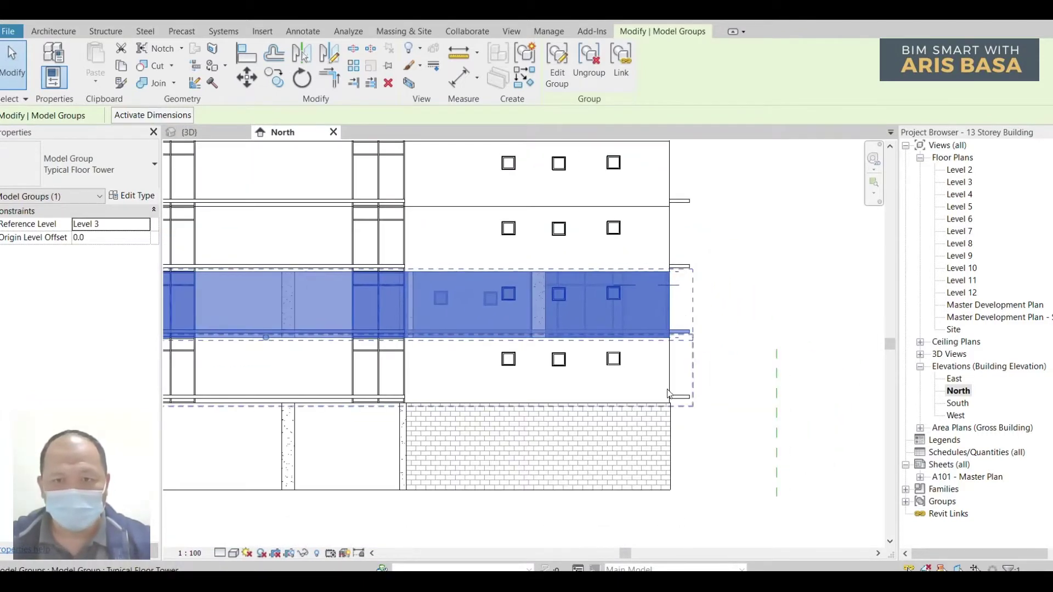
{"action": "scroll", "coordinate": [661, 378], "scroll_direction": "up", "scroll_amount": 1}
{"action": "left_click", "coordinate": [661, 377]}
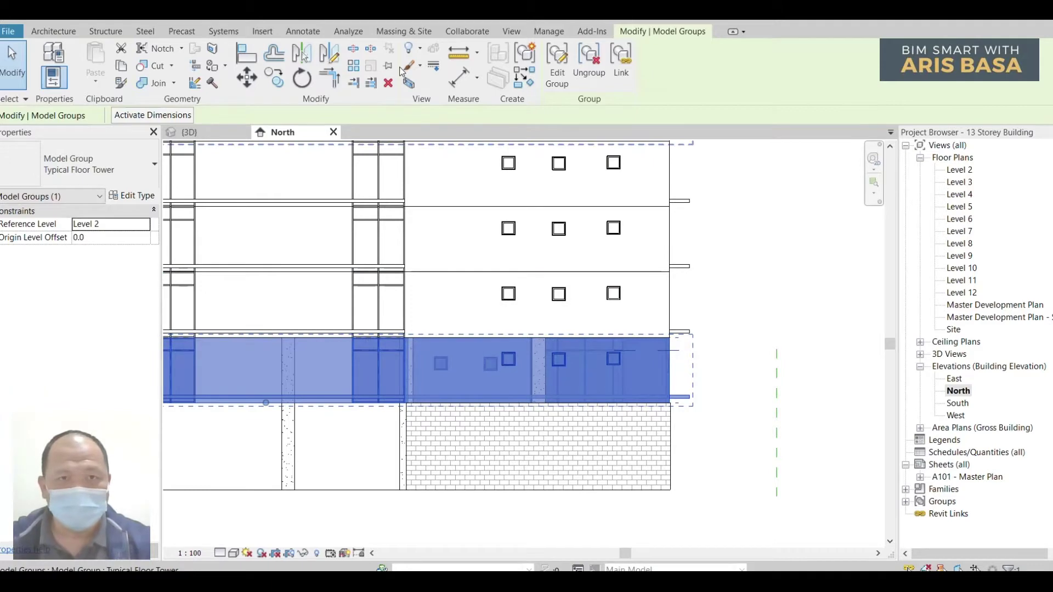
{"action": "left_click", "coordinate": [645, 310]}
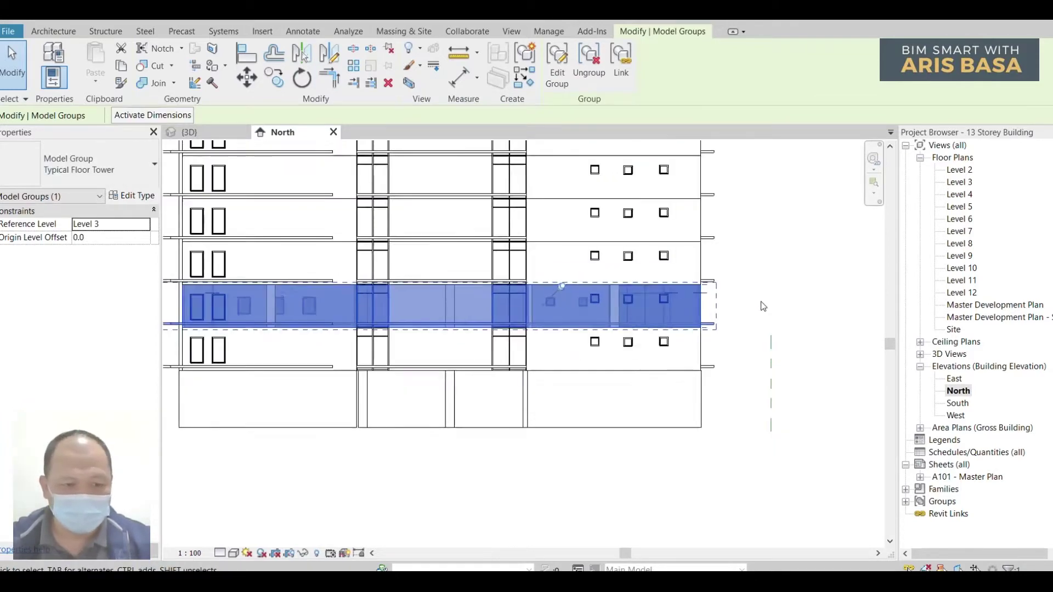
{"action": "scroll", "coordinate": [763, 306], "scroll_direction": "down", "scroll_amount": 3}
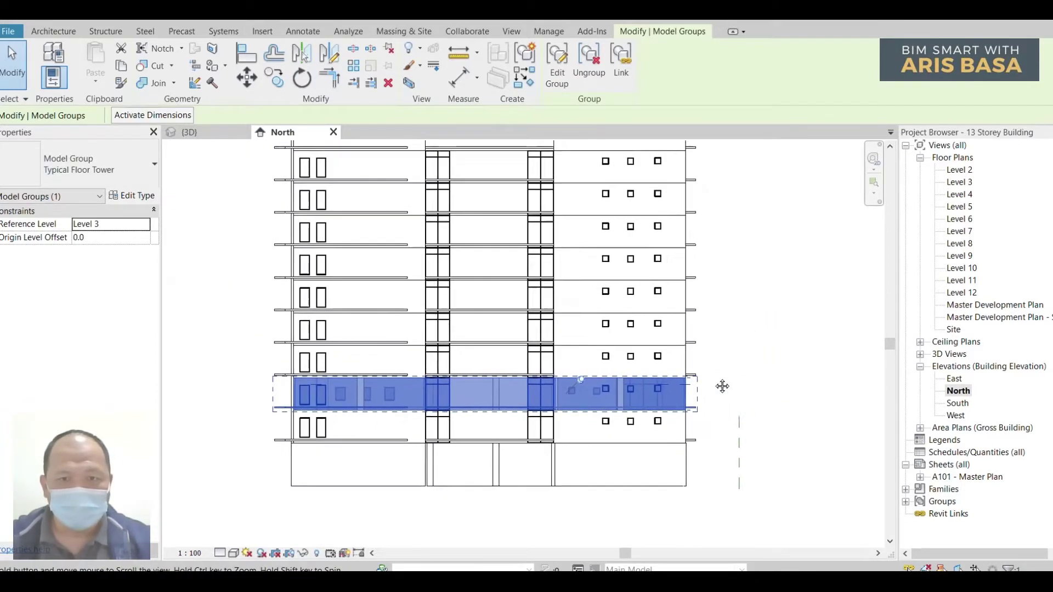
{"action": "scroll", "coordinate": [729, 353], "scroll_direction": "down", "scroll_amount": 2}
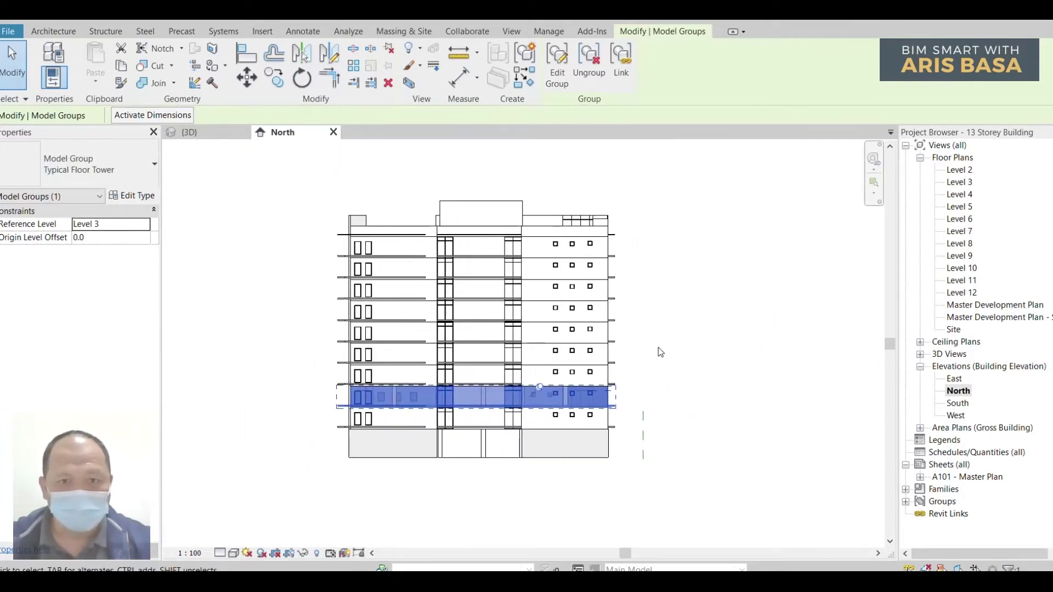
{"action": "scroll", "coordinate": [659, 345], "scroll_direction": "up", "scroll_amount": 1}
{"action": "middle_click_drag", "start_coordinate": [682, 359], "coordinate": [721, 357]}
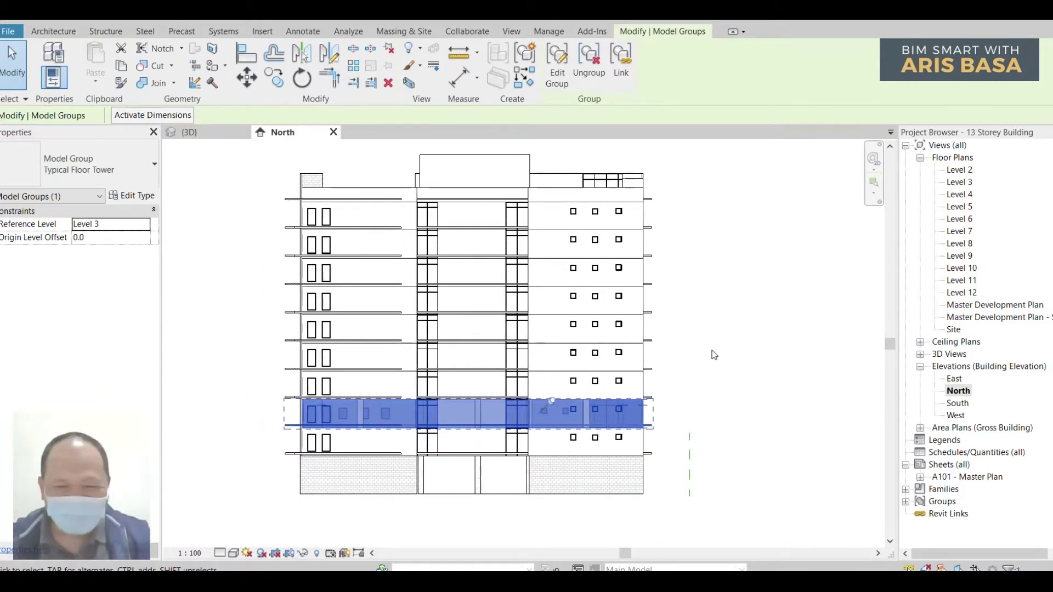
{"action": "middle_click_drag", "start_coordinate": [738, 382], "coordinate": [736, 387]}
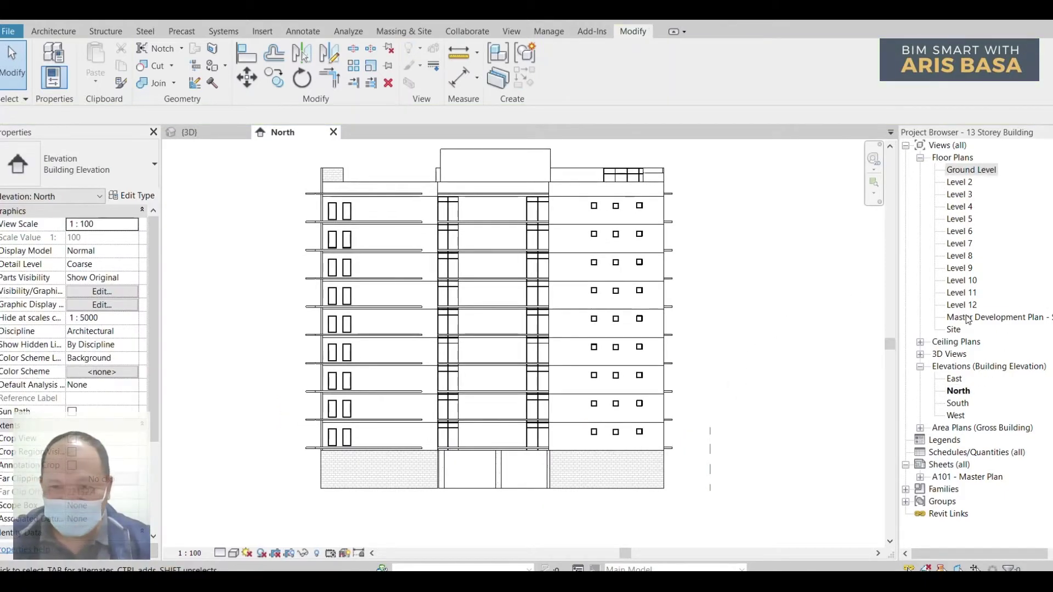
Try to rename the Master Development Plan - Site floor plan as Ground Level
{"action": "left_click", "coordinate": [967, 318]}
{"action": "right_click", "coordinate": [967, 318]}
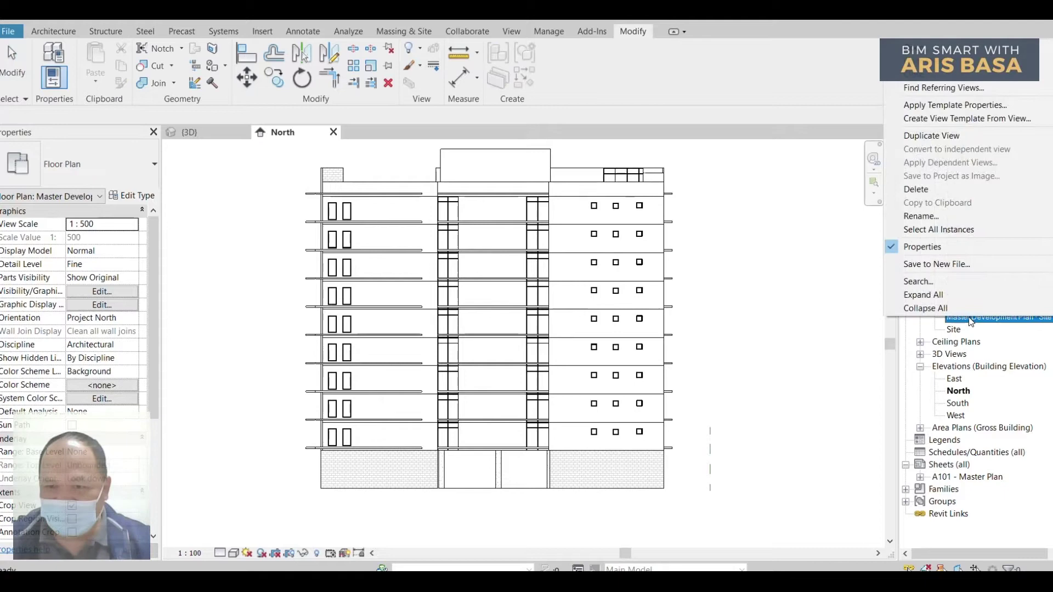
{"action": "left_click", "coordinate": [921, 216]}
{"action": "type", "text": "Ground Level"}
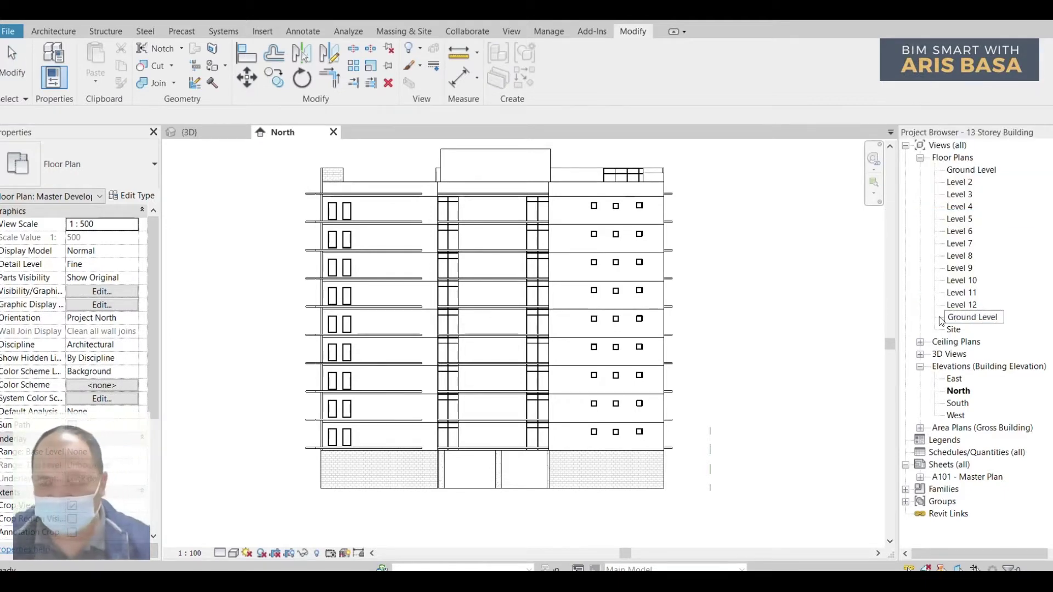
{"action": "key", "text": "Return"}
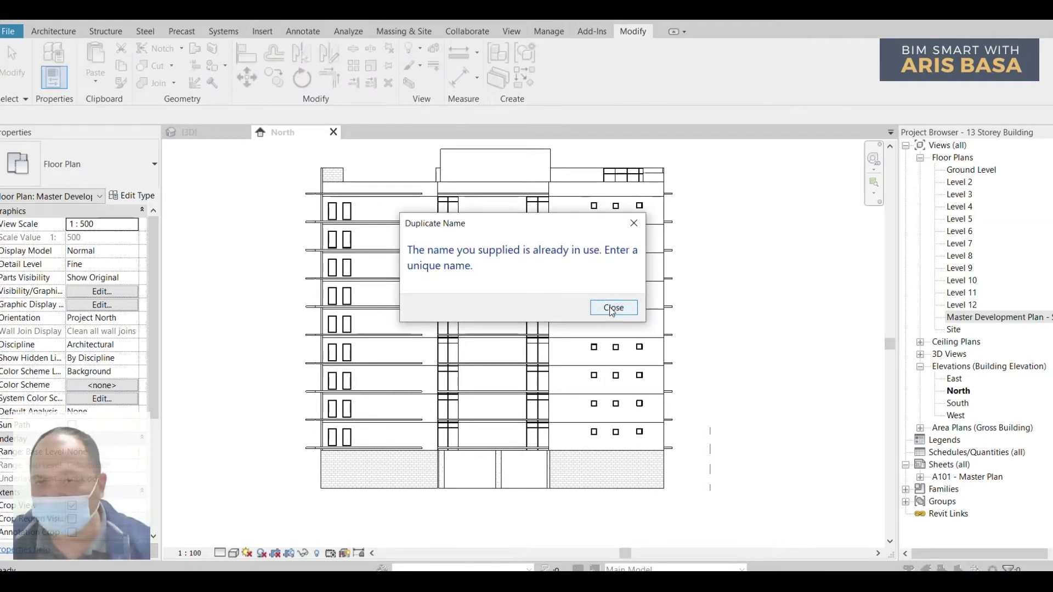
{"action": "left_click", "coordinate": [634, 222]}
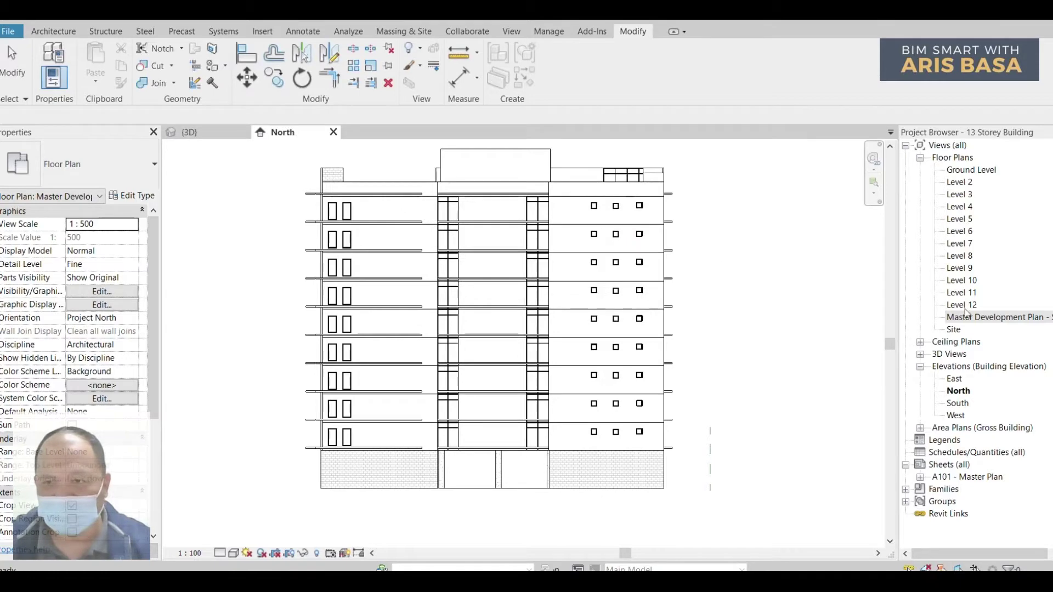
Examine the Ground Level, Level 2 and Level 3 floor plan entries and the matching level markers in the North elevation
{"action": "left_click", "coordinate": [973, 171]}
{"action": "left_click", "coordinate": [969, 183]}
{"action": "left_click", "coordinate": [967, 196]}
{"action": "scroll", "coordinate": [750, 379], "scroll_direction": "down", "scroll_amount": 4}
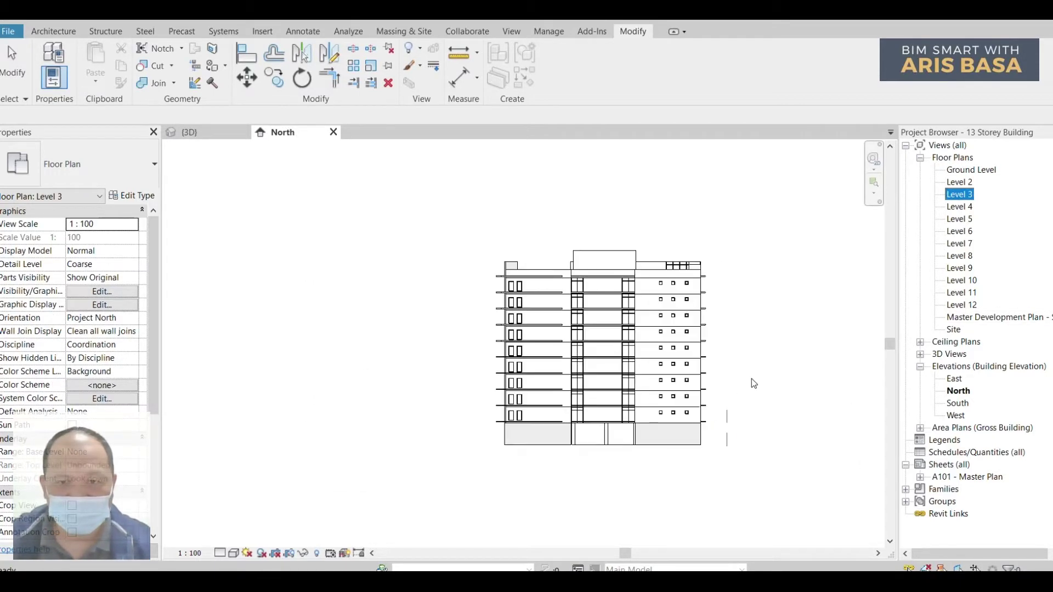
{"action": "left_click", "coordinate": [751, 378]}
{"action": "scroll", "coordinate": [376, 428], "scroll_direction": "up", "scroll_amount": 3}
{"action": "middle_click_drag", "start_coordinate": [370, 419], "coordinate": [419, 401]}
{"action": "scroll", "coordinate": [419, 404], "scroll_direction": "up", "scroll_amount": 5}
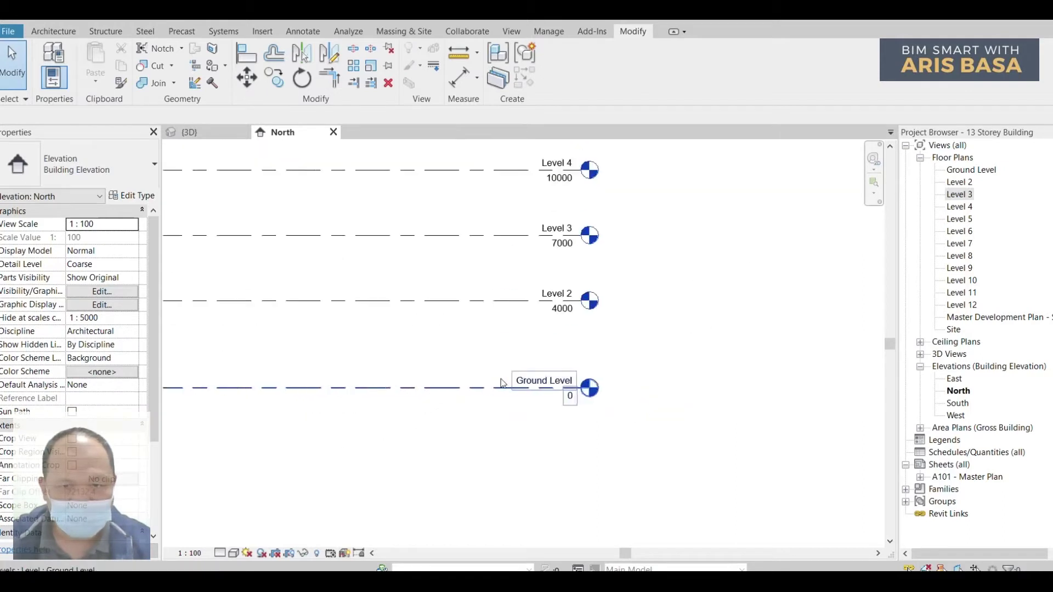
Examine the level markers up to Level 12 and the full tower facade in the North elevation
{"action": "scroll", "coordinate": [569, 230], "scroll_direction": "down", "scroll_amount": 4}
{"action": "middle_click_drag", "start_coordinate": [630, 247], "coordinate": [567, 544]}
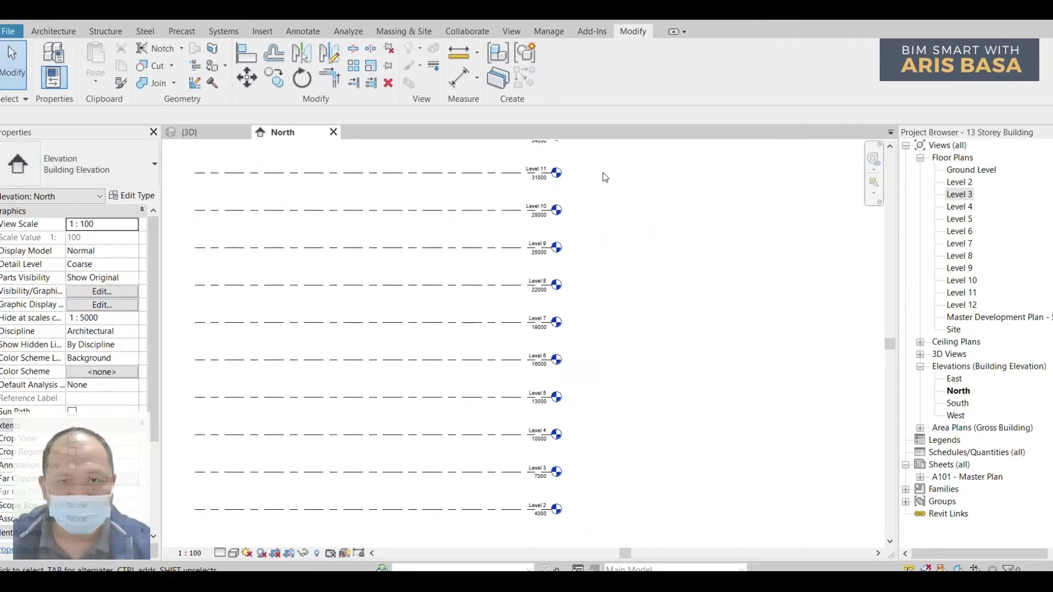
{"action": "scroll", "coordinate": [554, 294], "scroll_direction": "up", "scroll_amount": 4}
{"action": "scroll", "coordinate": [554, 294], "scroll_direction": "down", "scroll_amount": 8}
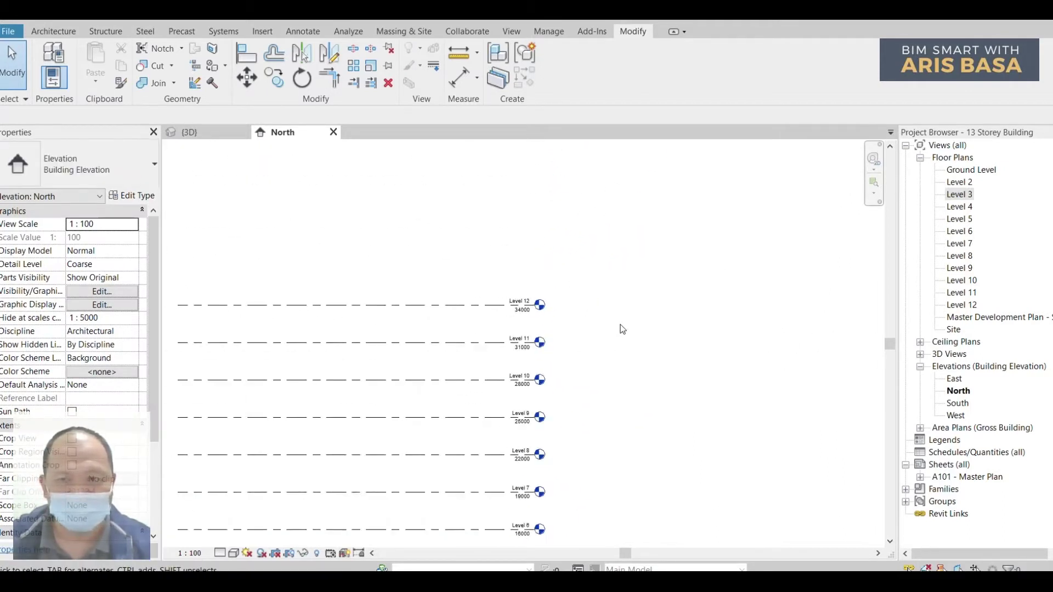
{"action": "scroll", "coordinate": [520, 299], "scroll_direction": "up", "scroll_amount": 3}
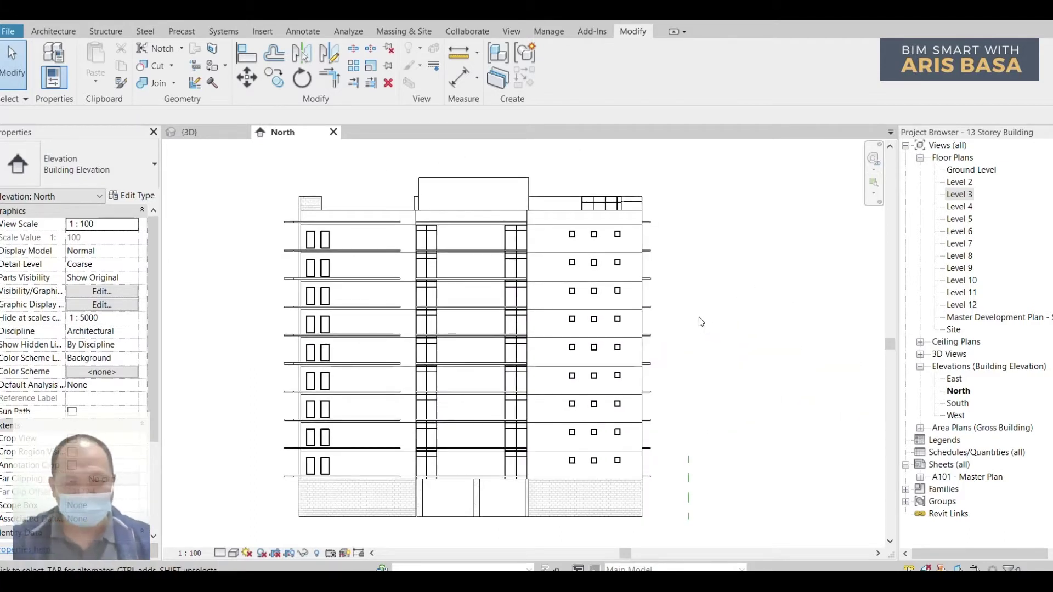
{"action": "middle_click_drag", "start_coordinate": [716, 325], "coordinate": [725, 320]}
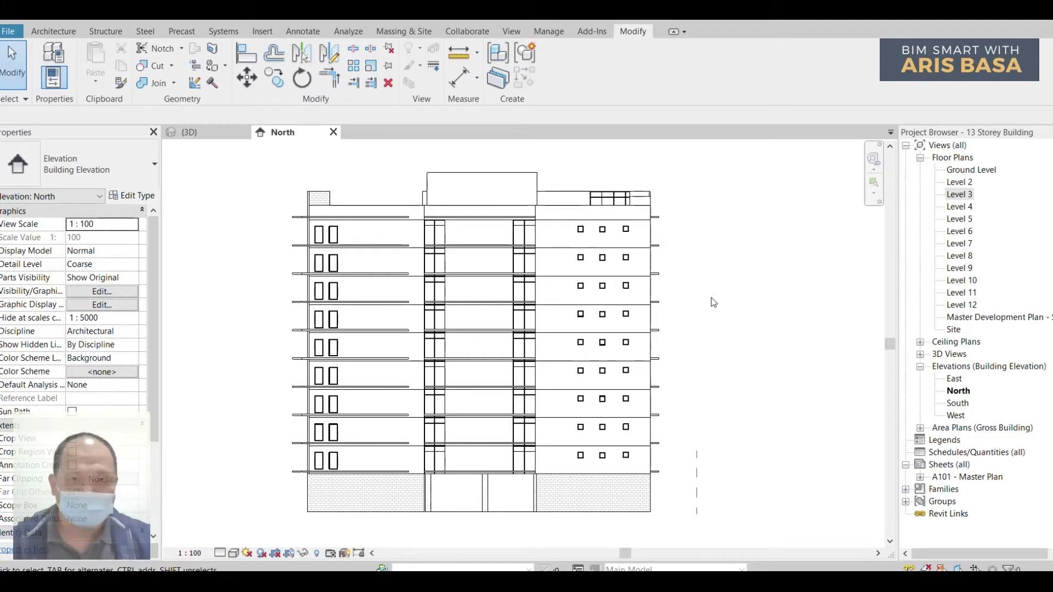
Open the Ground Level floor plan and examine the tower's column and wall layout
{"action": "double_click", "coordinate": [969, 171]}
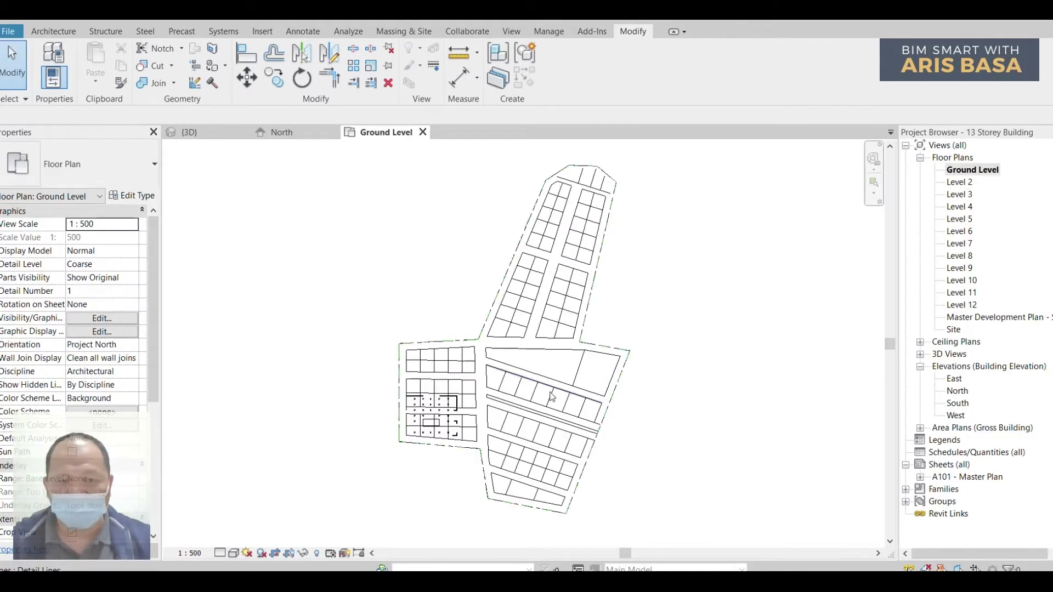
{"action": "scroll", "coordinate": [511, 415], "scroll_direction": "up", "scroll_amount": 3}
{"action": "scroll", "coordinate": [345, 463], "scroll_direction": "up", "scroll_amount": 5}
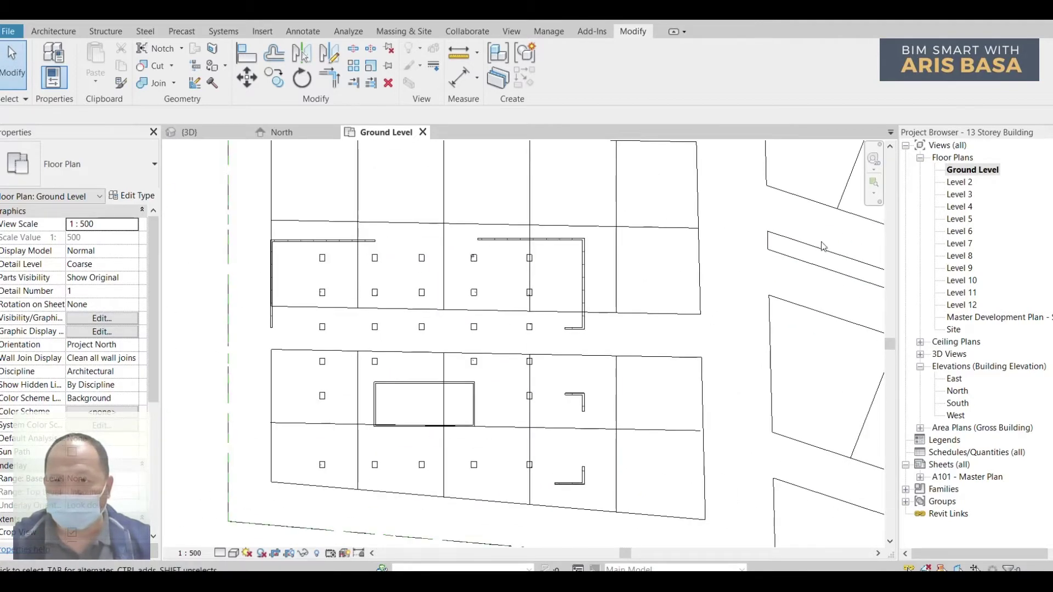
Open the Level 2 floor plan and examine the Typical Floor Tower group's layout
{"action": "double_click", "coordinate": [964, 185]}
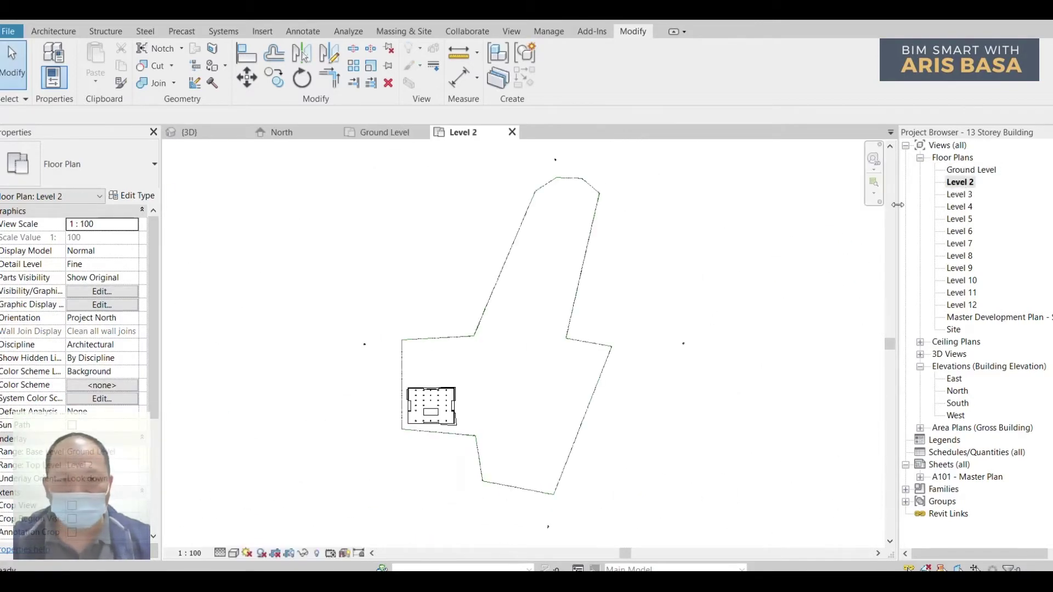
{"action": "scroll", "coordinate": [435, 411], "scroll_direction": "up", "scroll_amount": 3}
{"action": "scroll", "coordinate": [439, 408], "scroll_direction": "up", "scroll_amount": 4}
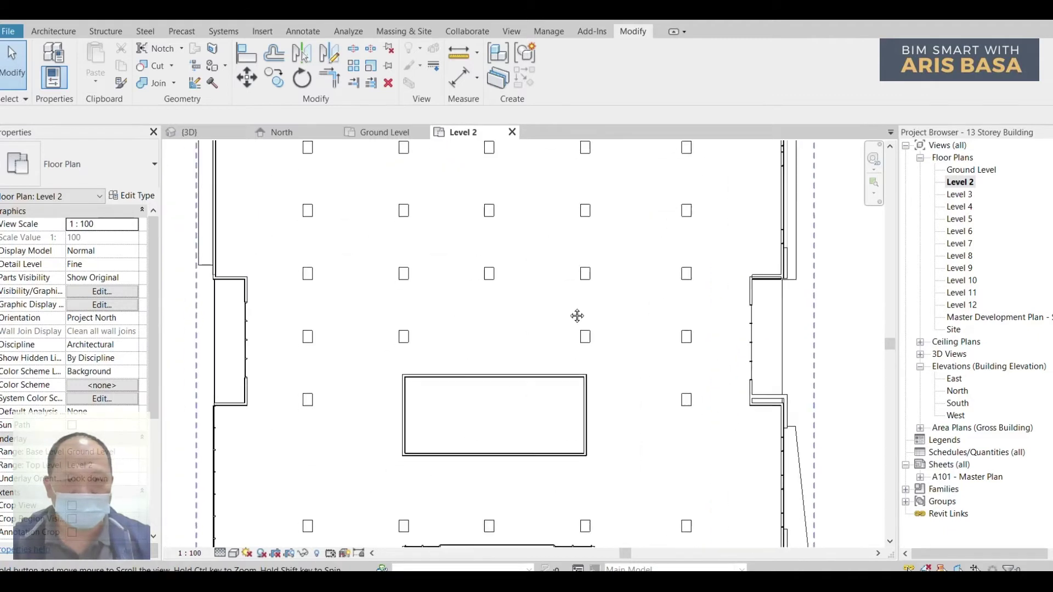
{"action": "scroll", "coordinate": [576, 312], "scroll_direction": "down", "scroll_amount": 2}
{"action": "middle_click_drag", "start_coordinate": [559, 312], "coordinate": [523, 309]}
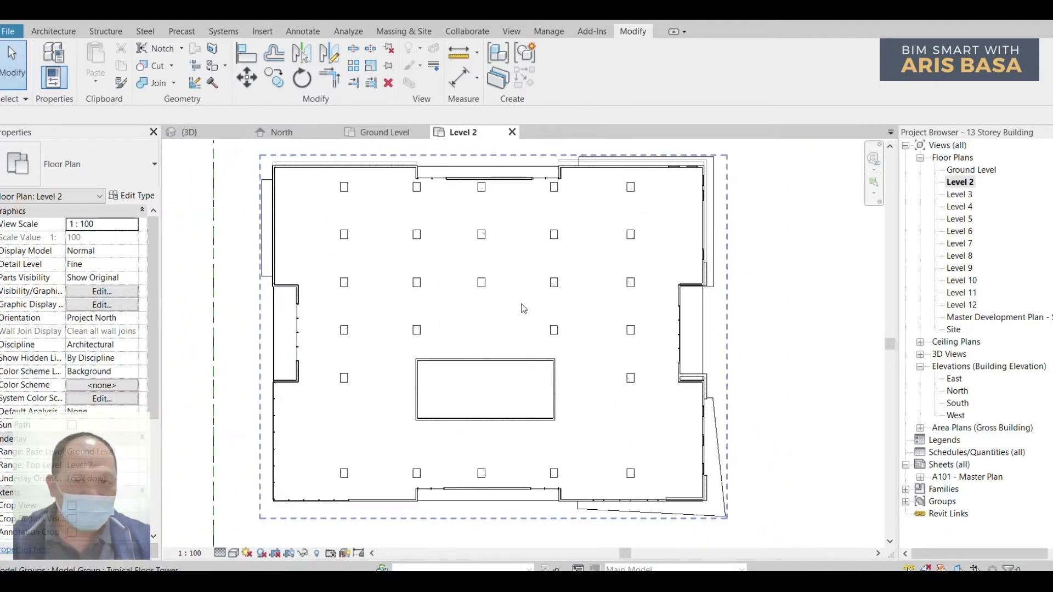
Check the type and level constraints of a structural column in the second row of the Level 2 plan
{"action": "left_click", "coordinate": [417, 234]}
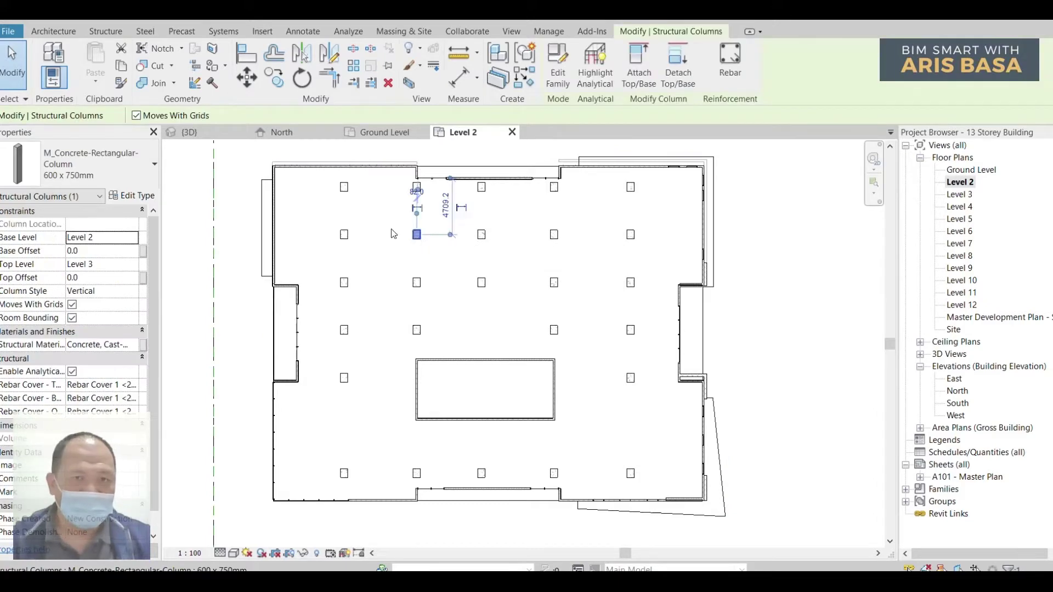
{"action": "scroll", "coordinate": [299, 325], "scroll_direction": "up", "scroll_amount": 4}
{"action": "scroll", "coordinate": [630, 291], "scroll_direction": "down", "scroll_amount": 3}
{"action": "middle_click_drag", "start_coordinate": [629, 290], "coordinate": [485, 346]}
{"action": "scroll", "coordinate": [486, 346], "scroll_direction": "down", "scroll_amount": 3}
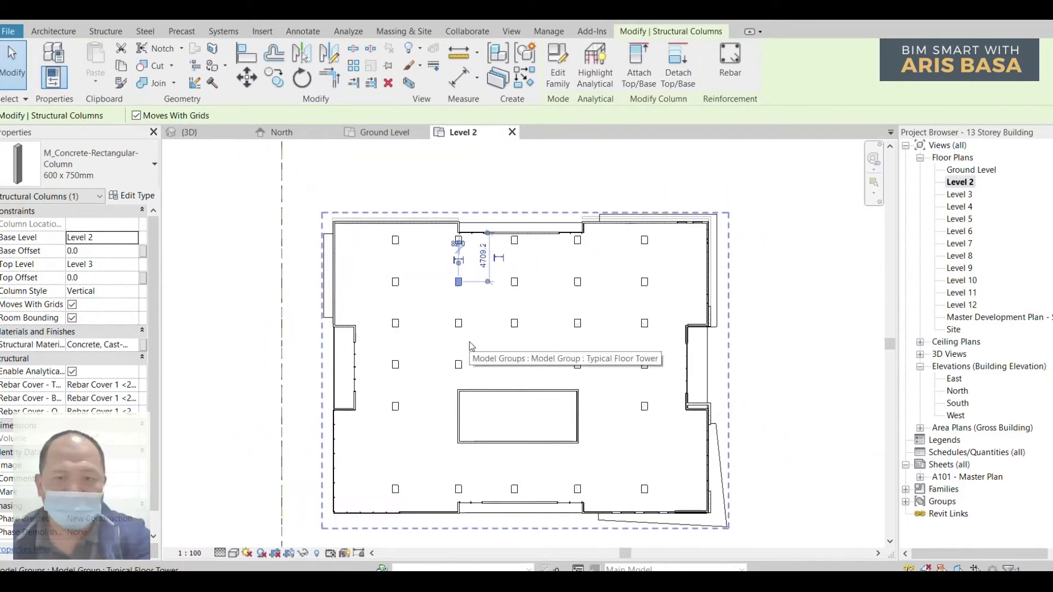
{"action": "key", "text": "Escape"}
{"action": "middle_click_drag", "start_coordinate": [475, 351], "coordinate": [491, 313]}
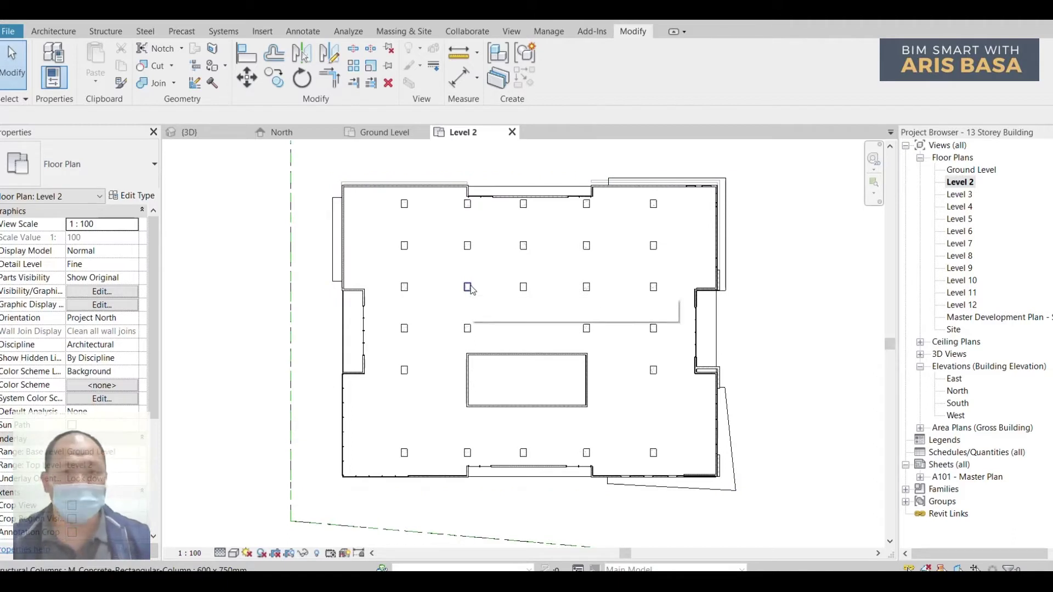
{"action": "middle_click_drag", "start_coordinate": [759, 330], "coordinate": [748, 326]}
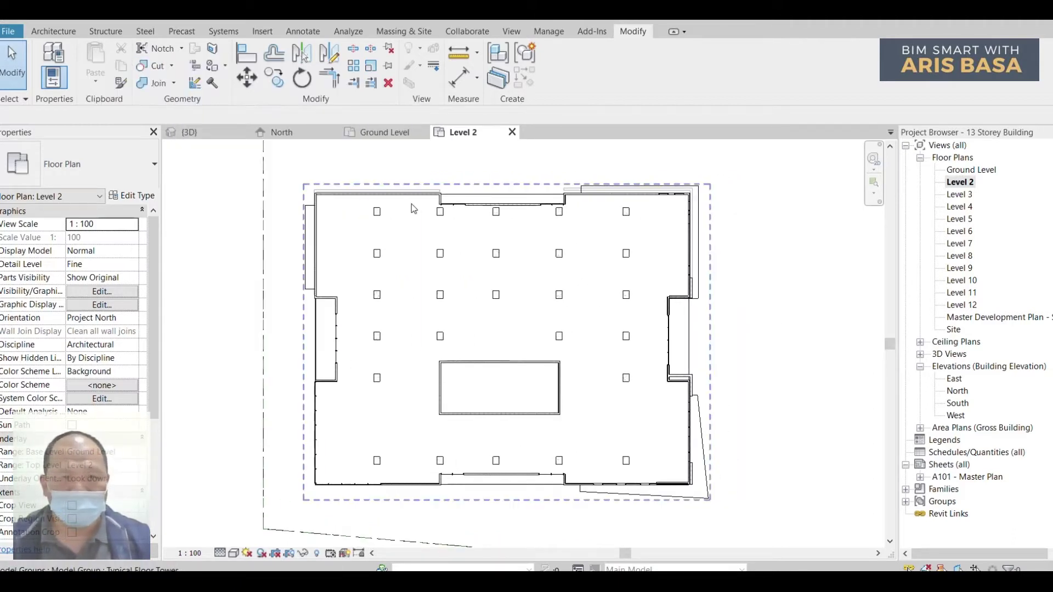
Pull one side of the section box inward in the 3D view to cut the tower open and expose its interior columns
{"action": "left_click", "coordinate": [208, 132]}
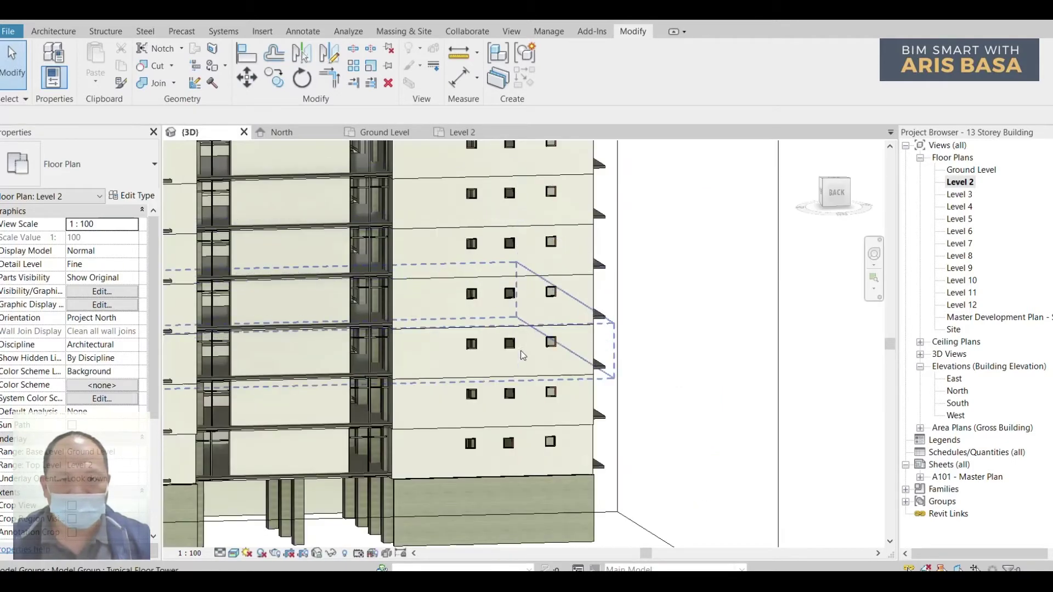
{"action": "scroll", "coordinate": [689, 385], "scroll_direction": "down", "scroll_amount": 5}
{"action": "mouse_move", "coordinate": [755, 383]}
{"action": "middle_mouse_down", "text": "shift"}
{"action": "mouse_move", "coordinate": [640, 404]}
{"action": "mouse_move", "coordinate": [751, 396]}
{"action": "middle_mouse_up", "text": "shift"}
{"action": "scroll", "coordinate": [773, 384], "scroll_direction": "up", "scroll_amount": 4}
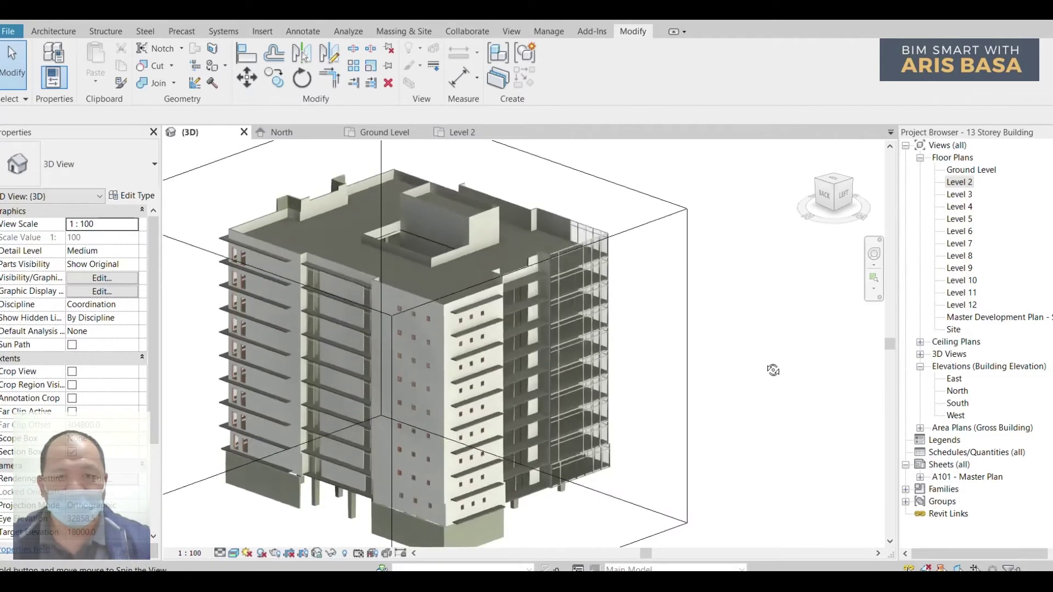
{"action": "scroll", "coordinate": [769, 361], "scroll_direction": "down", "scroll_amount": 3}
{"action": "left_click", "coordinate": [334, 329]}
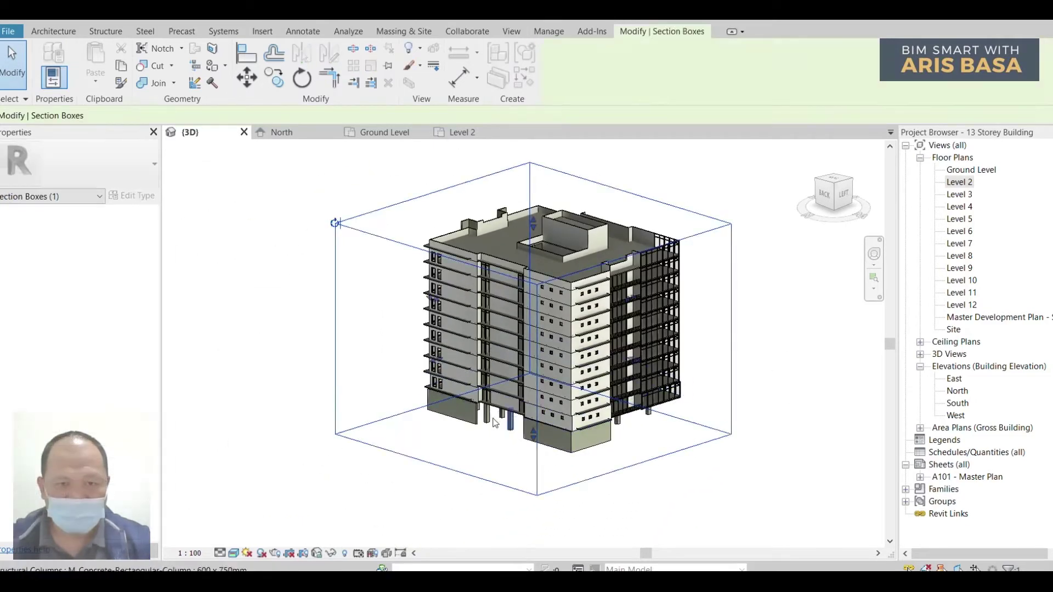
{"action": "scroll", "coordinate": [449, 378], "scroll_direction": "up", "scroll_amount": 3}
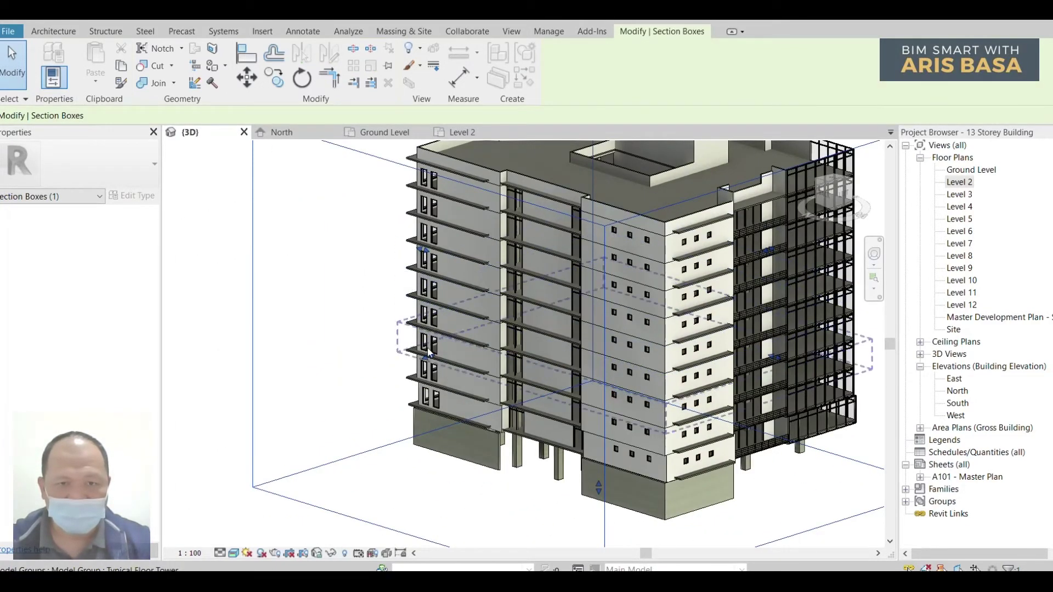
{"action": "left_click_drag", "start_coordinate": [429, 357], "coordinate": [625, 348]}
{"action": "middle_click_drag", "start_coordinate": [625, 348], "coordinate": [617, 381], "text": "shift"}
{"action": "scroll", "coordinate": [614, 384], "scroll_direction": "up", "scroll_amount": 8}
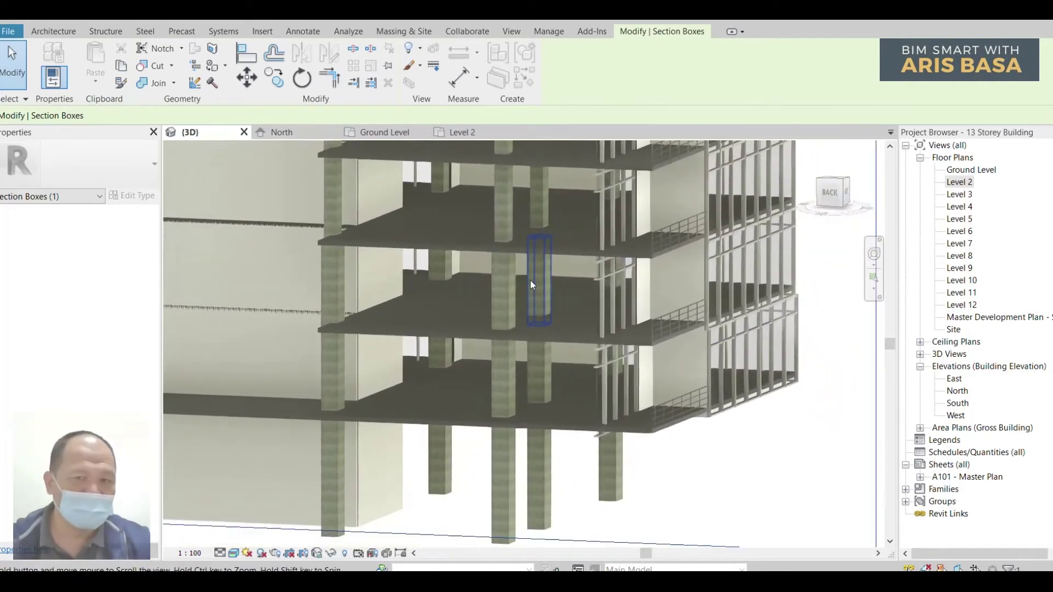
Check the type, base level and top level of an exposed column beneath the lowest typical floor slab
{"action": "scroll", "coordinate": [531, 284], "scroll_direction": "down", "scroll_amount": 4}
{"action": "middle_click_drag", "start_coordinate": [531, 340], "coordinate": [483, 406]}
{"action": "scroll", "coordinate": [480, 414], "scroll_direction": "up", "scroll_amount": 4}
{"action": "left_click", "coordinate": [480, 414]}
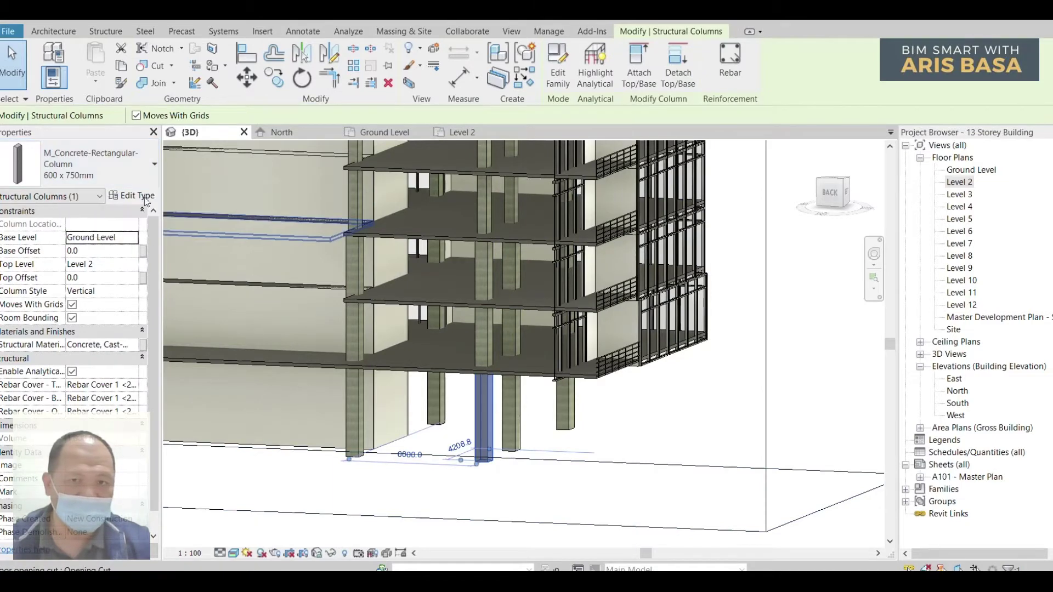
{"action": "middle_click_drag", "start_coordinate": [618, 417], "coordinate": [620, 512]}
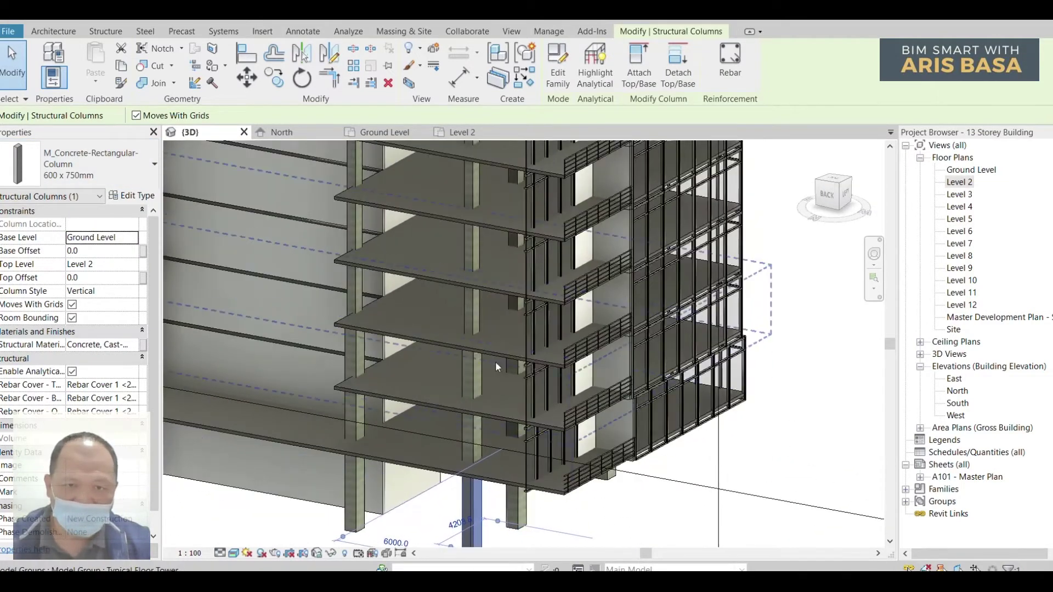
Check the types and level constraints of the columns standing on Level 4 and Level 8
{"action": "left_click", "coordinate": [476, 316]}
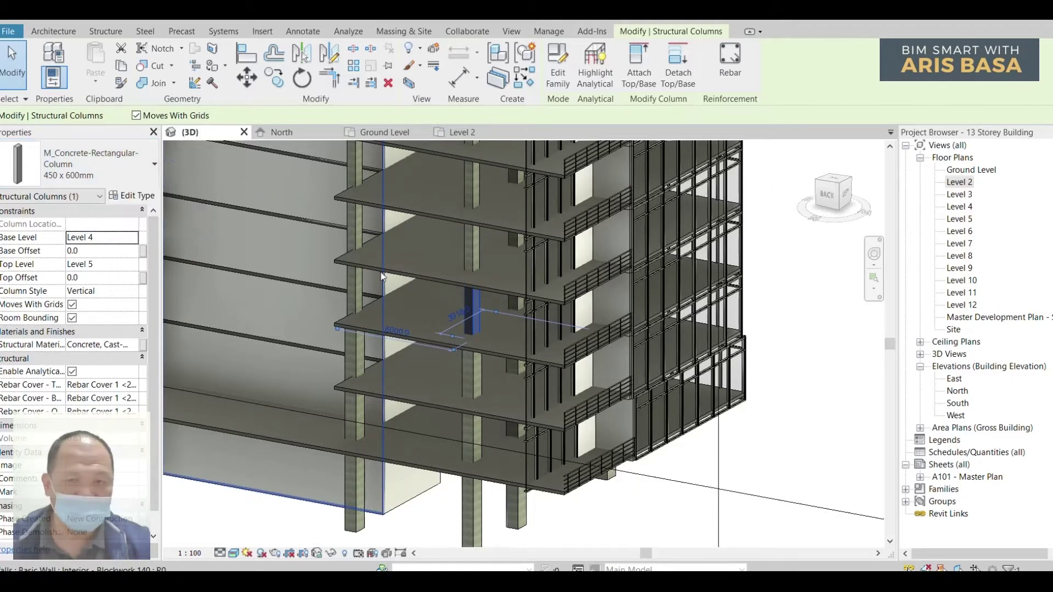
{"action": "middle_click_drag", "start_coordinate": [802, 370], "coordinate": [781, 353]}
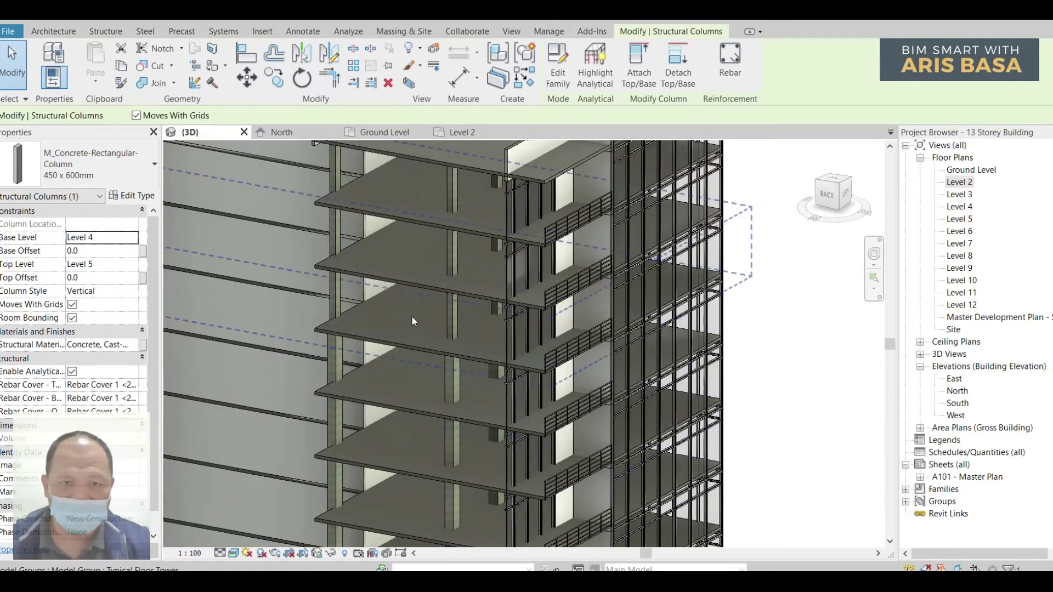
{"action": "left_click", "coordinate": [453, 321]}
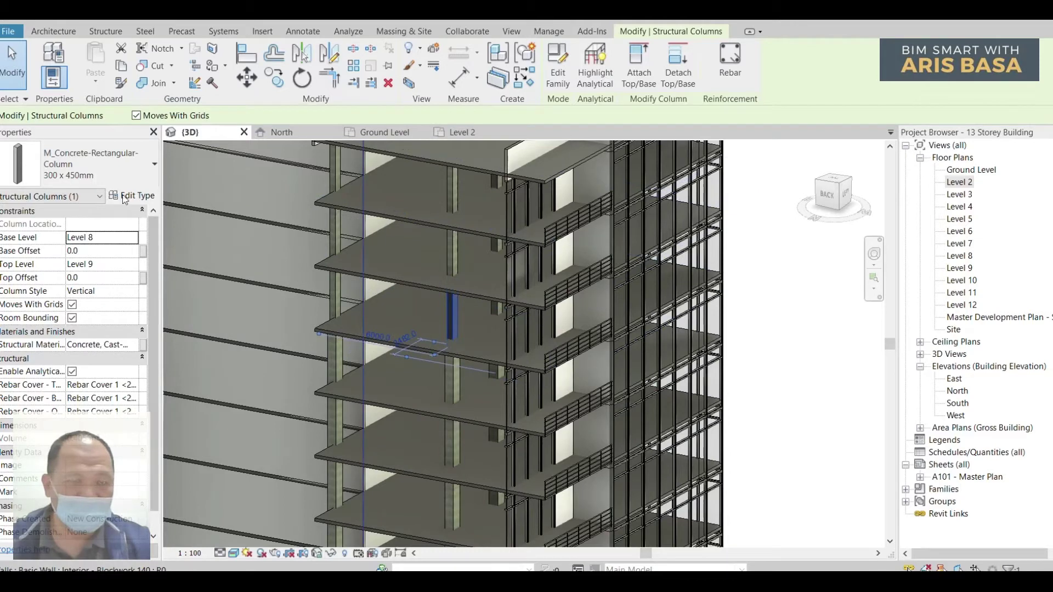
{"action": "scroll", "coordinate": [281, 230], "scroll_direction": "down", "scroll_amount": 5}
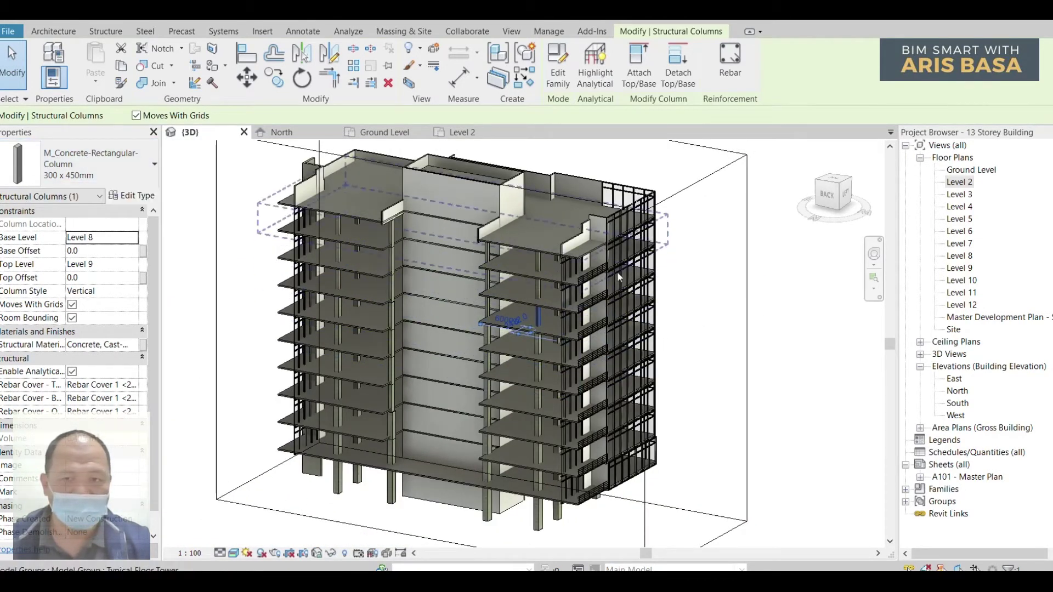
Clear the column selection and examine the sectioned tower's front facade, windows and ground-floor columns in 3D
{"action": "mouse_move", "coordinate": [817, 401]}
{"action": "middle_mouse_down"}
{"action": "mouse_move", "coordinate": [785, 370]}
{"action": "mouse_move", "coordinate": [778, 403]}
{"action": "mouse_move", "coordinate": [796, 355]}
{"action": "mouse_move", "coordinate": [758, 365]}
{"action": "mouse_move", "coordinate": [798, 349]}
{"action": "mouse_move", "coordinate": [805, 328]}
{"action": "middle_mouse_up"}
{"action": "left_click", "coordinate": [784, 369]}
{"action": "scroll", "coordinate": [784, 369], "scroll_direction": "down", "scroll_amount": 2}
{"action": "scroll", "coordinate": [795, 355], "scroll_direction": "up", "scroll_amount": 2}
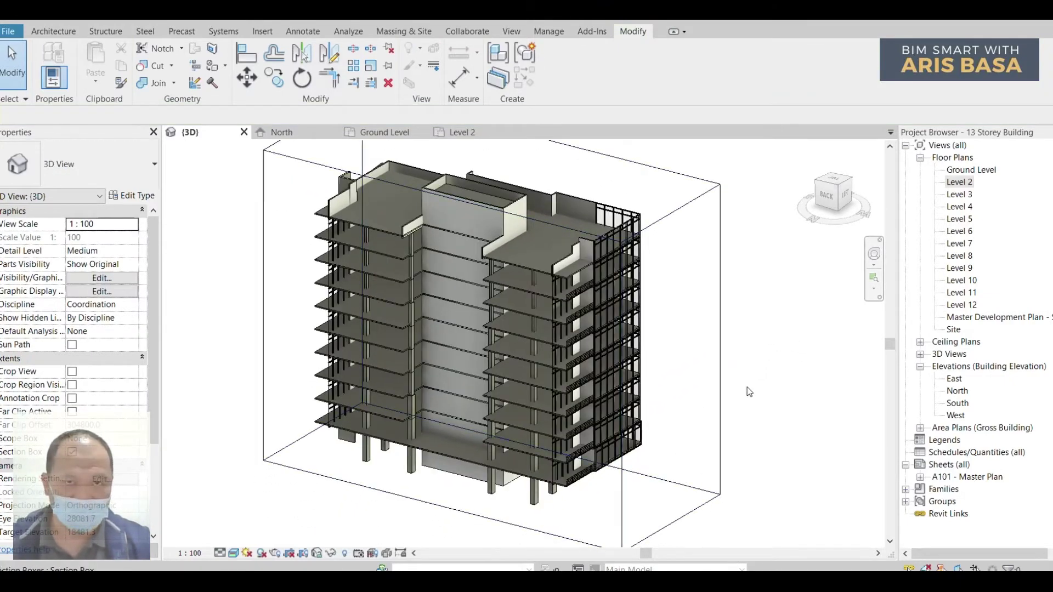
{"action": "middle_click_drag", "start_coordinate": [554, 174], "coordinate": [540, 443], "text": "shift"}
{"action": "scroll", "coordinate": [539, 443], "scroll_direction": "up", "scroll_amount": 6}
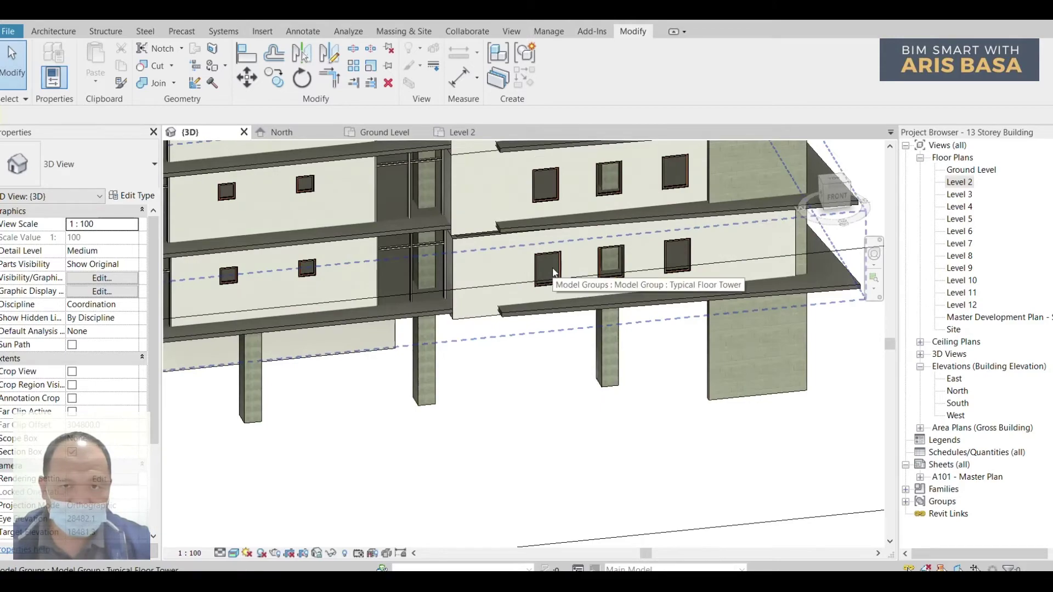
{"action": "scroll", "coordinate": [313, 278], "scroll_direction": "down", "scroll_amount": 6}
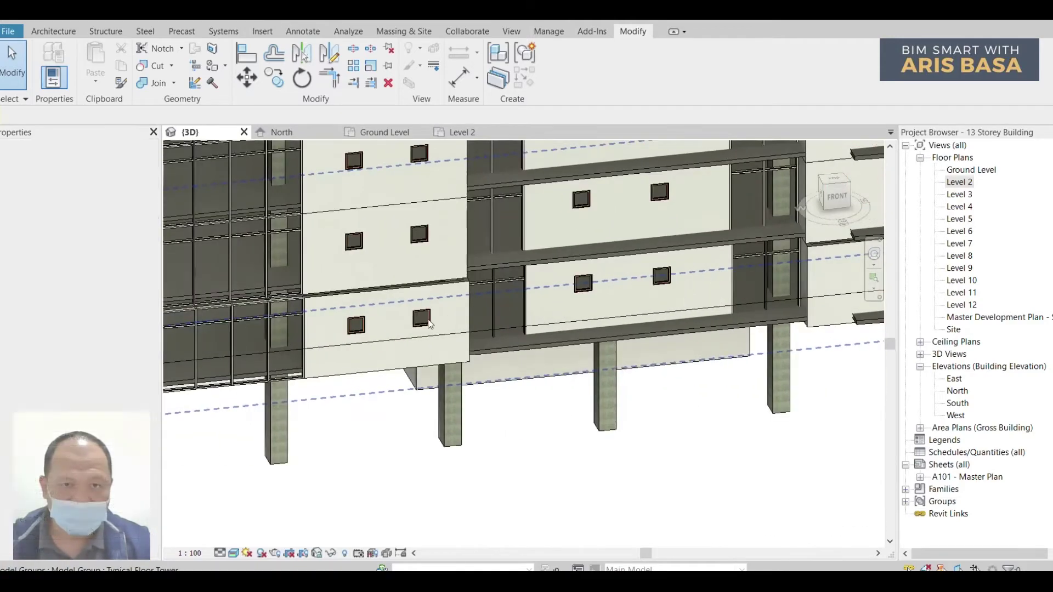
{"action": "middle_click_drag", "start_coordinate": [505, 338], "coordinate": [636, 449], "text": "shift"}
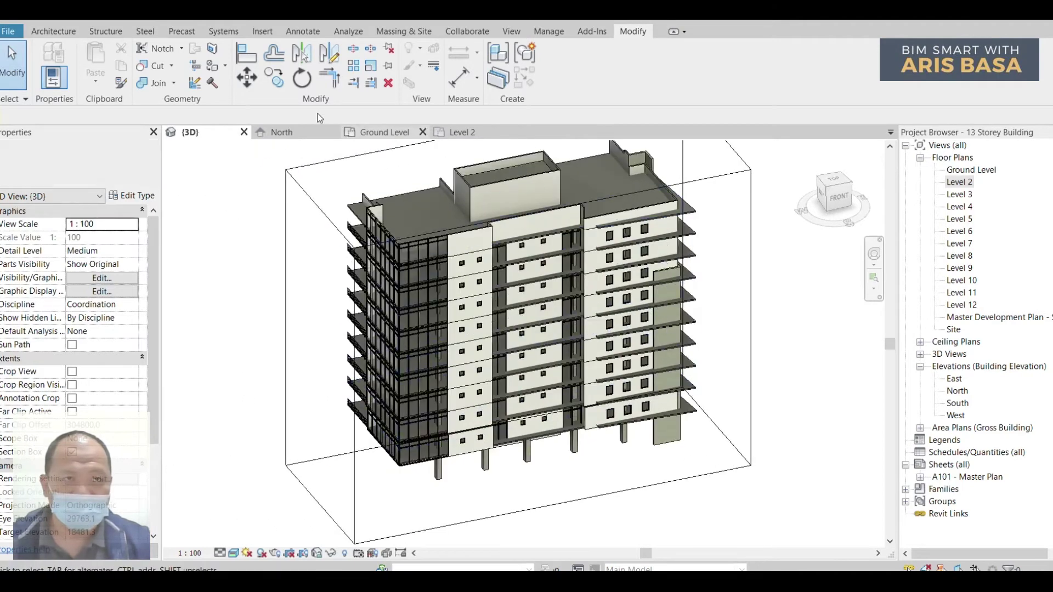
Start a new Schedule/Quantities schedule and limit its category filter to Architecture only
{"action": "left_click", "coordinate": [511, 34]}
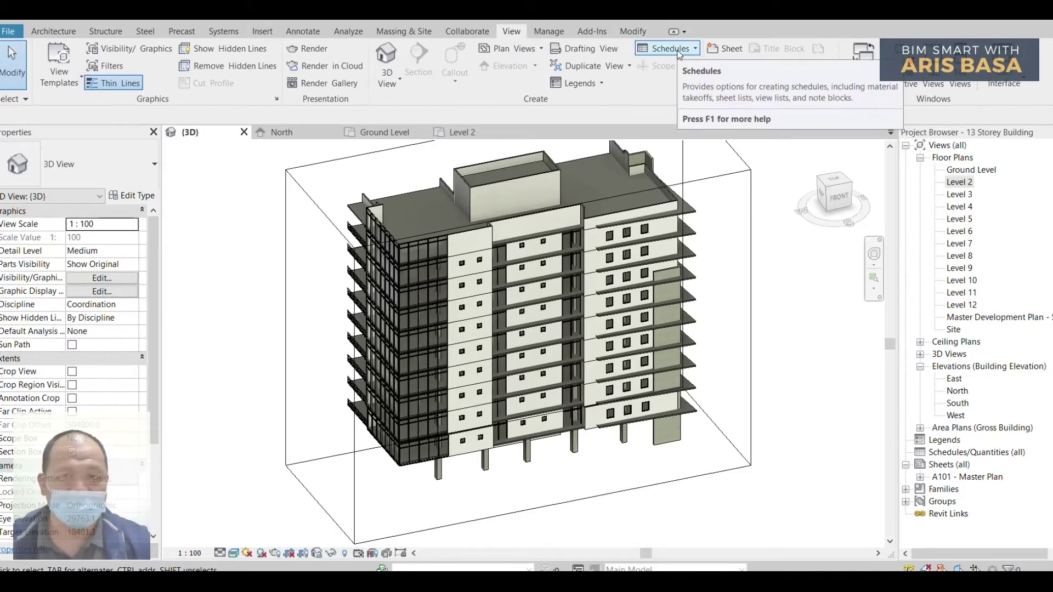
{"action": "left_click", "coordinate": [679, 51]}
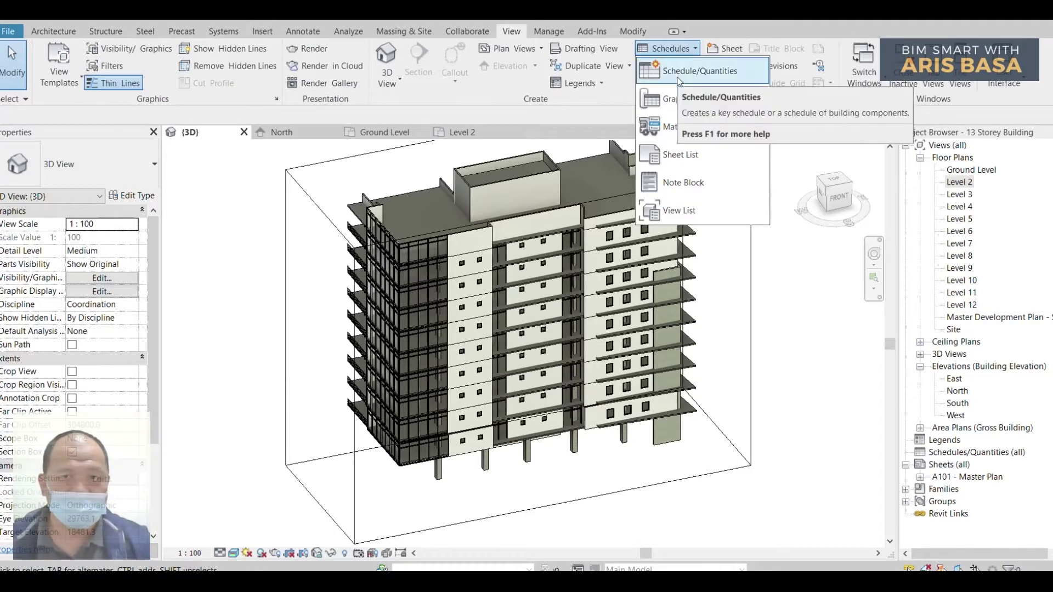
{"action": "left_click", "coordinate": [678, 76]}
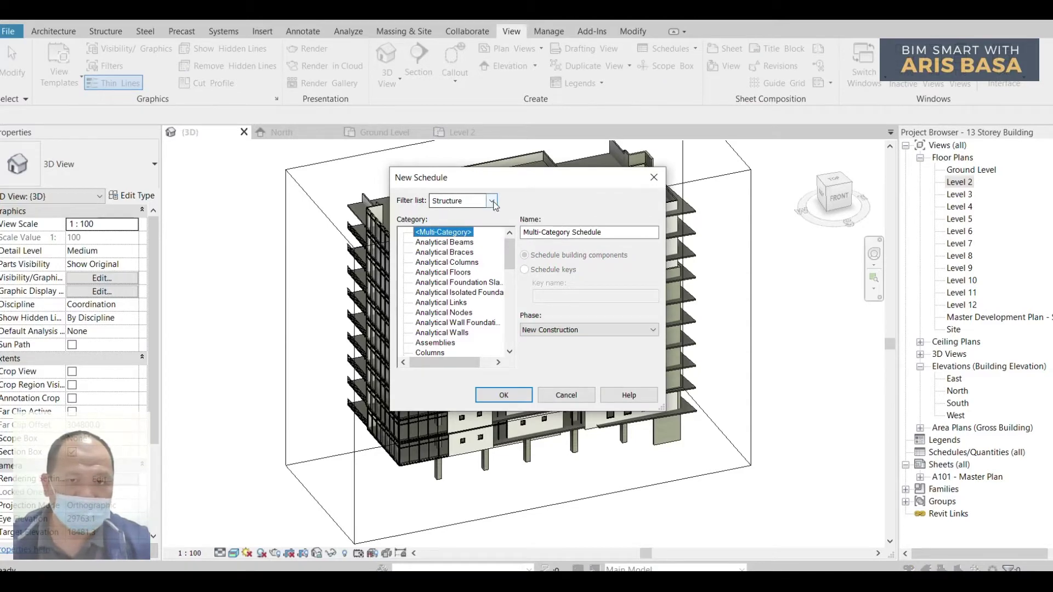
{"action": "left_click", "coordinate": [457, 201]}
{"action": "left_click", "coordinate": [434, 215]}
{"action": "left_click", "coordinate": [434, 226]}
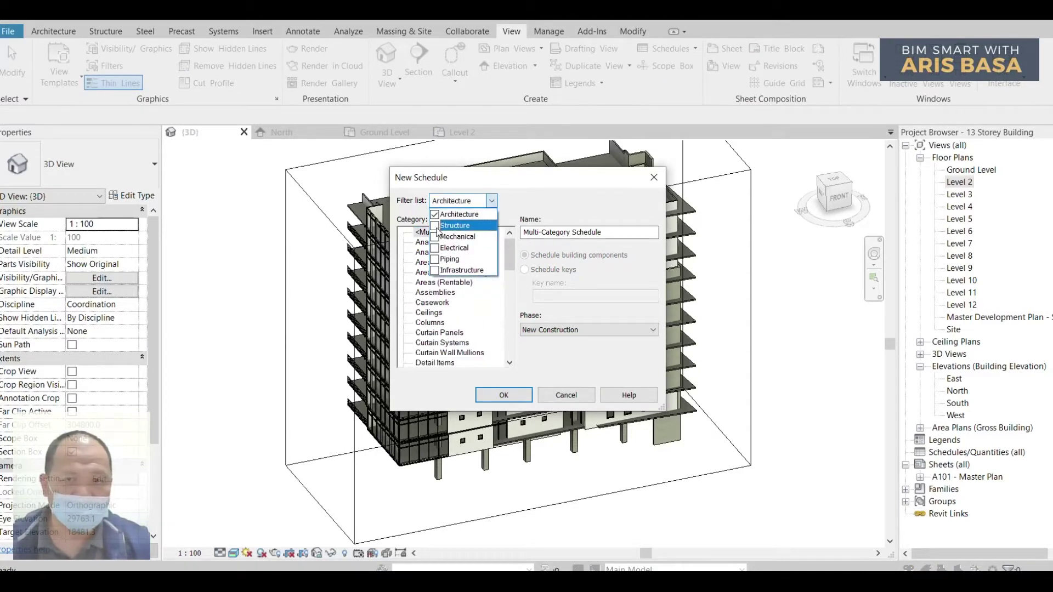
{"action": "left_click", "coordinate": [468, 232]}
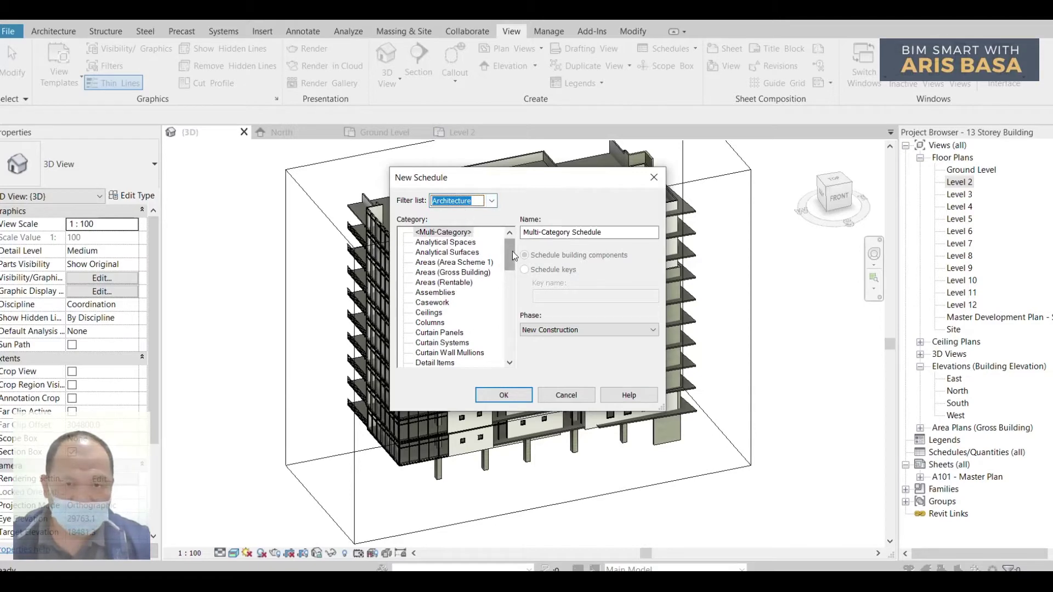
Choose the Windows category and create the Window Schedule of building components in the New Construction phase
{"action": "left_click_drag", "start_coordinate": [512, 256], "coordinate": [508, 346]}
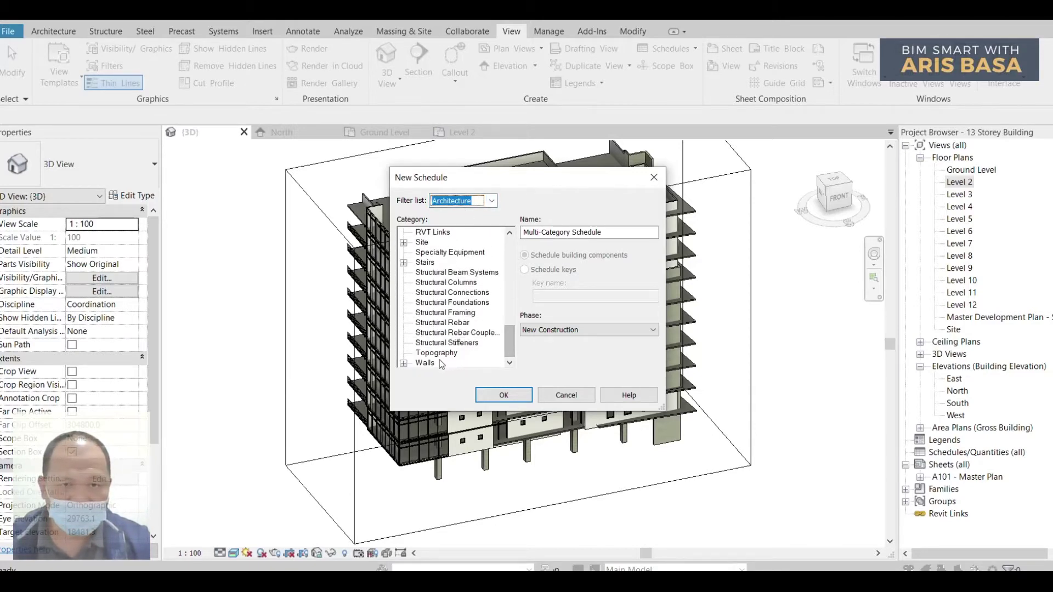
{"action": "left_click", "coordinate": [403, 363]}
{"action": "left_click_drag", "start_coordinate": [510, 330], "coordinate": [509, 345]}
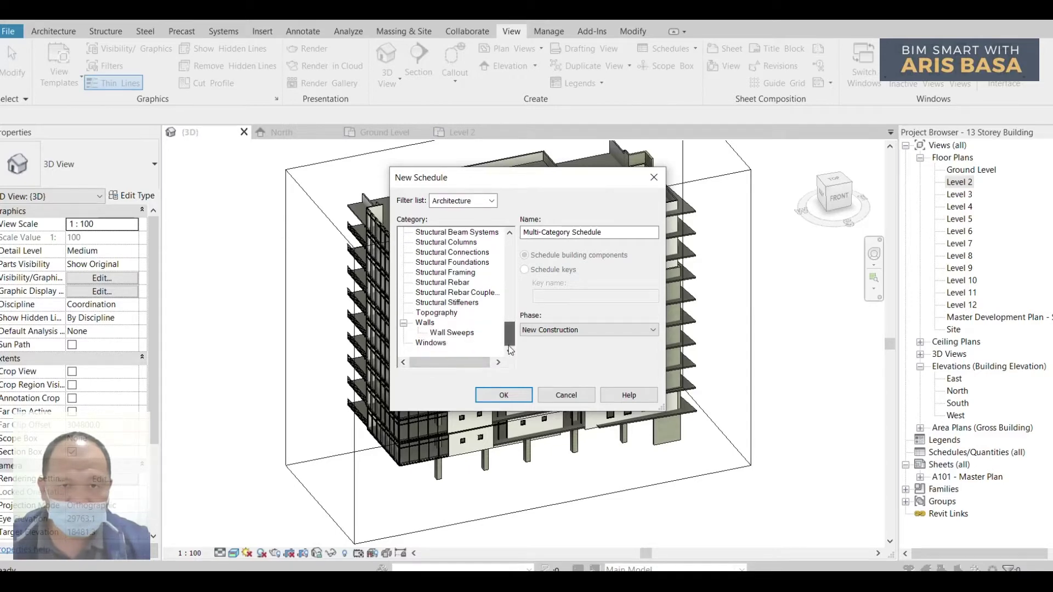
{"action": "left_click", "coordinate": [431, 343]}
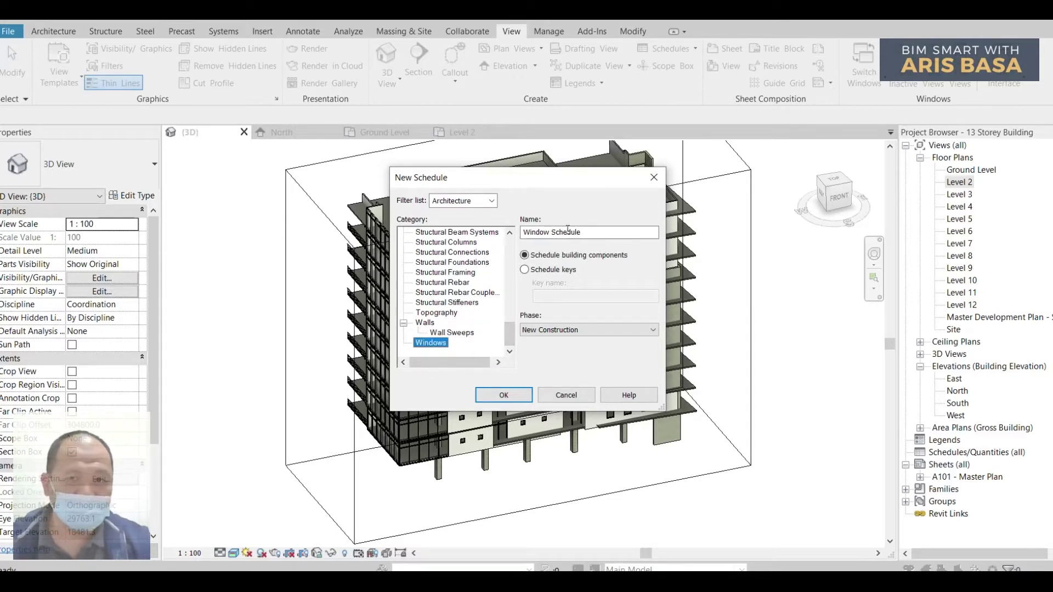
{"action": "left_click", "coordinate": [512, 397]}
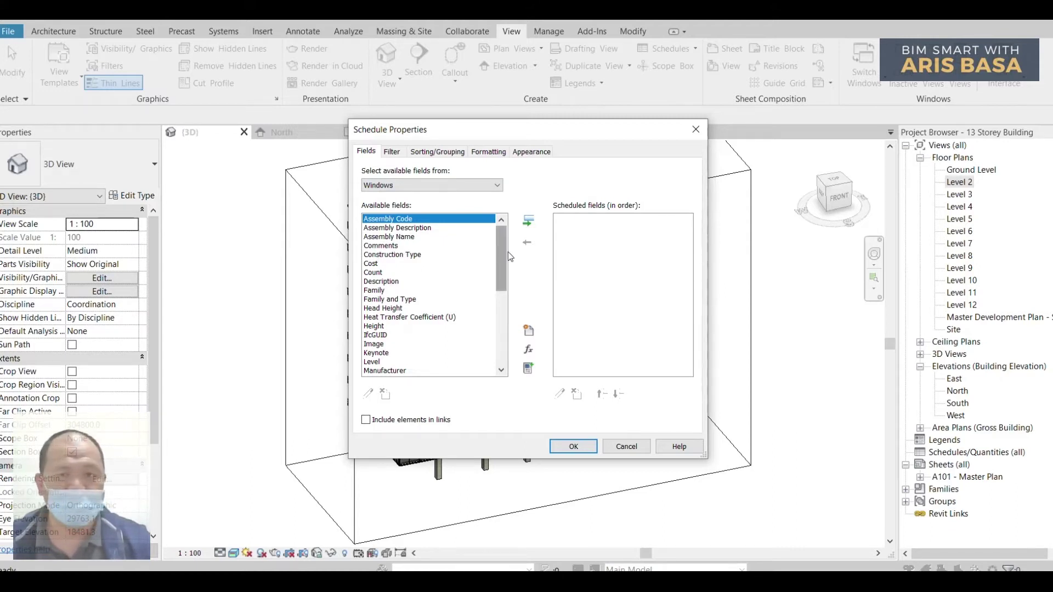
Add the Assembly Description, Count, Description, and Family and Type fields to the window schedule
{"action": "left_click", "coordinate": [404, 230]}
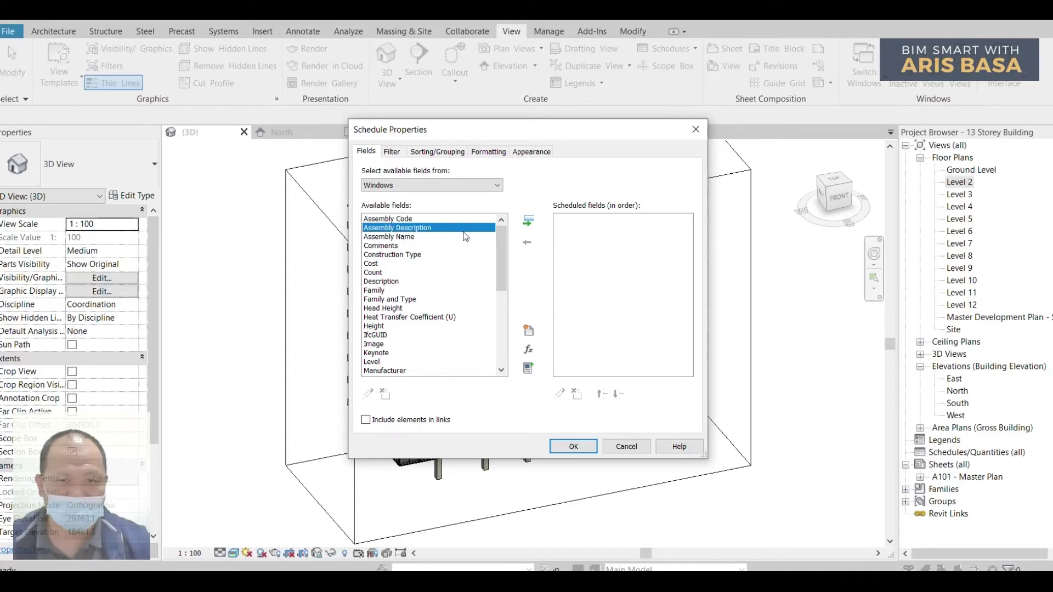
{"action": "left_click", "coordinate": [529, 222]}
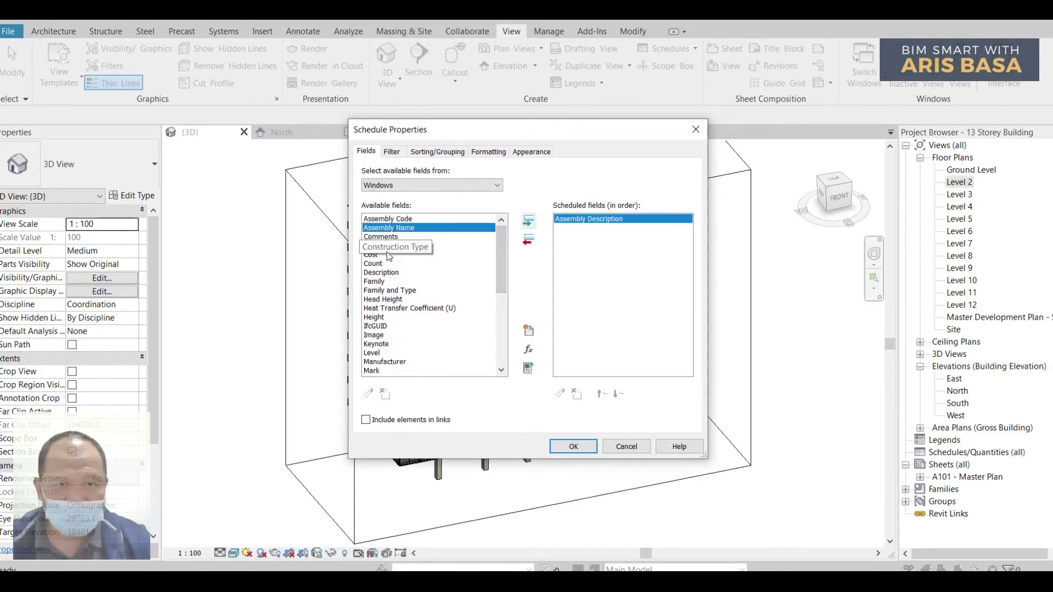
{"action": "left_click", "coordinate": [374, 263]}
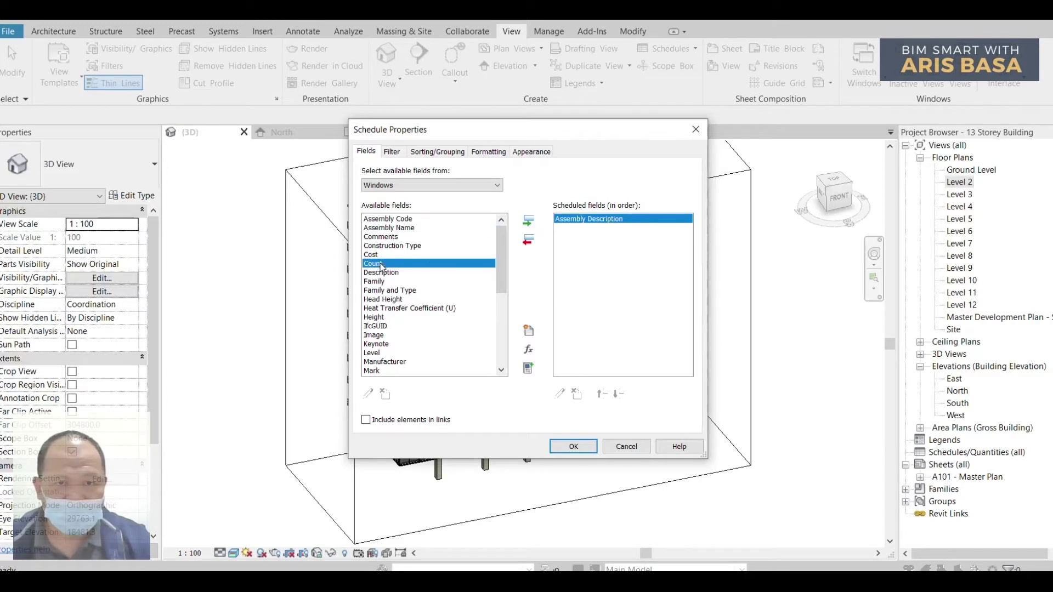
{"action": "left_click", "coordinate": [528, 221]}
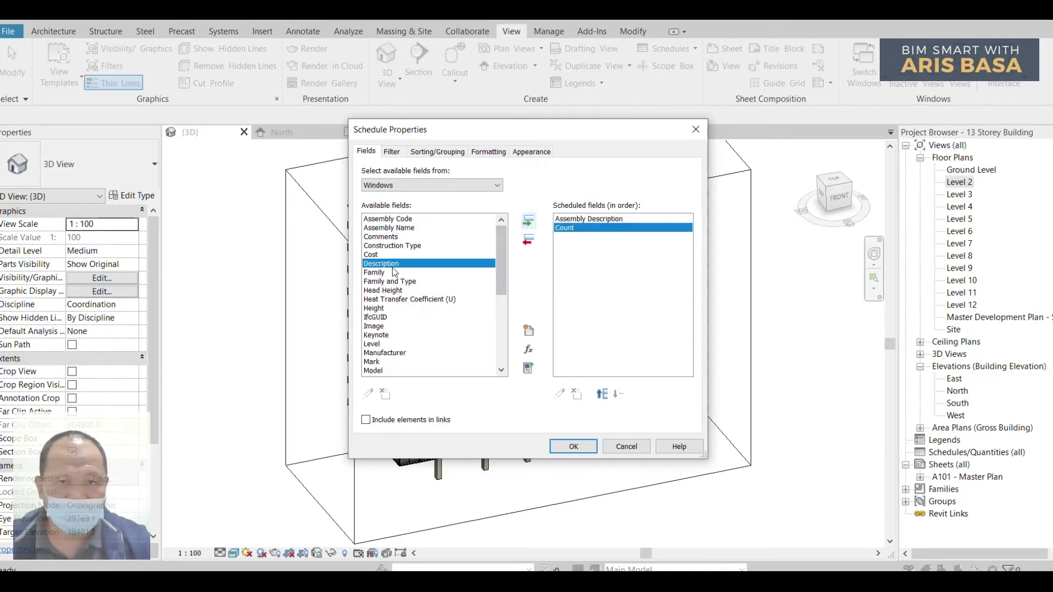
{"action": "left_click", "coordinate": [529, 222]}
{"action": "left_click", "coordinate": [405, 273]}
{"action": "left_click", "coordinate": [528, 221]}
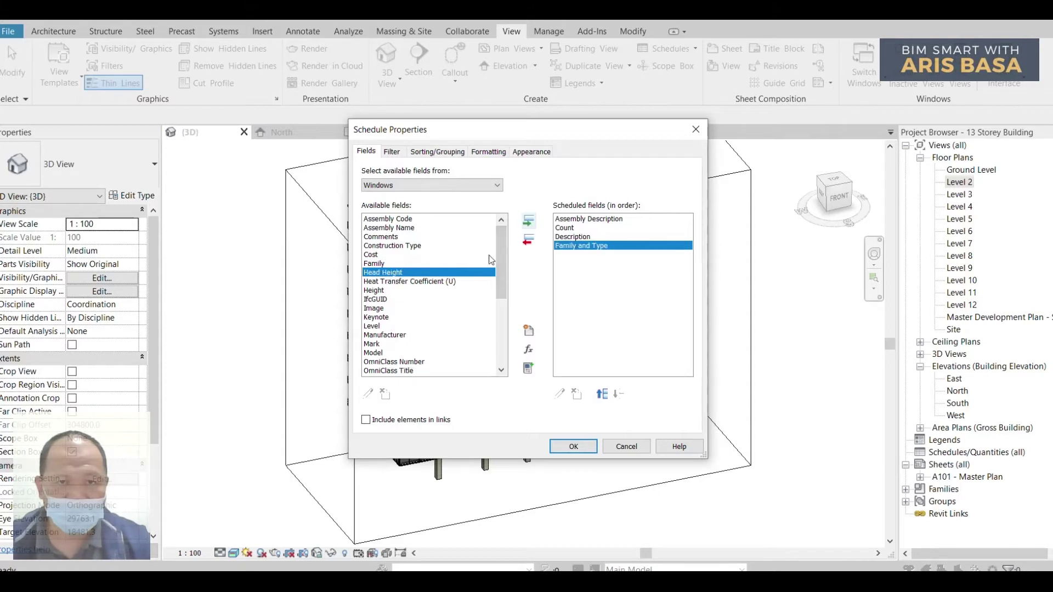
Add the Head Height, Height and Level fields to the window schedule
{"action": "left_click", "coordinate": [530, 221]}
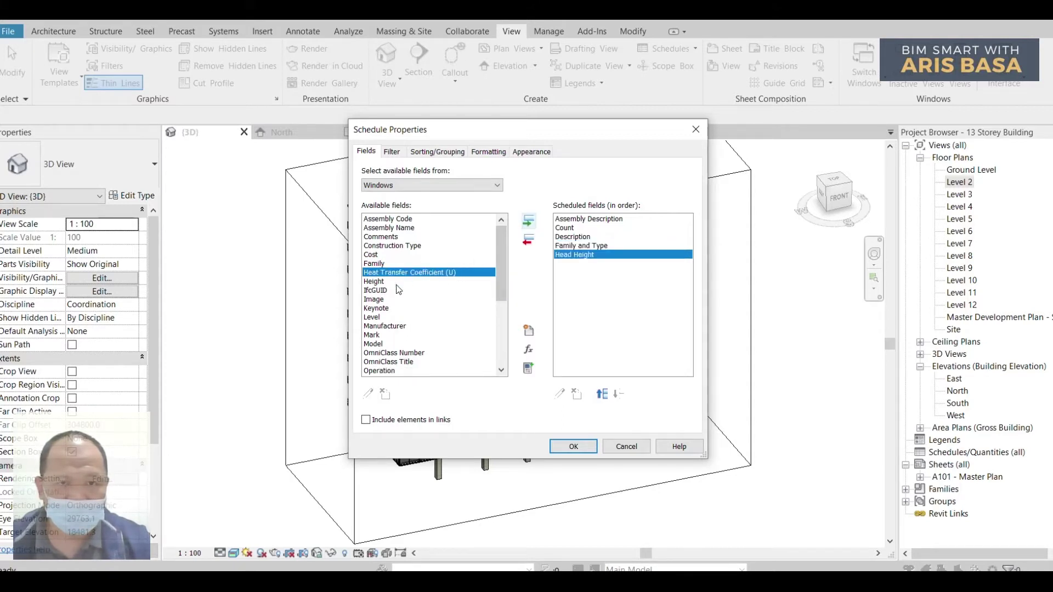
{"action": "left_click", "coordinate": [383, 282]}
{"action": "left_click", "coordinate": [529, 221]}
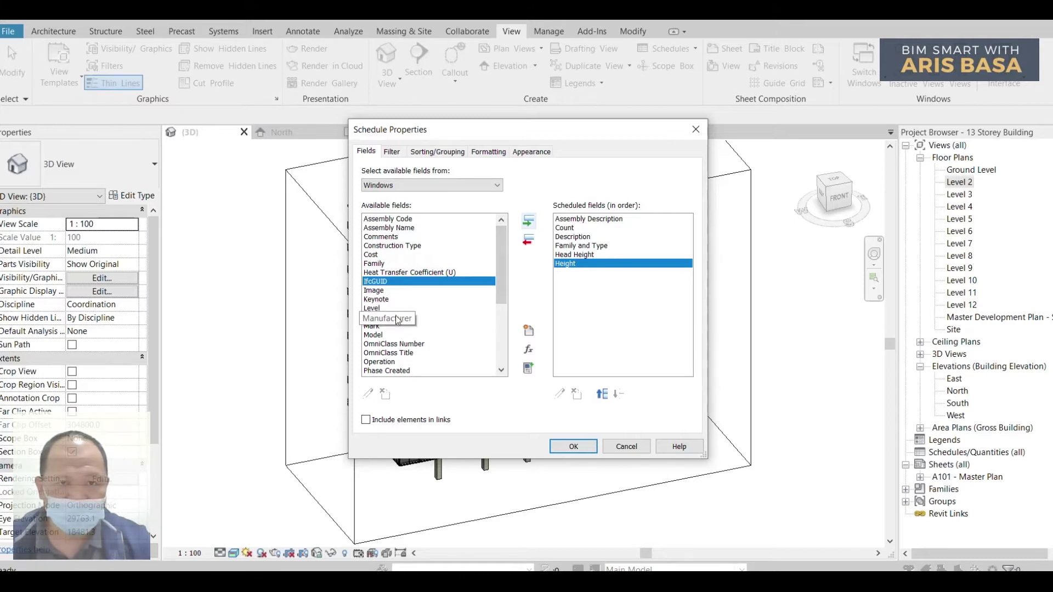
{"action": "left_click", "coordinate": [384, 308]}
{"action": "left_click", "coordinate": [528, 221]}
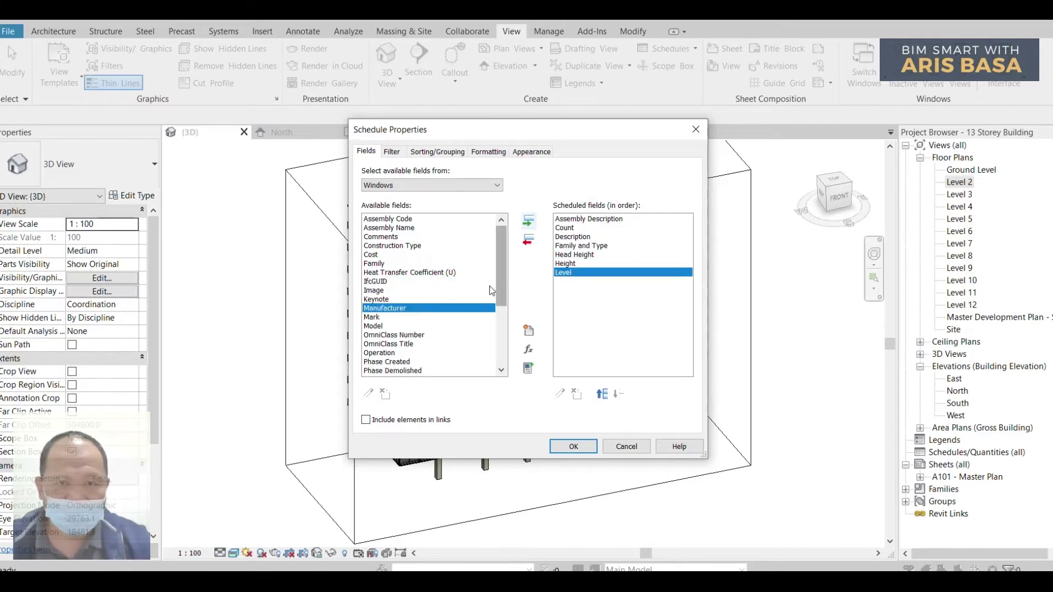
Add the Sill Height and Width fields to the scheduled fields
{"action": "scroll", "coordinate": [505, 283], "scroll_direction": "down", "scroll_amount": 1}
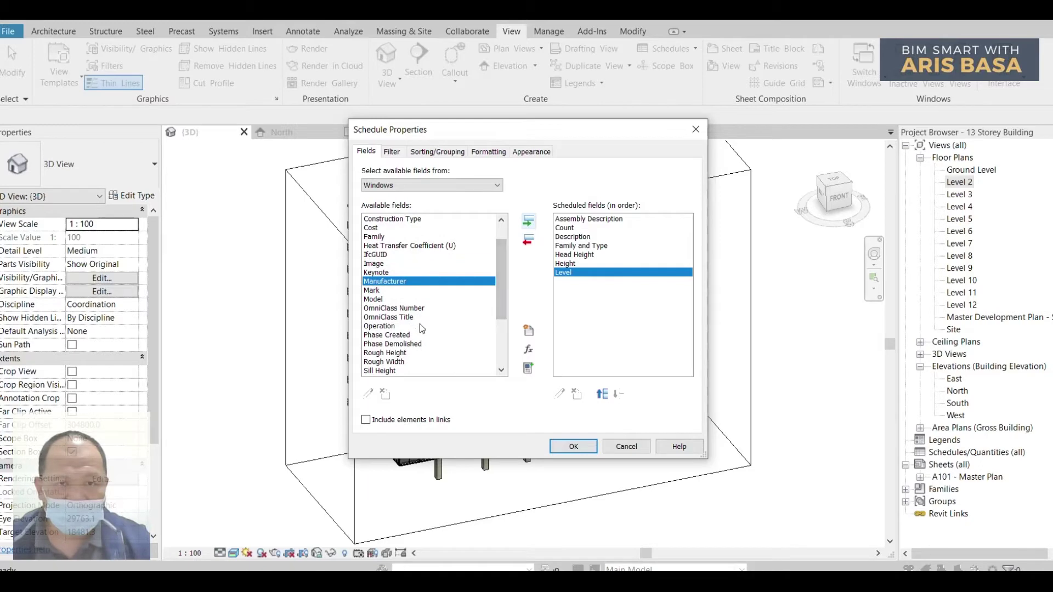
{"action": "left_click_drag", "start_coordinate": [379, 299], "coordinate": [386, 317]}
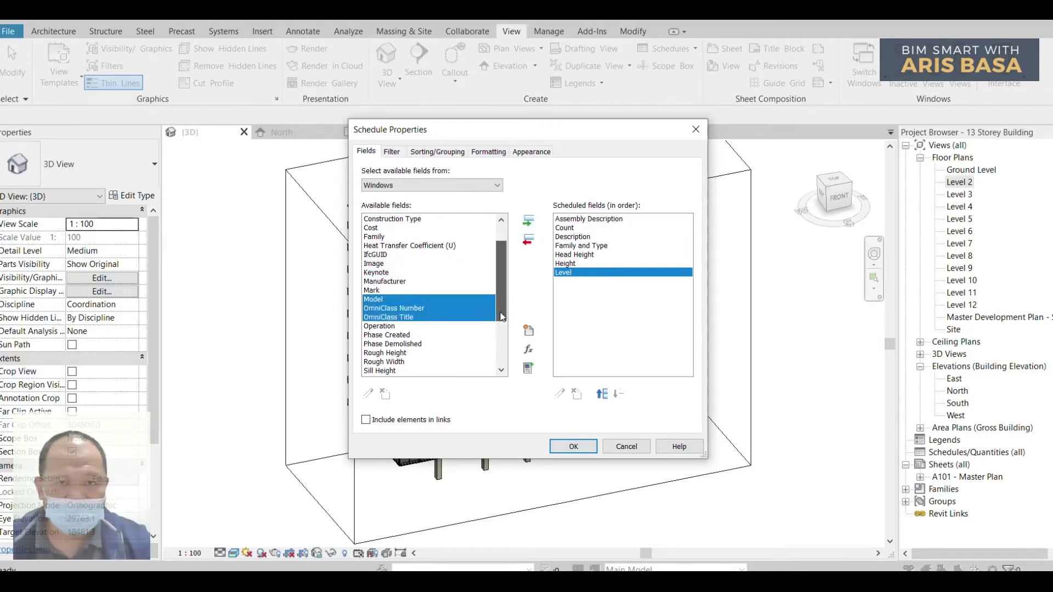
{"action": "left_click_drag", "start_coordinate": [499, 304], "coordinate": [486, 337]}
{"action": "left_click", "coordinate": [415, 299]}
{"action": "left_click", "coordinate": [529, 221]}
{"action": "left_click_drag", "start_coordinate": [501, 327], "coordinate": [497, 342]}
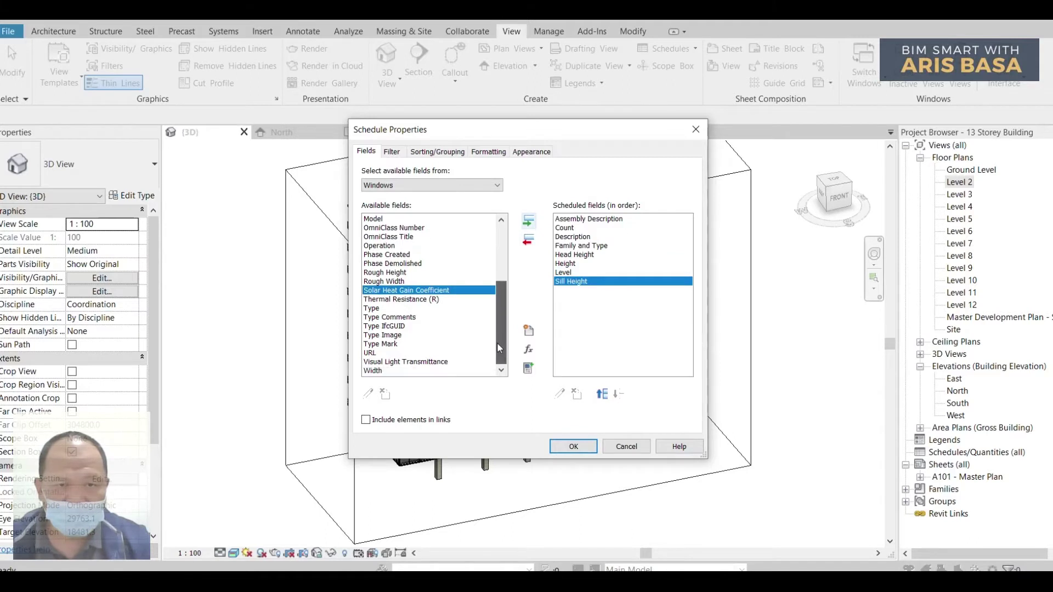
{"action": "left_click", "coordinate": [378, 371]}
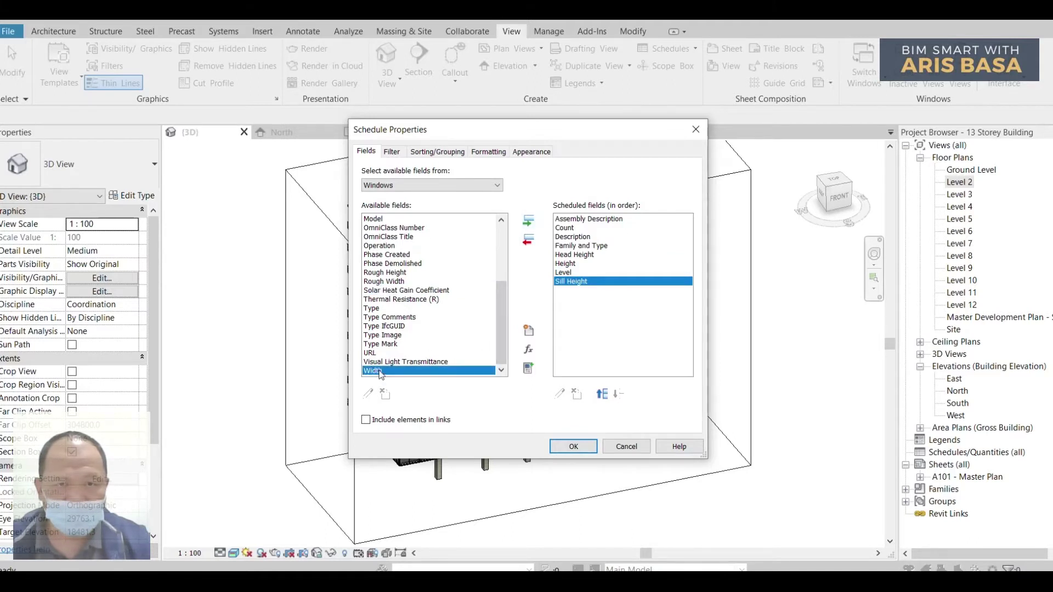
{"action": "left_click", "coordinate": [529, 220]}
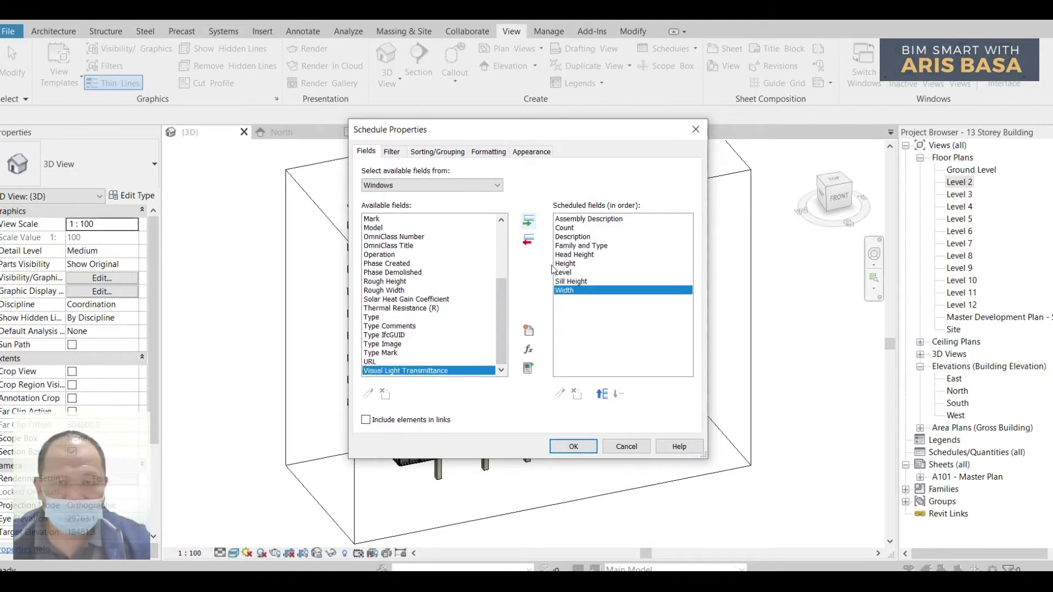
Move Count to the end of the scheduled fields, after Width, and generate the schedule without linked elements
{"action": "left_click", "coordinate": [569, 228]}
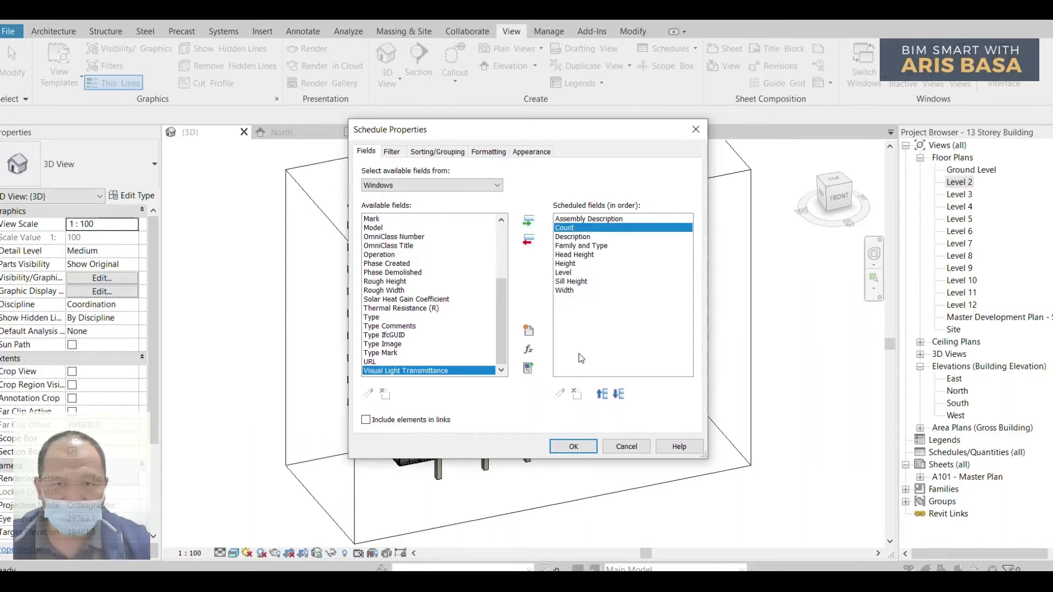
{"action": "left_click", "coordinate": [619, 395]}
{"action": "left_click", "coordinate": [619, 395]}
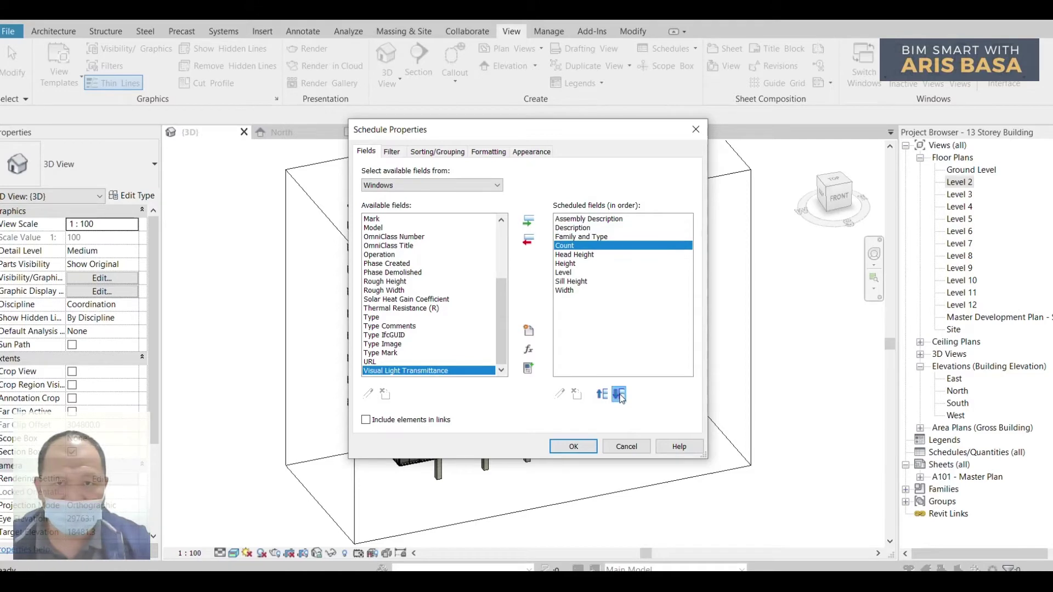
{"action": "left_click", "coordinate": [619, 395]}
{"action": "left_click", "coordinate": [619, 395]}
{"action": "left_click", "coordinate": [619, 394]}
{"action": "left_click", "coordinate": [619, 394]}
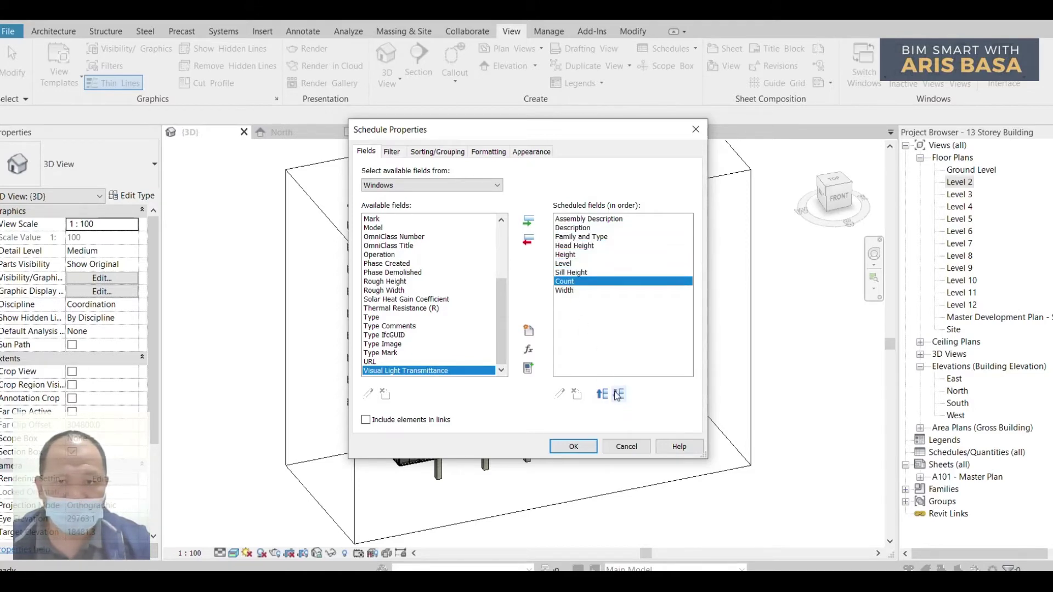
{"action": "left_click", "coordinate": [618, 395]}
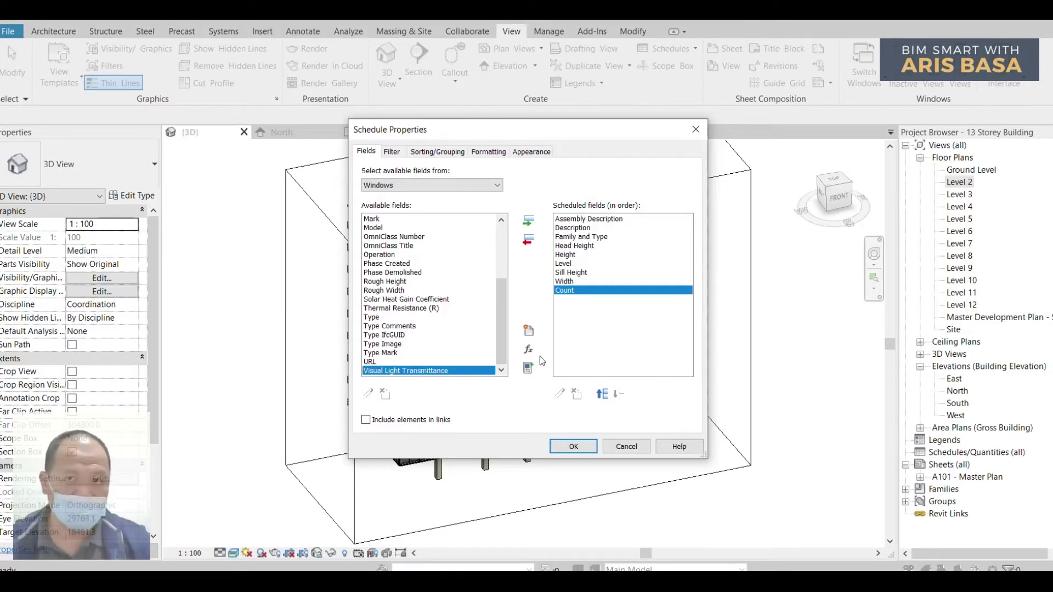
{"action": "left_click", "coordinate": [365, 420]}
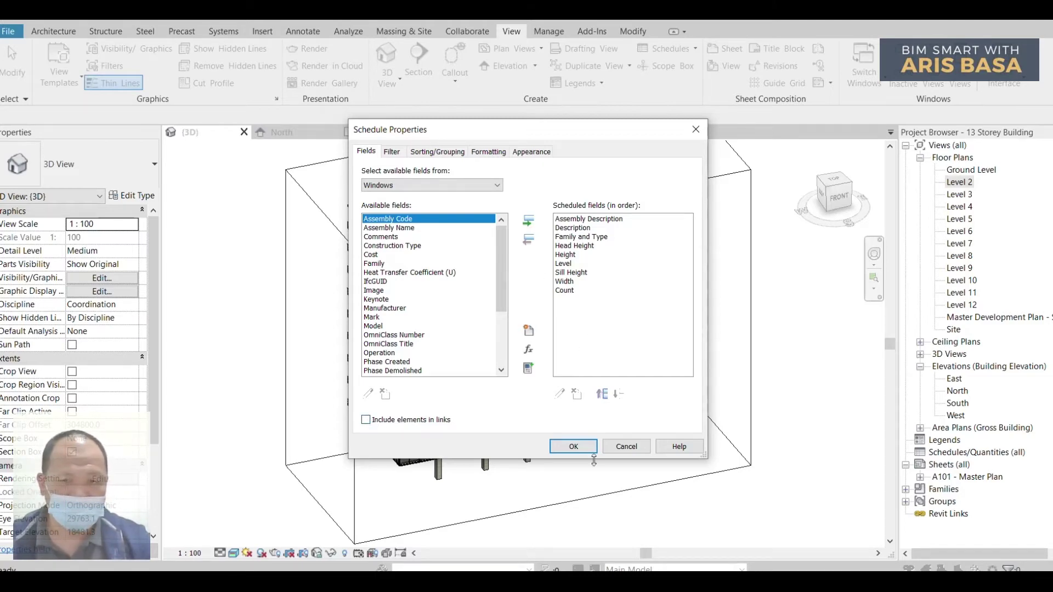
{"action": "left_click", "coordinate": [573, 447]}
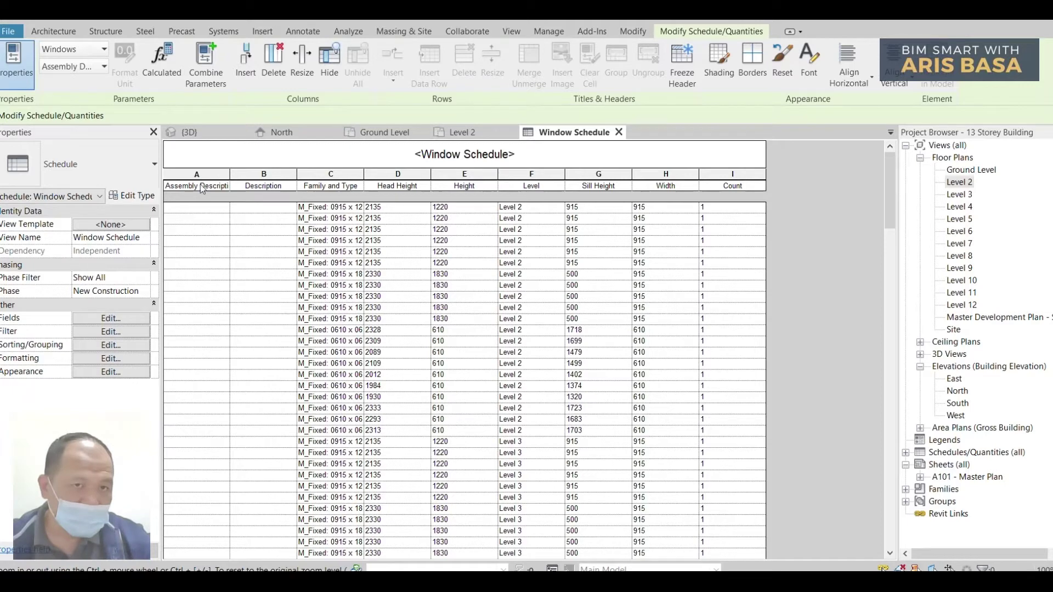
Look over the Assembly Description and Description columns and widen the Family and Type column to fit the full type names
{"action": "left_click", "coordinate": [213, 185]}
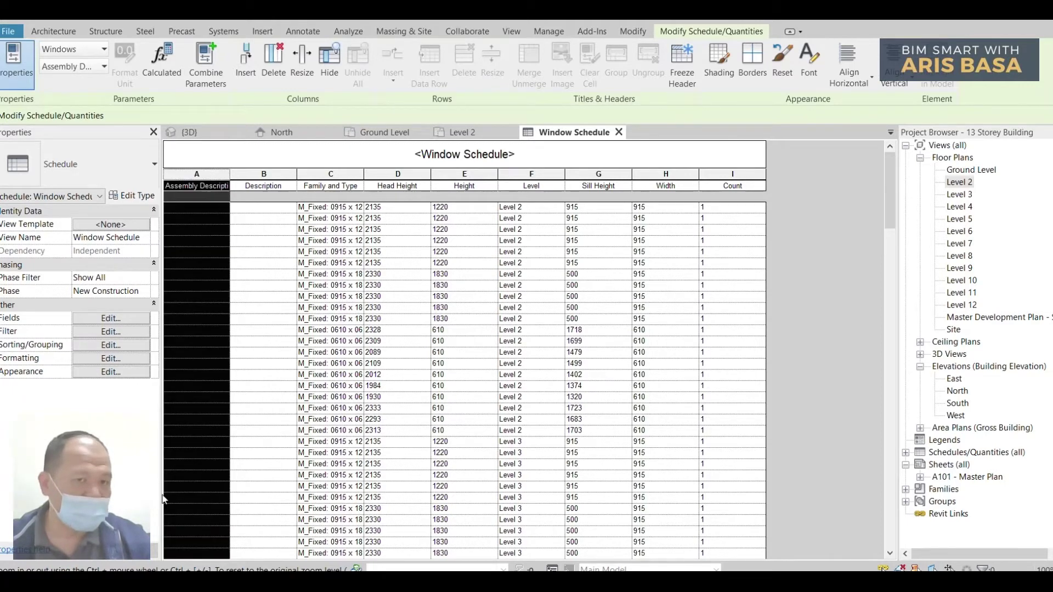
{"action": "left_click", "coordinate": [280, 185]}
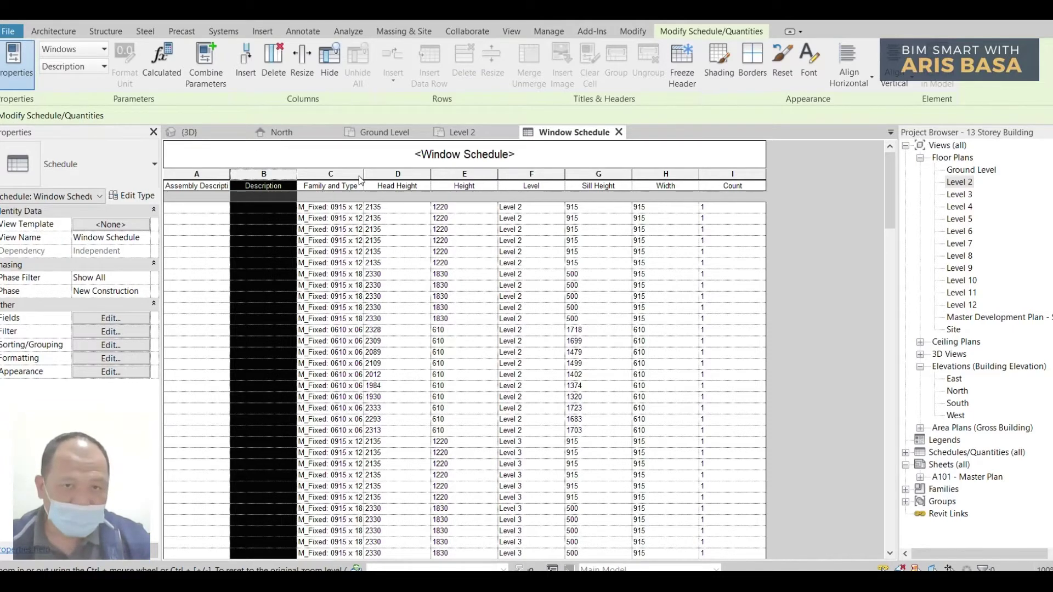
{"action": "left_click_drag", "start_coordinate": [363, 174], "coordinate": [398, 175]}
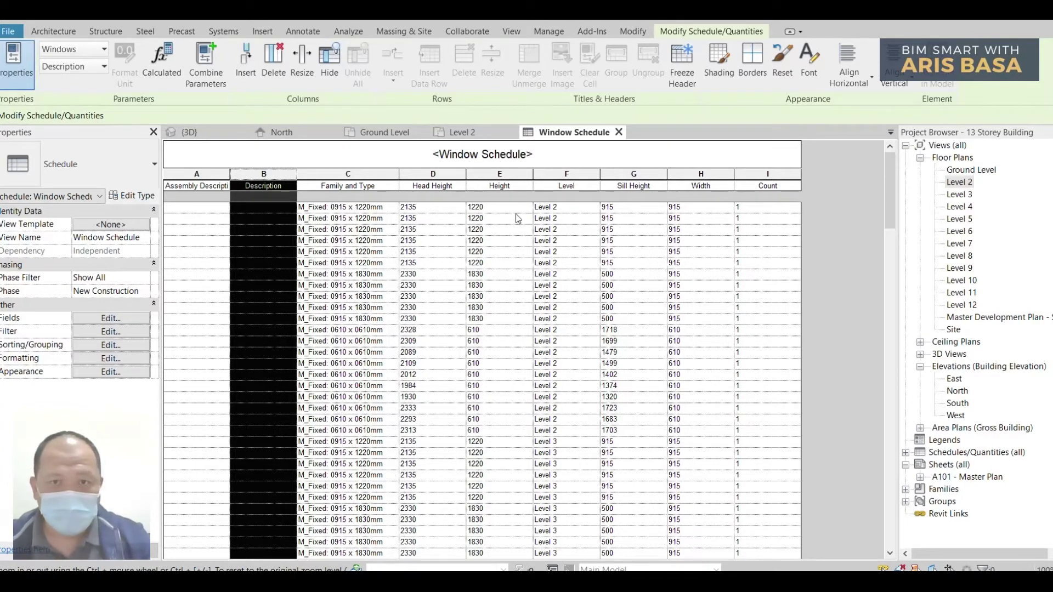
Examine the window rows by level from the first to the last entry of the schedule
{"action": "left_click", "coordinate": [577, 207]}
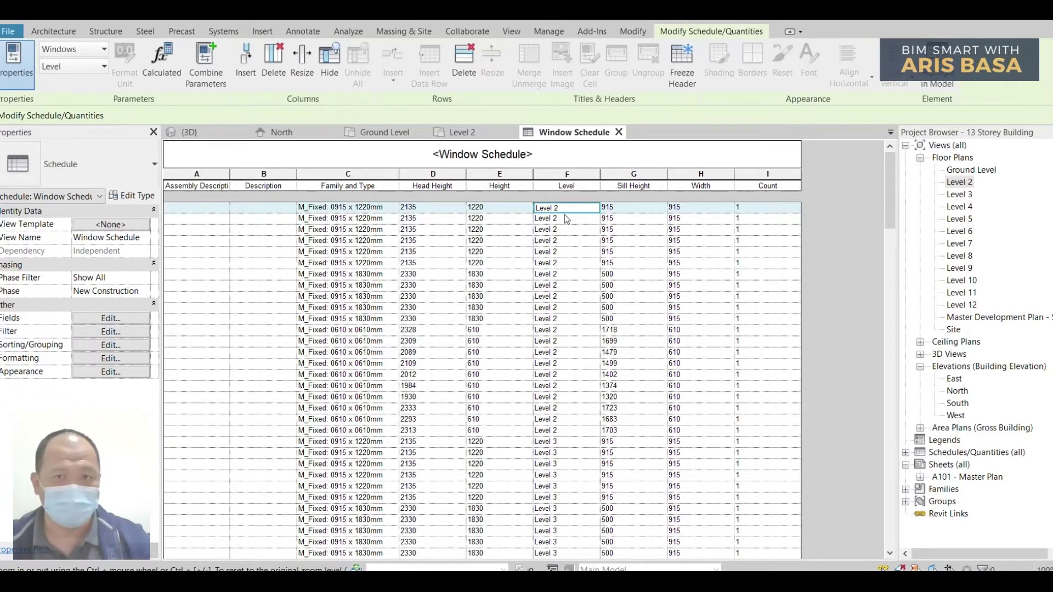
{"action": "left_click_drag", "start_coordinate": [889, 178], "coordinate": [897, 516]}
{"action": "left_click_drag", "start_coordinate": [891, 520], "coordinate": [894, 165]}
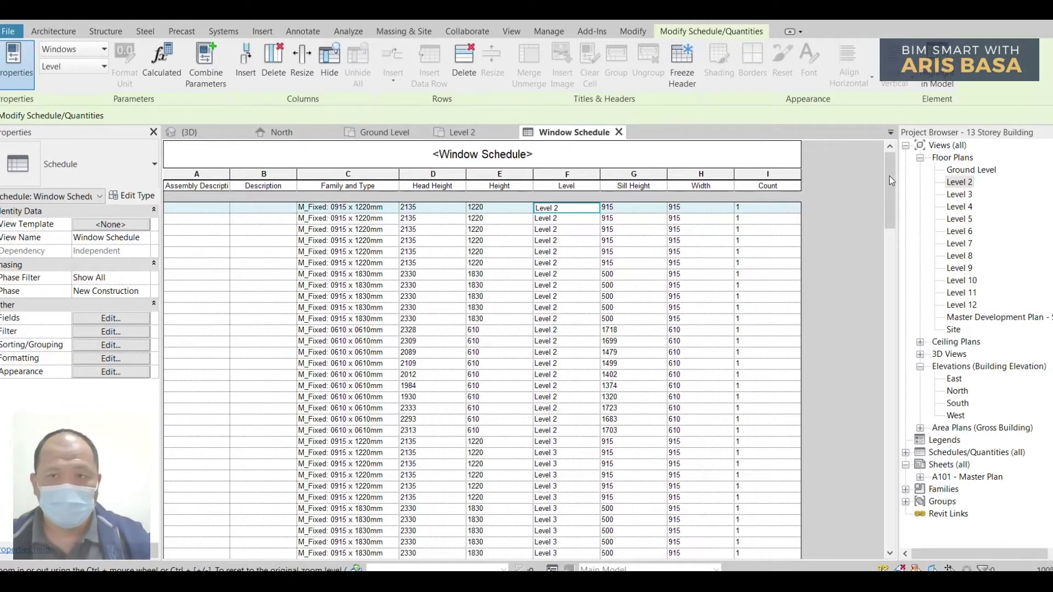
{"action": "scroll", "coordinate": [888, 175], "scroll_direction": "down", "scroll_amount": 1}
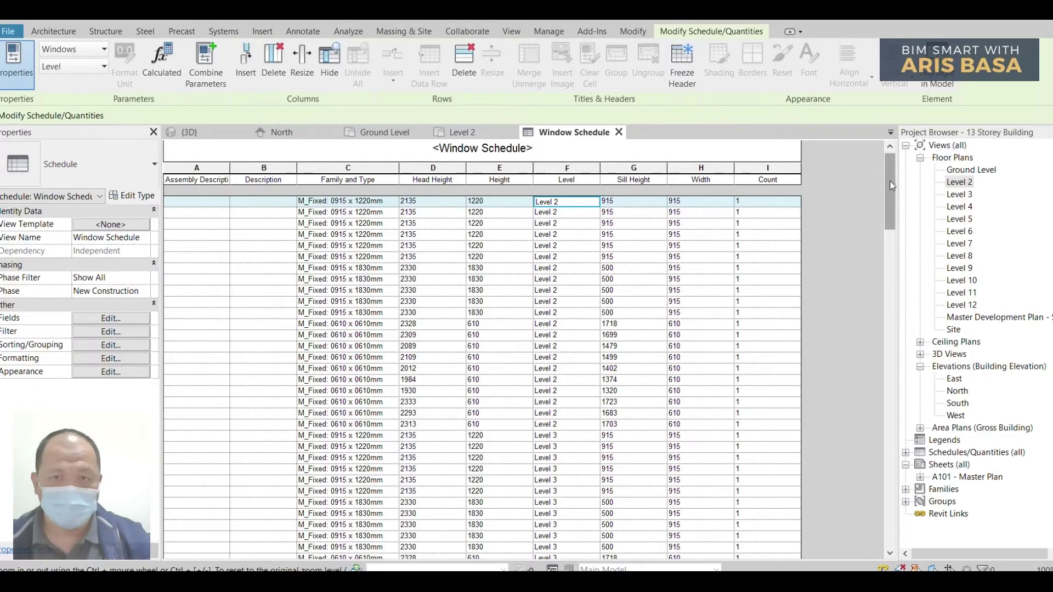
{"action": "scroll", "coordinate": [889, 183], "scroll_direction": "up", "scroll_amount": 1}
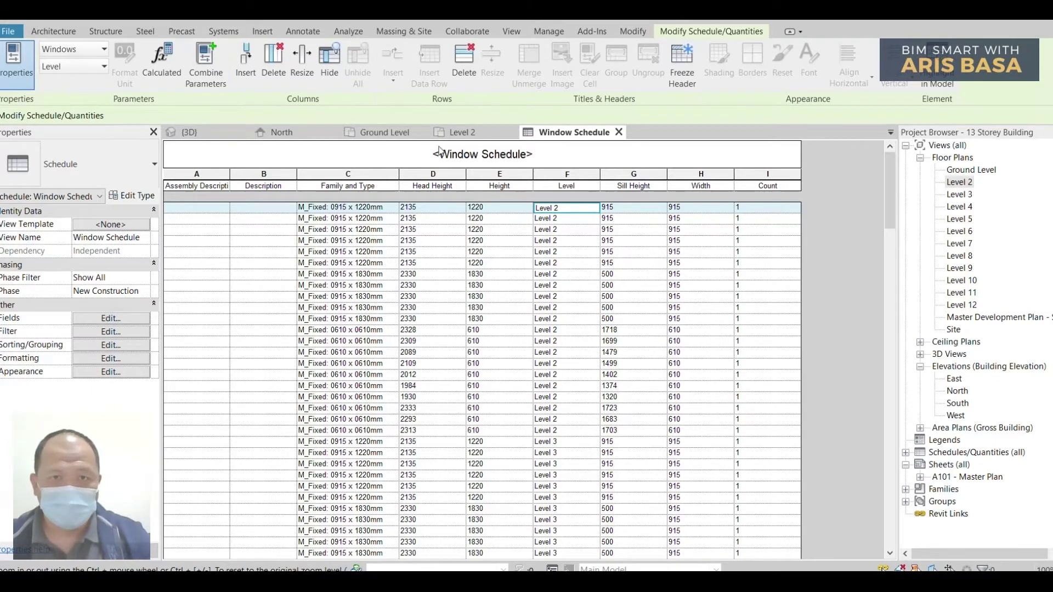
Export the window schedule as the delimited text report Window Schedule.txt into the folder D:\000\YT Tutorials S2
{"action": "left_click", "coordinate": [10, 32]}
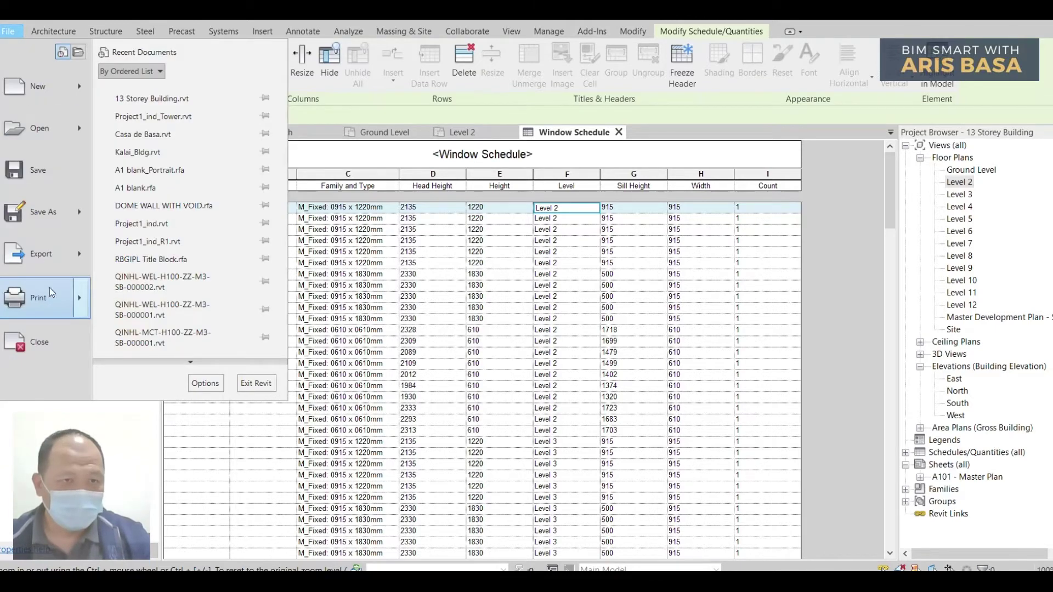
{"action": "mouse_move", "coordinate": [84, 259]}
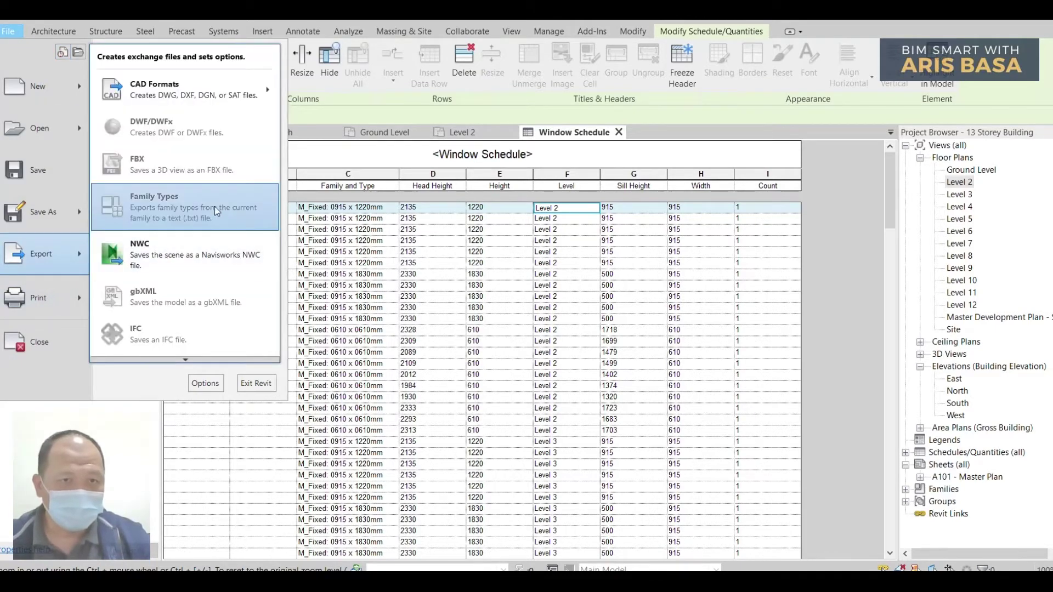
{"action": "scroll", "coordinate": [206, 314], "scroll_direction": "down", "scroll_amount": 4}
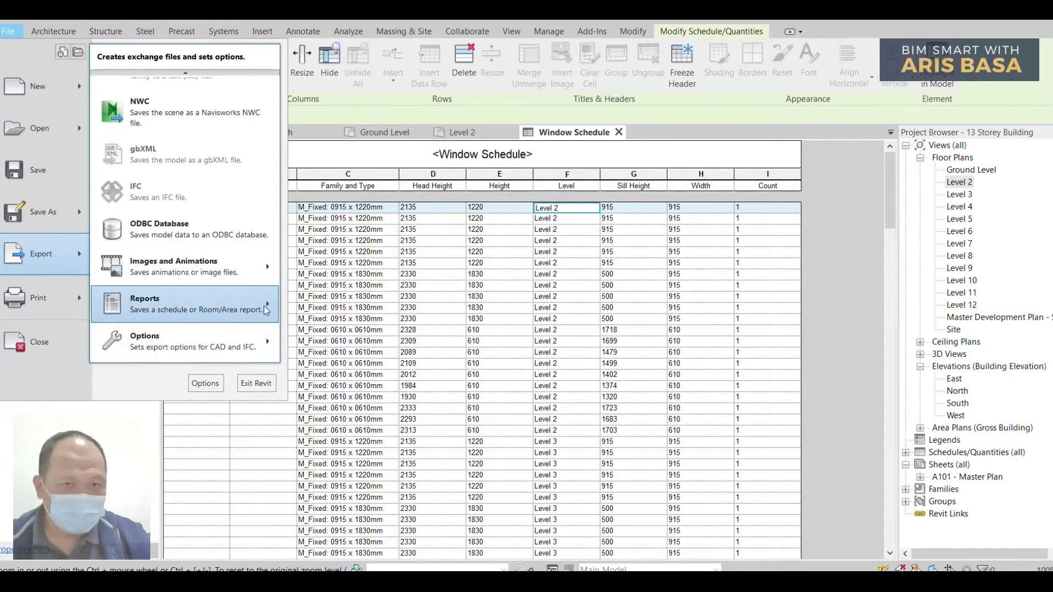
{"action": "mouse_move", "coordinate": [267, 305]}
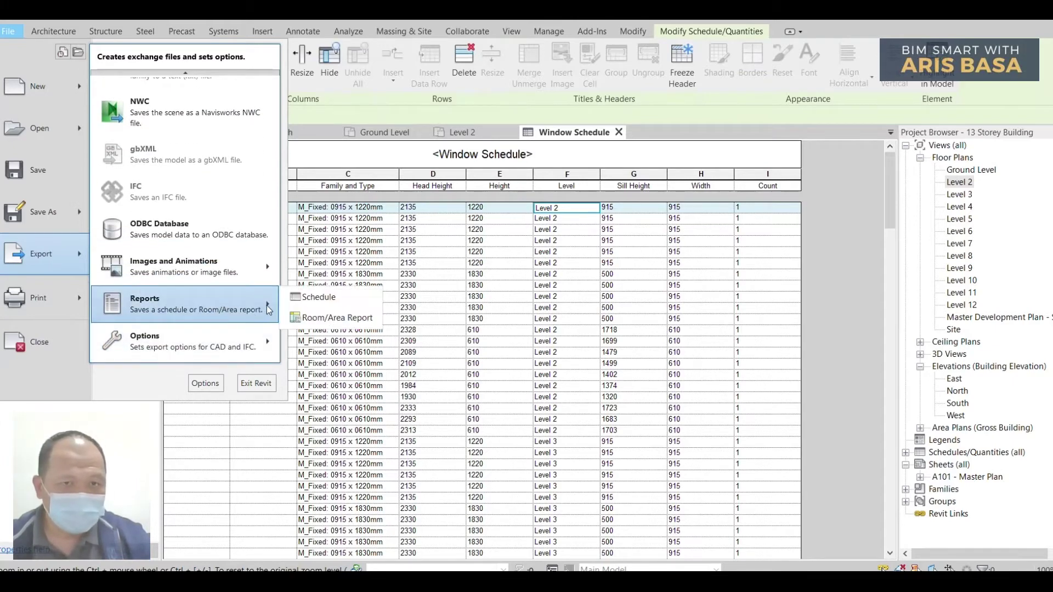
{"action": "left_click", "coordinate": [326, 299]}
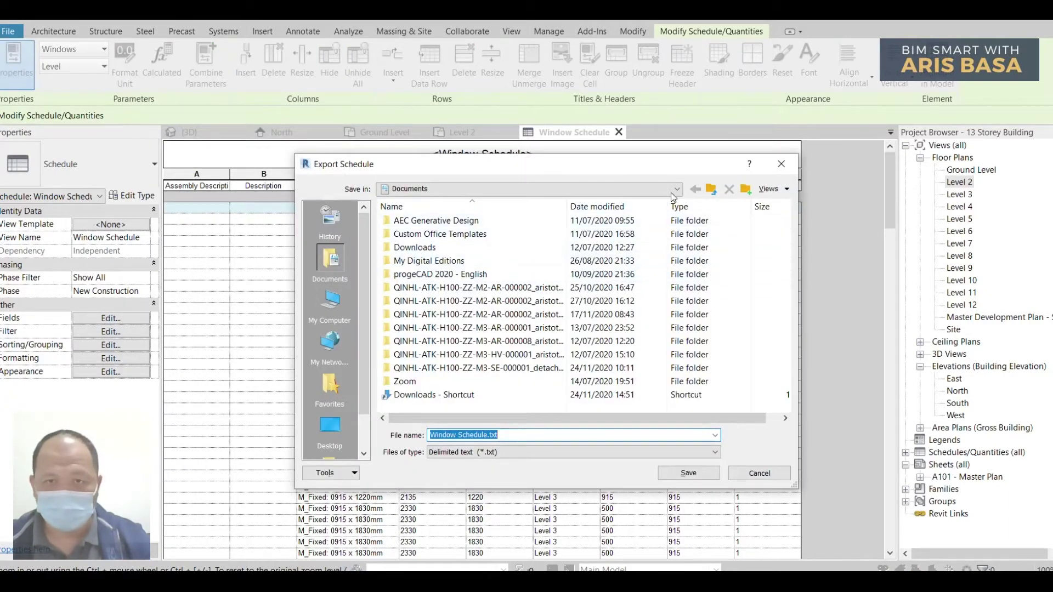
{"action": "left_click", "coordinate": [543, 188]}
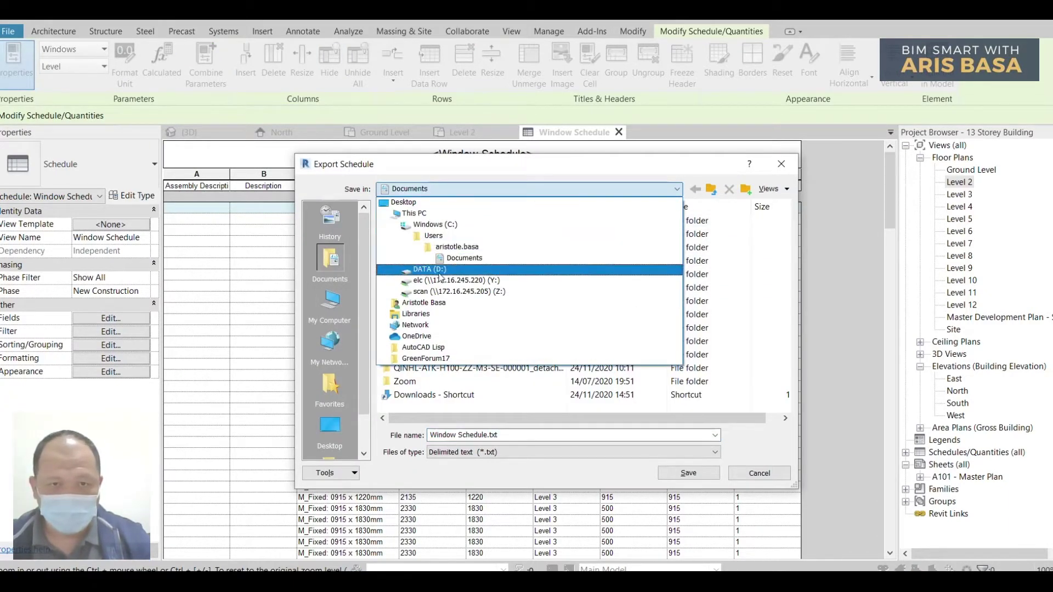
{"action": "left_click", "coordinate": [435, 269]}
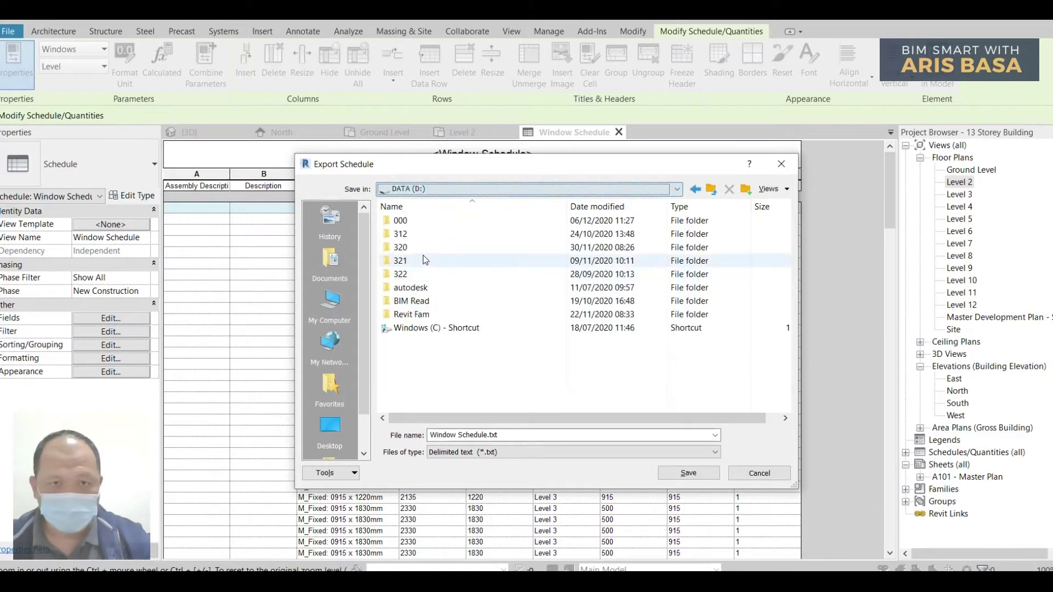
{"action": "double_click", "coordinate": [408, 221]}
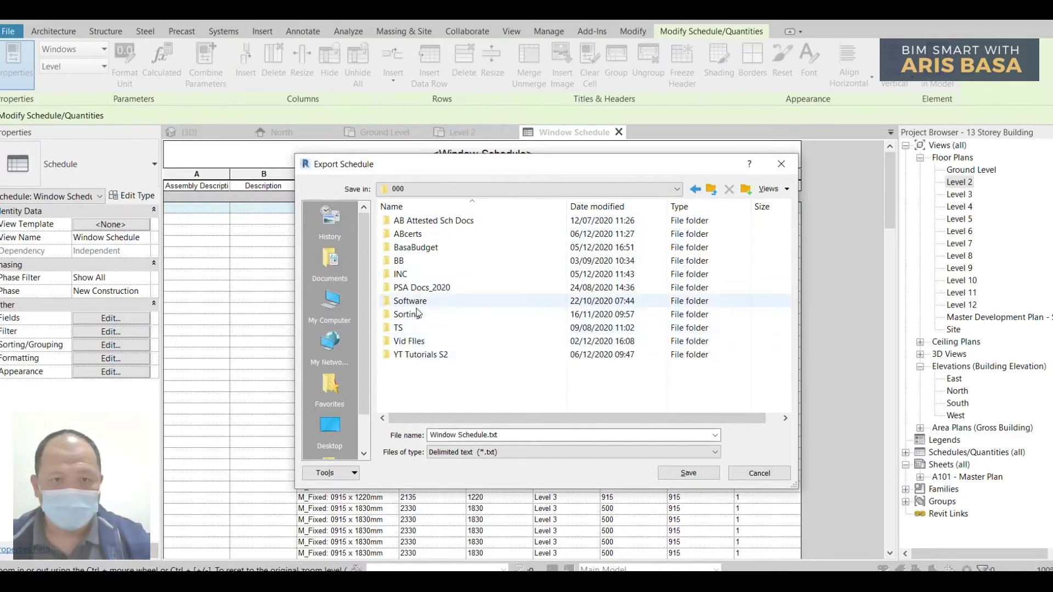
{"action": "double_click", "coordinate": [414, 356]}
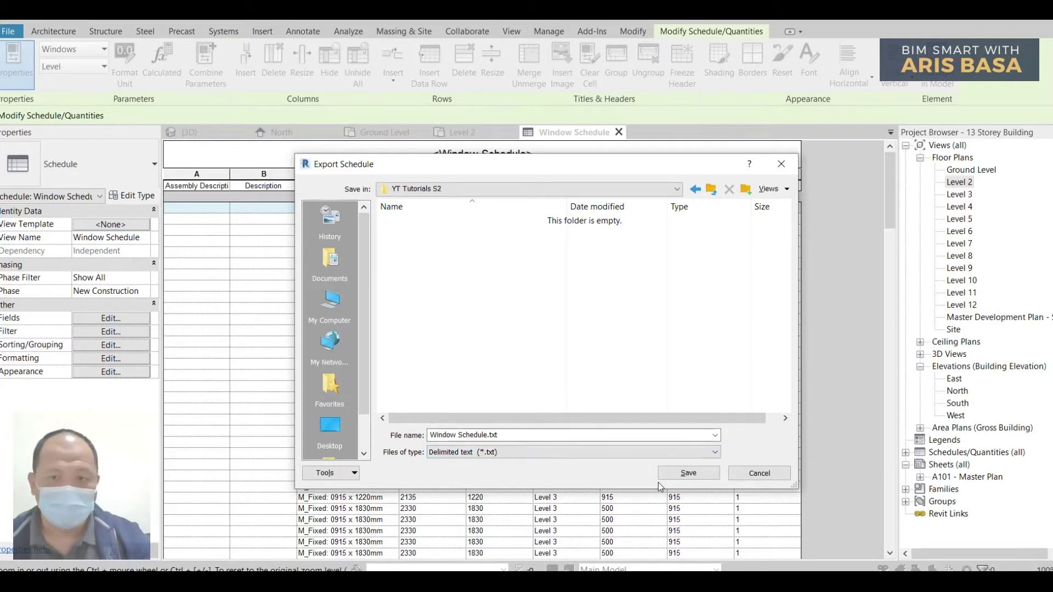
{"action": "left_click", "coordinate": [693, 474]}
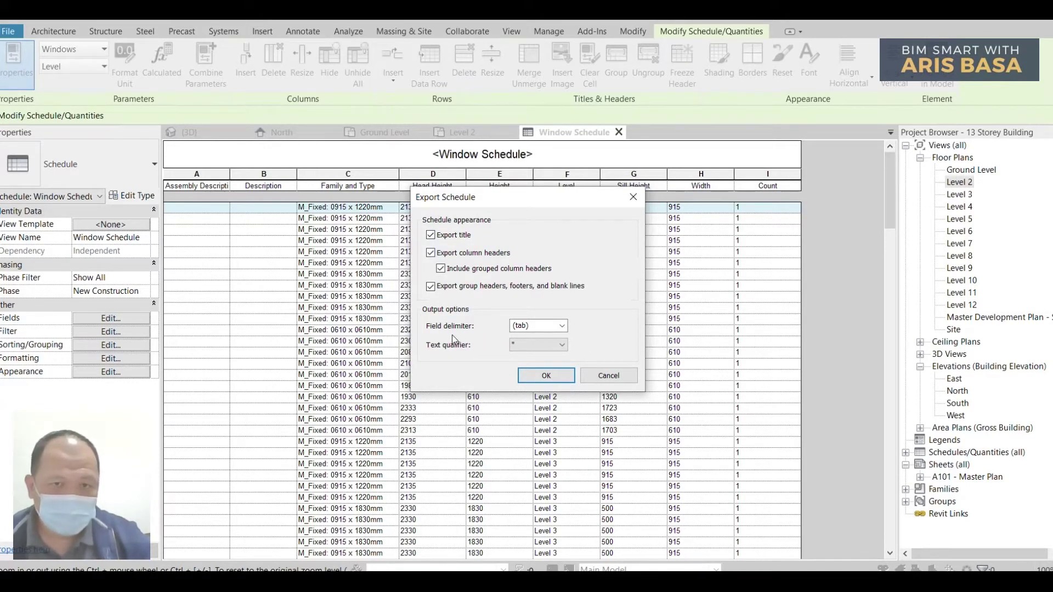
Set the export's field delimiter to comma and complete the schedule export
{"action": "left_click", "coordinate": [562, 327]}
{"action": "left_click", "coordinate": [536, 343]}
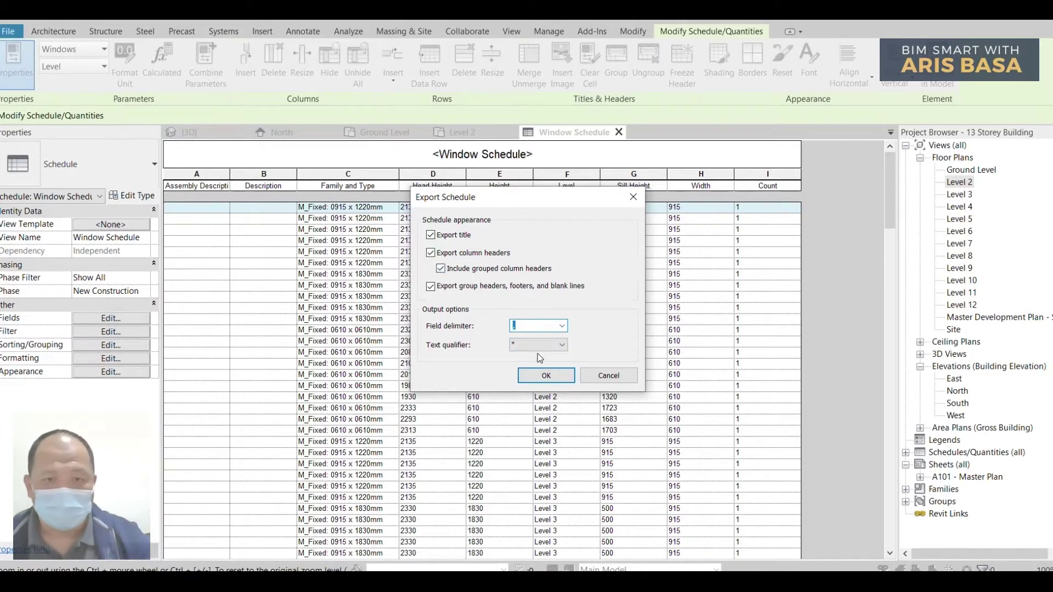
{"action": "left_click", "coordinate": [546, 375]}
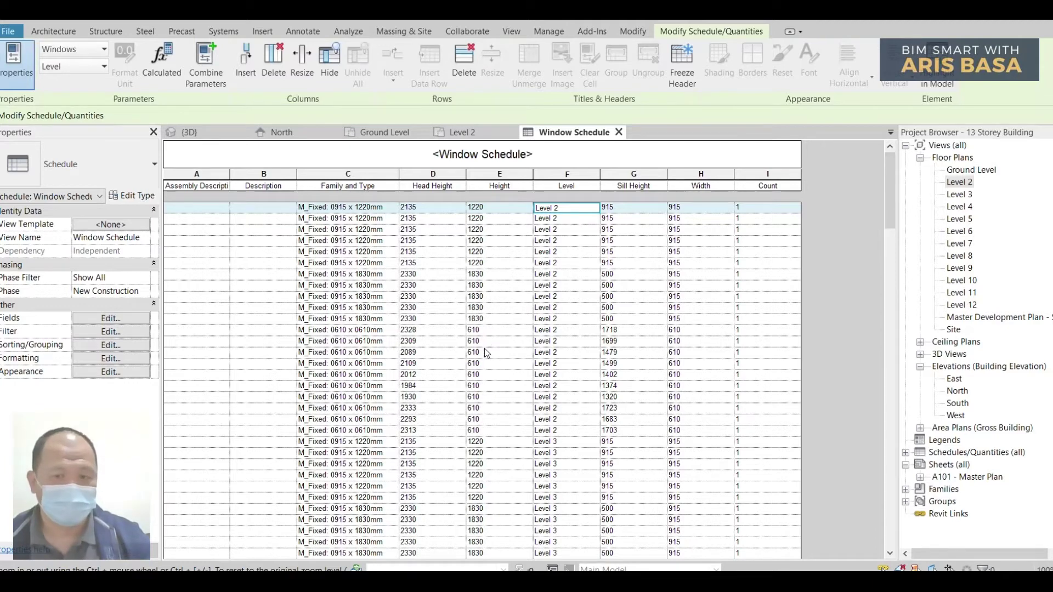
Switch to Excel and create a blank workbook
{"action": "key", "text": "super"}
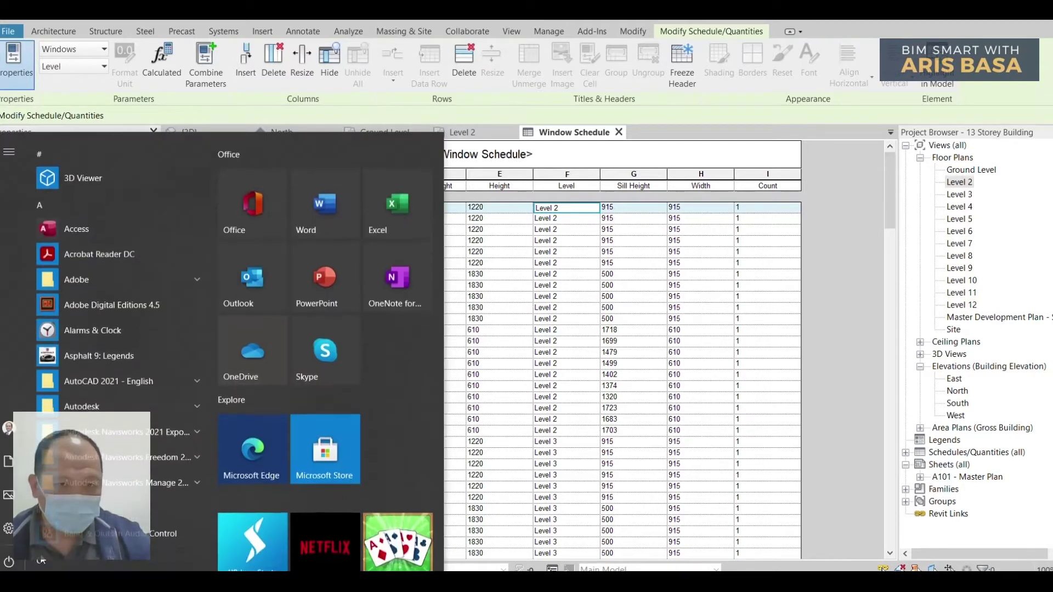
{"action": "left_click", "coordinate": [397, 232]}
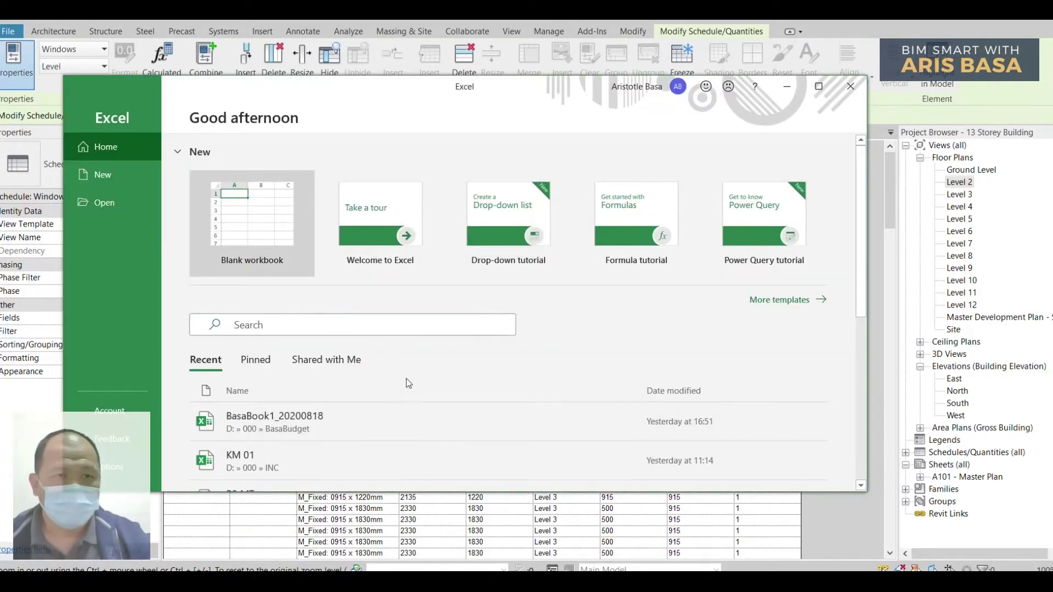
{"action": "left_click", "coordinate": [101, 202]}
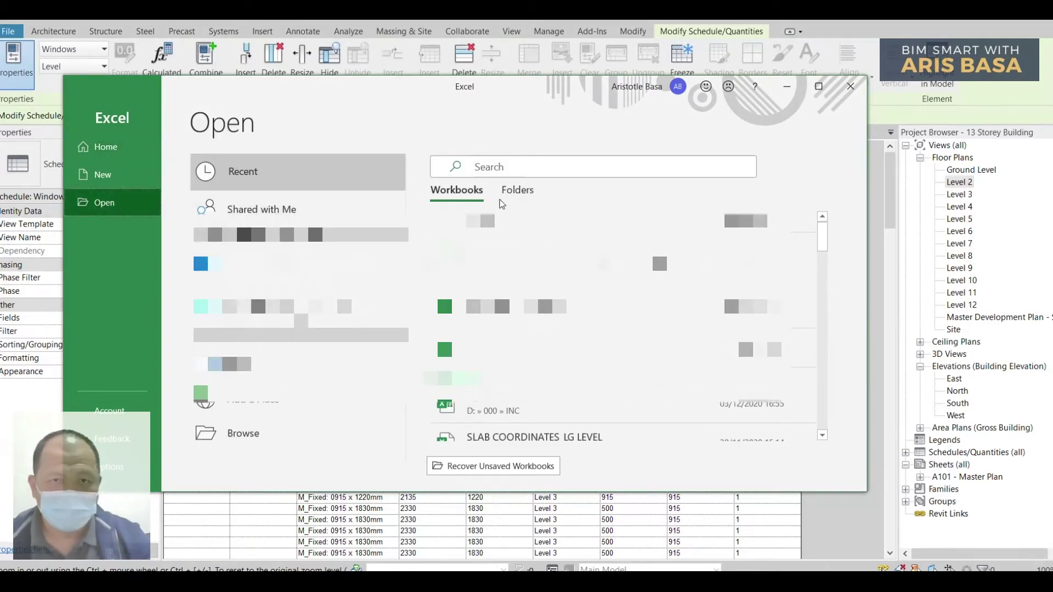
{"action": "left_click", "coordinate": [105, 147]}
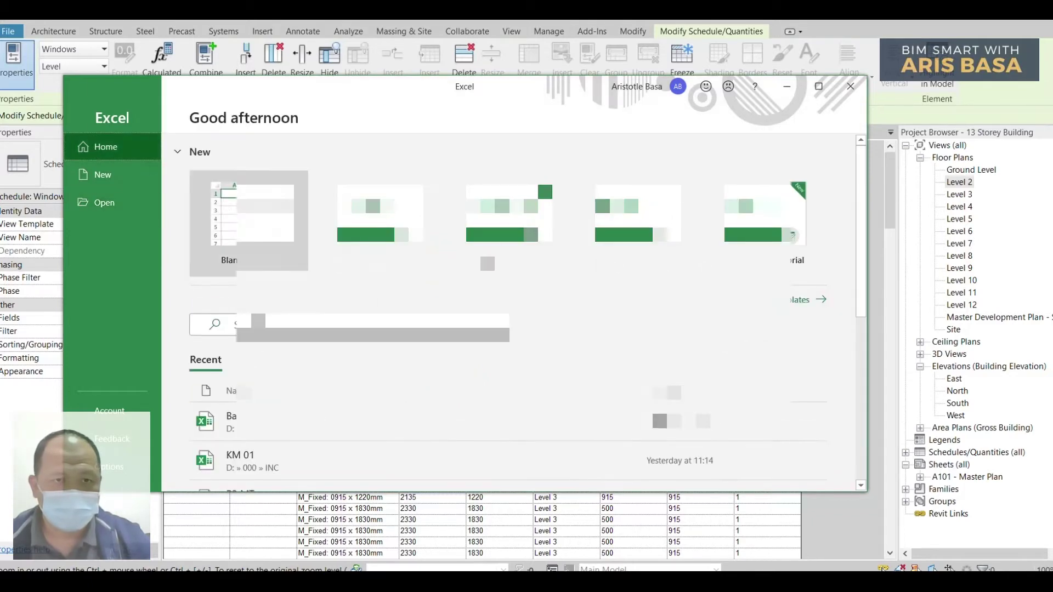
{"action": "left_click", "coordinate": [249, 222]}
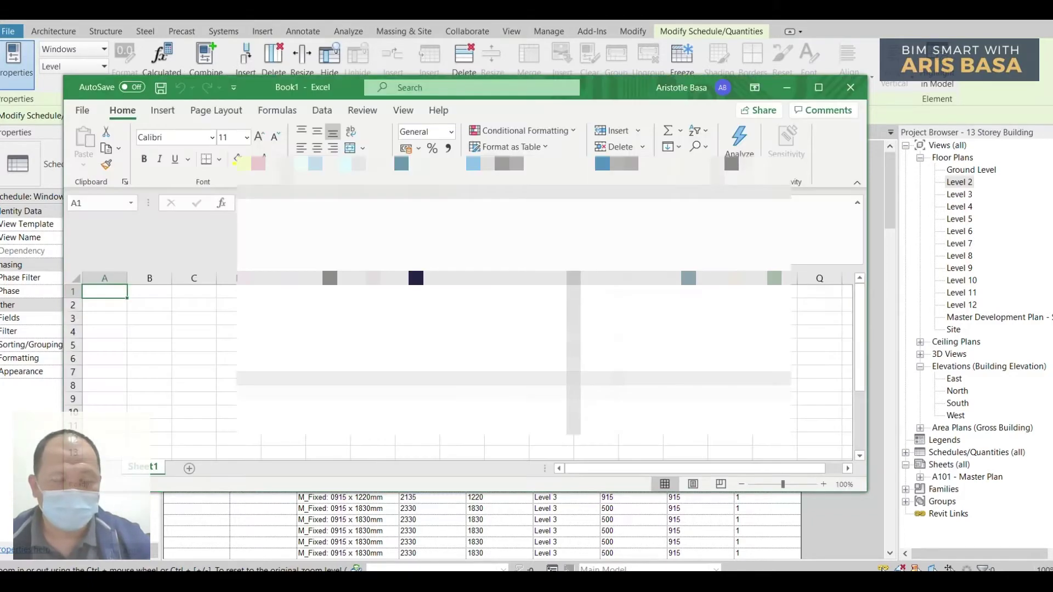
Browse for a file to open in the folder D:\000\YT Tutorials S2
{"action": "left_click", "coordinate": [82, 110]}
{"action": "left_click", "coordinate": [103, 199]}
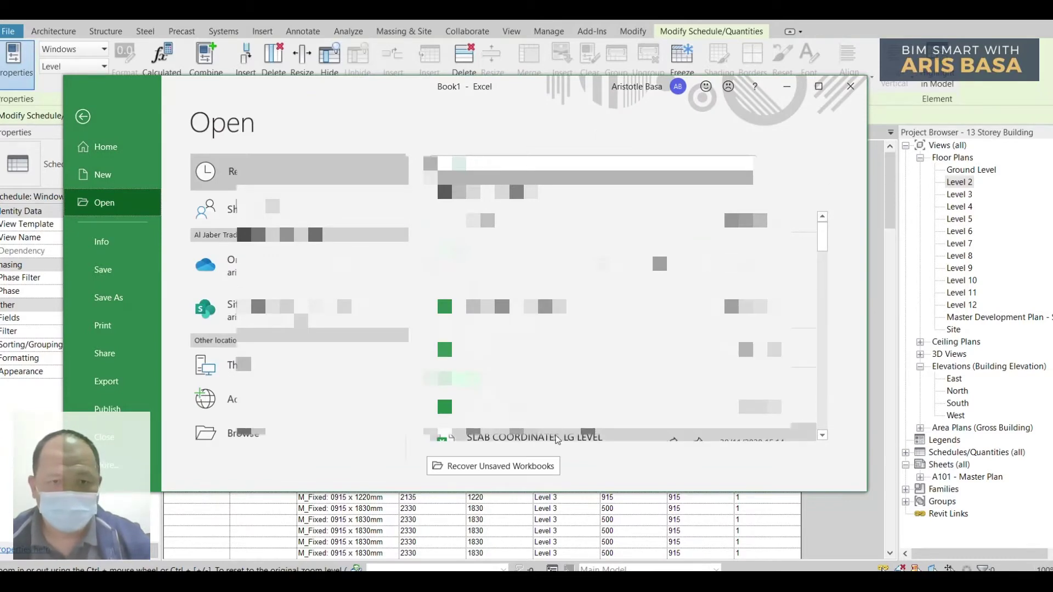
{"action": "left_click", "coordinate": [244, 433]}
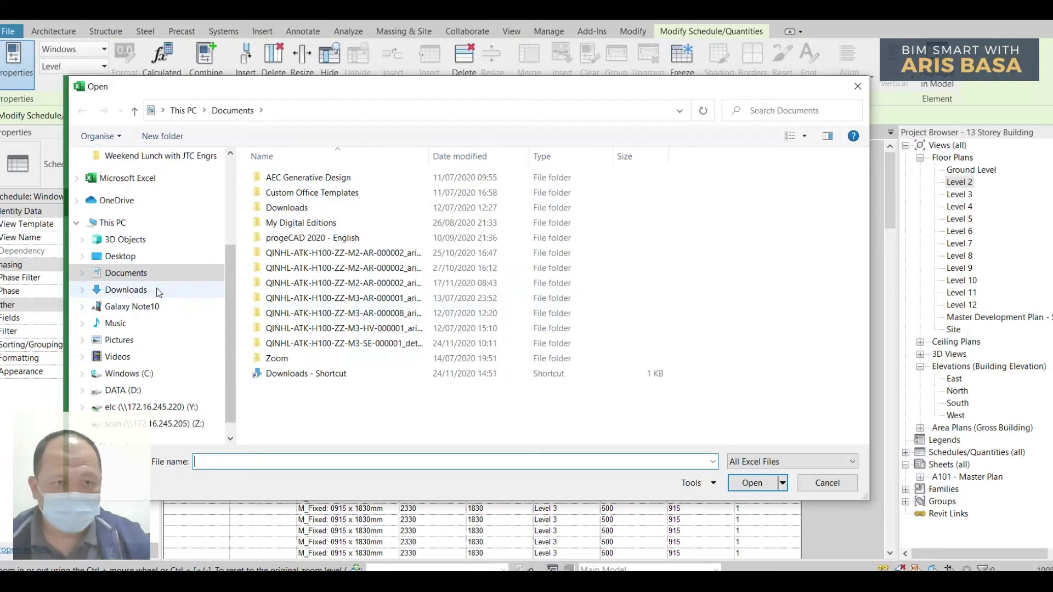
{"action": "left_click", "coordinate": [123, 390]}
{"action": "double_click", "coordinate": [277, 180]}
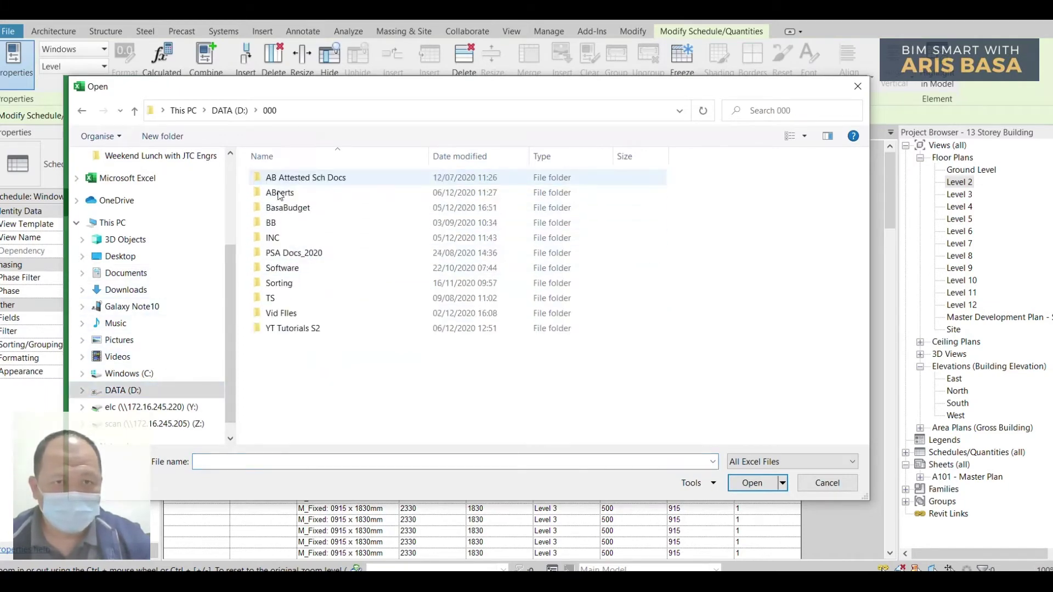
{"action": "double_click", "coordinate": [276, 326]}
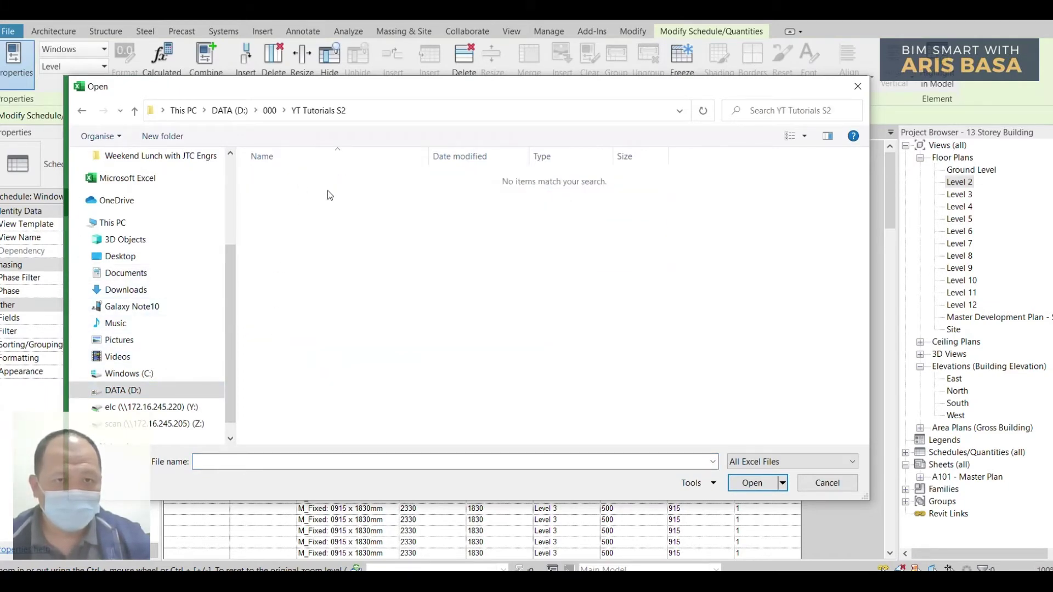
List all file types in the folder and open the Window Schedule text document
{"action": "left_click_drag", "start_coordinate": [693, 81], "coordinate": [709, 61]}
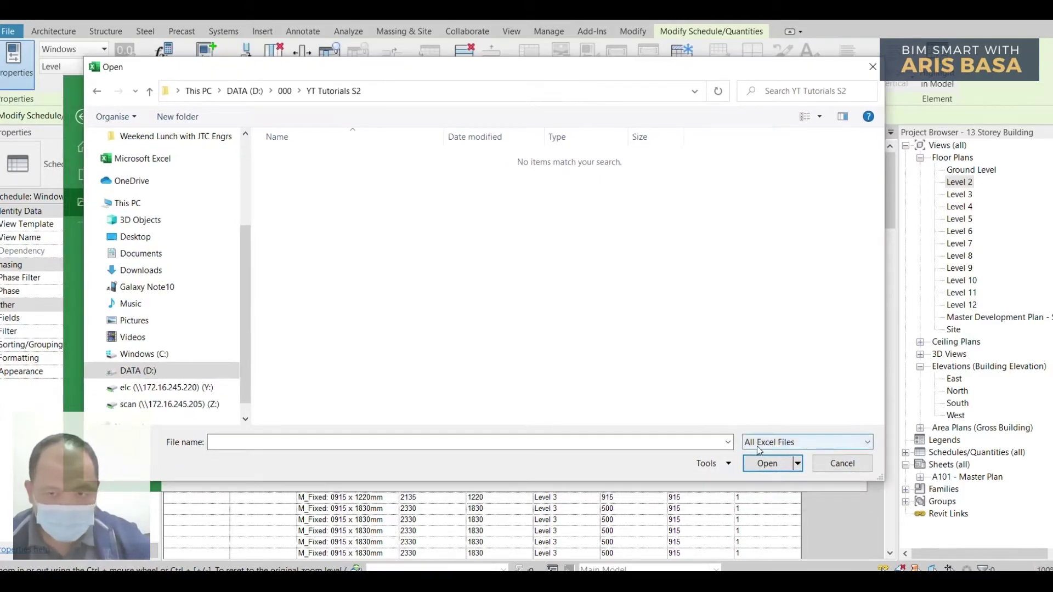
{"action": "left_click", "coordinate": [858, 446]}
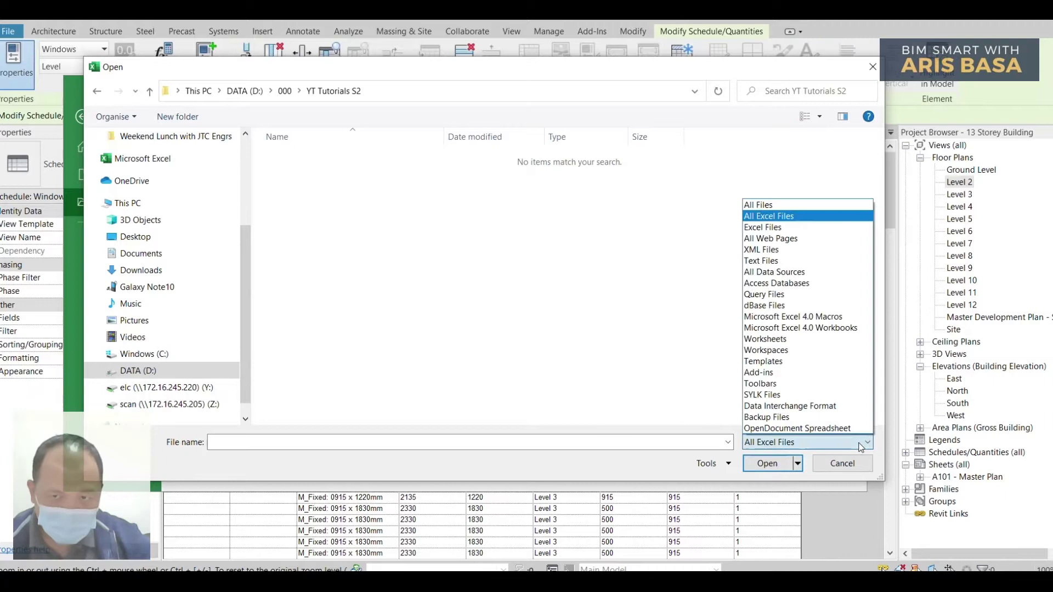
{"action": "left_click", "coordinate": [776, 207]}
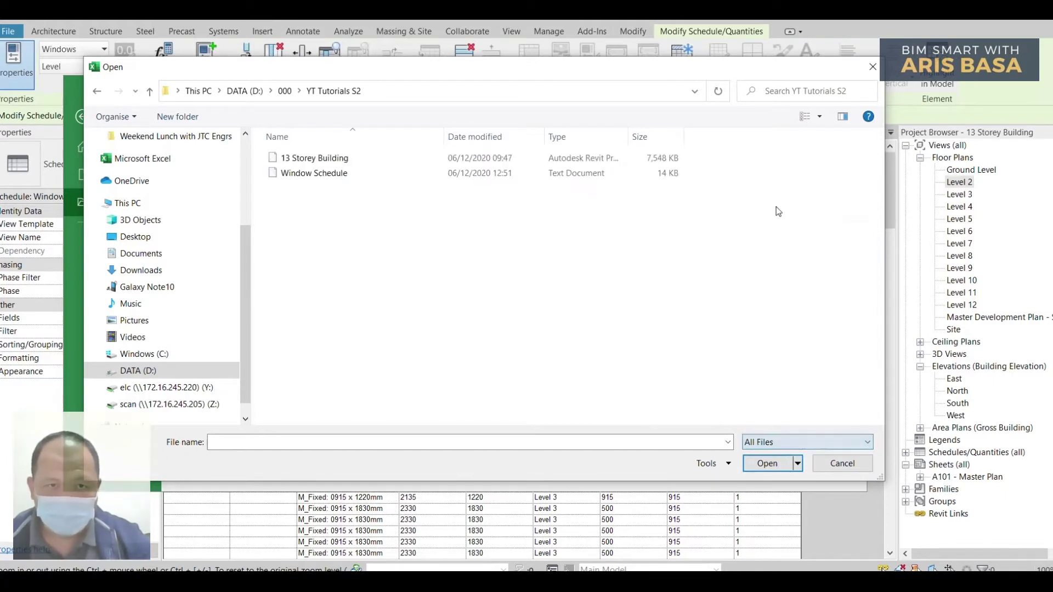
{"action": "left_click", "coordinate": [301, 174]}
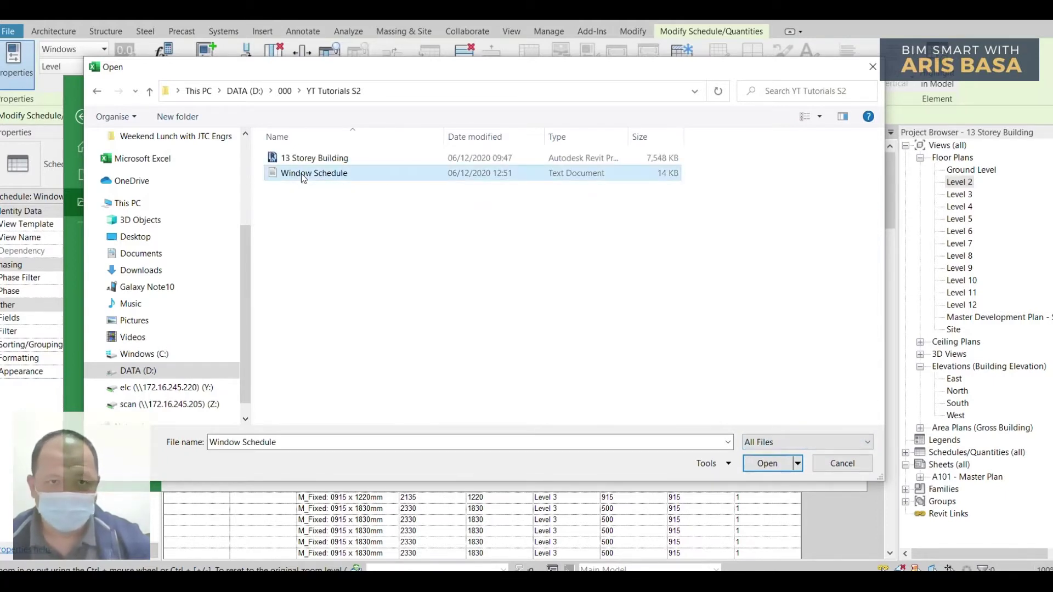
{"action": "left_click", "coordinate": [770, 465]}
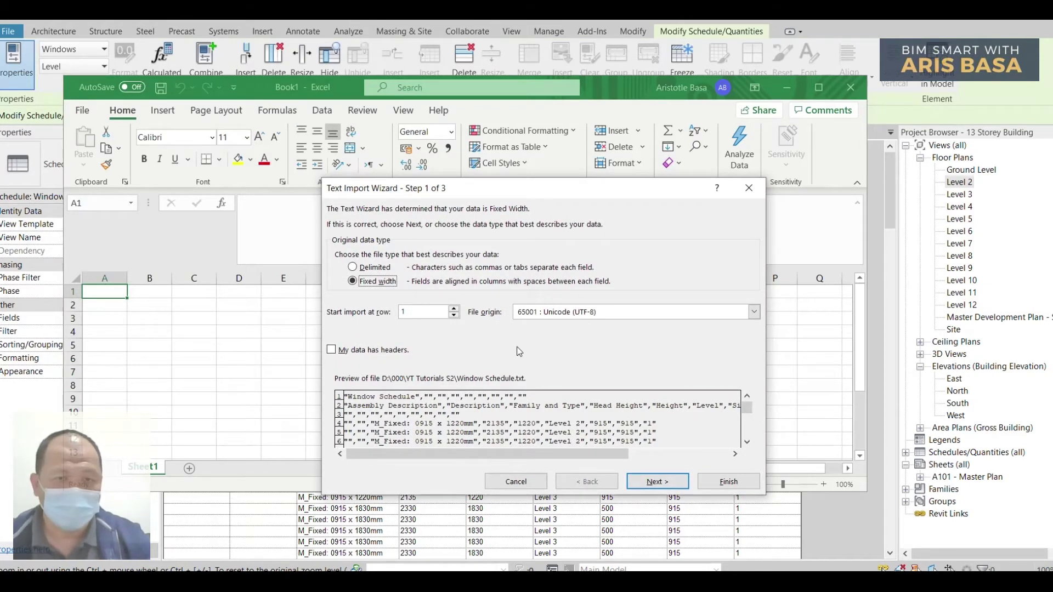
Import the text as delimited data, separated by Comma instead of Tab, with the General column data format
{"action": "left_click", "coordinate": [352, 268]}
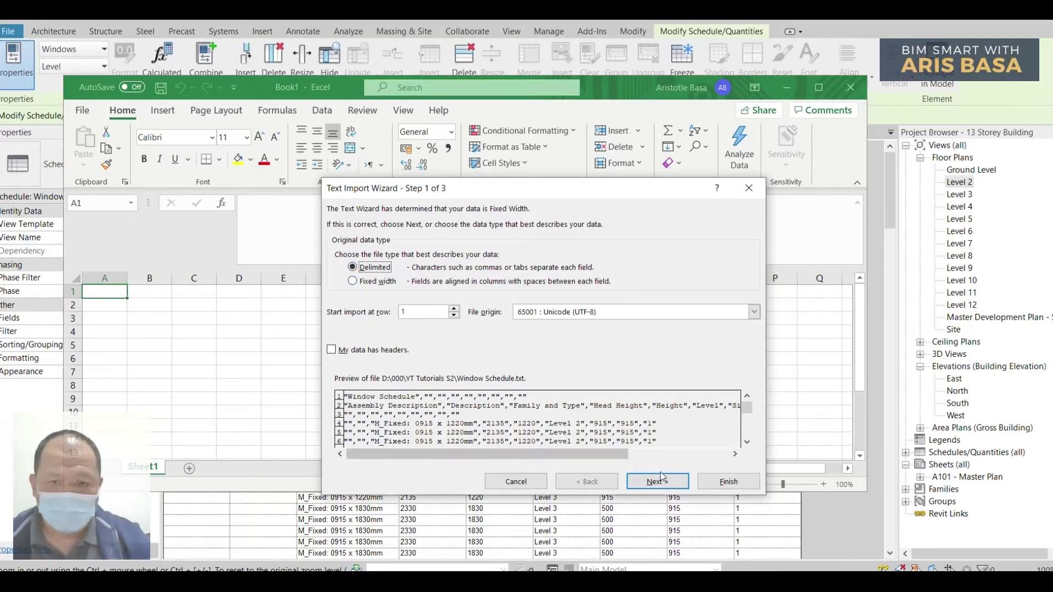
{"action": "left_click", "coordinate": [665, 486]}
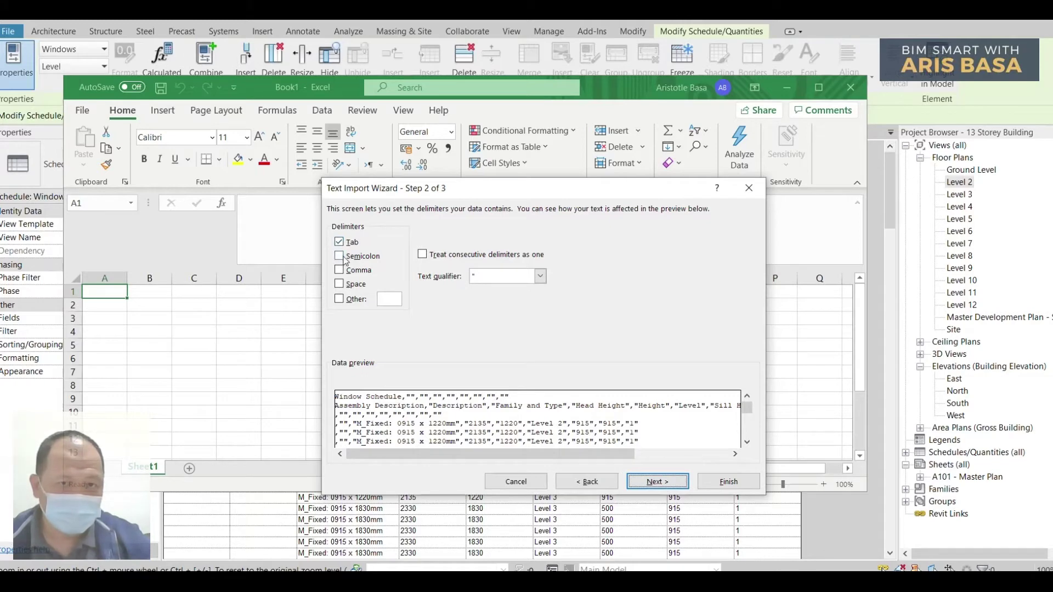
{"action": "left_click", "coordinate": [340, 243]}
{"action": "left_click", "coordinate": [339, 270]}
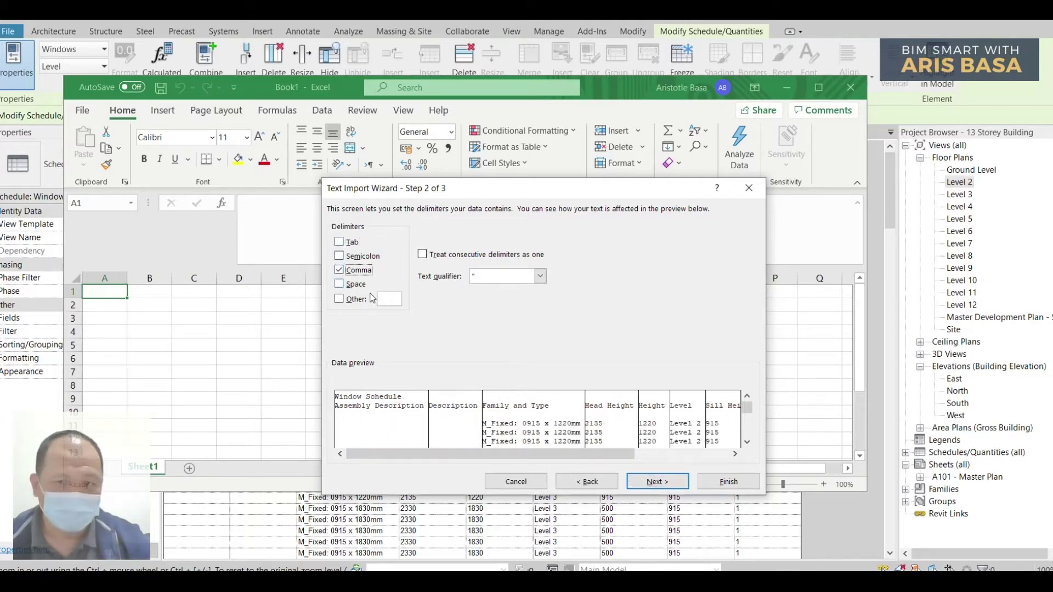
{"action": "left_click", "coordinate": [662, 482]}
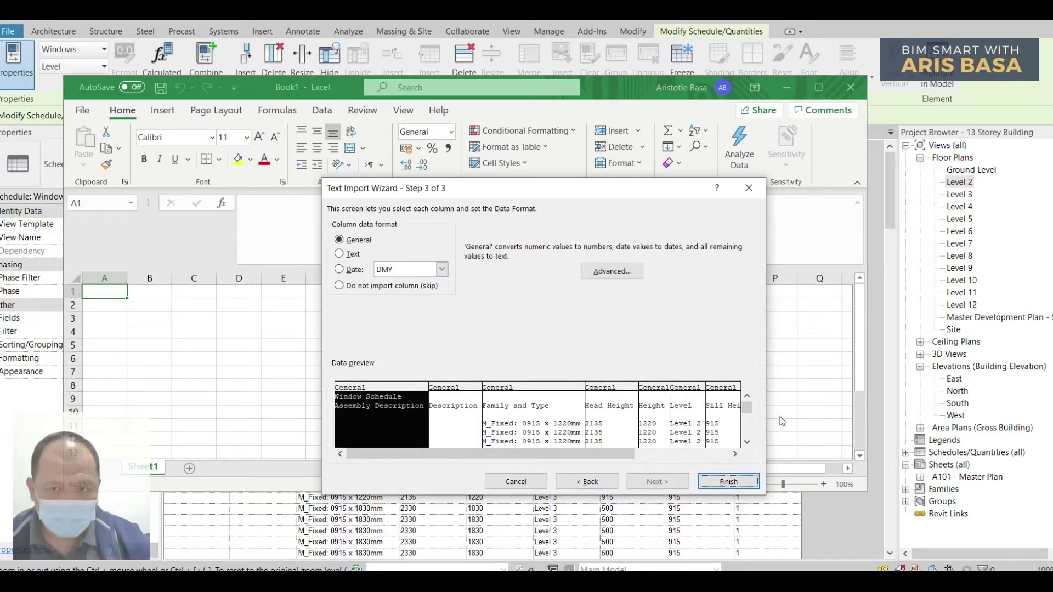
{"action": "left_click_drag", "start_coordinate": [746, 408], "coordinate": [746, 427]}
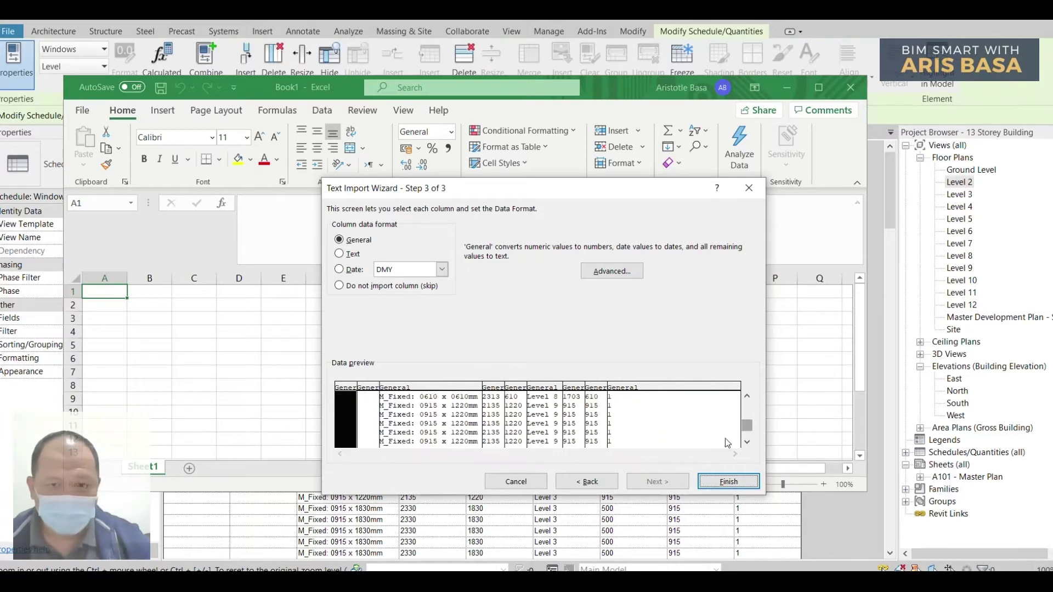
{"action": "left_click", "coordinate": [728, 483]}
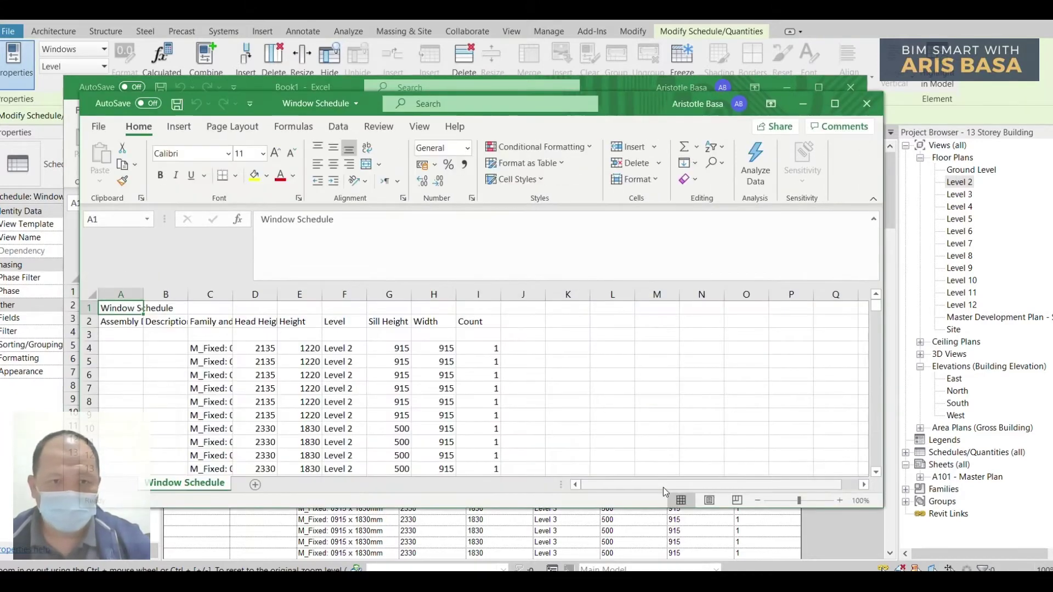
Maximize the imported workbook and widen columns B to F so the Family and Type names and headings show in full
{"action": "left_click", "coordinate": [835, 104]}
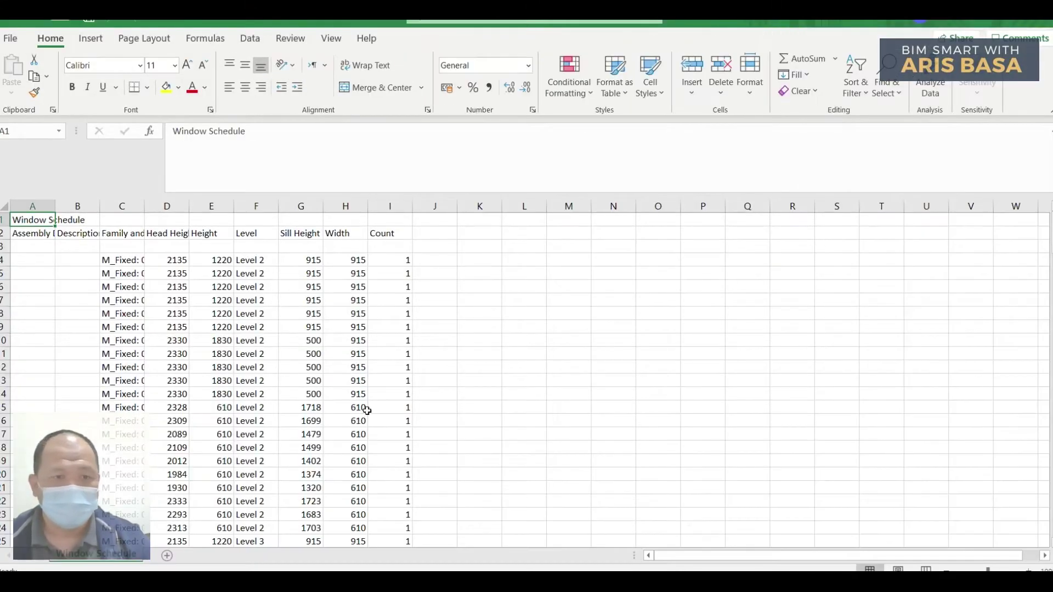
{"action": "left_click_drag", "start_coordinate": [90, 207], "coordinate": [275, 207]}
{"action": "left_click_drag", "start_coordinate": [358, 207], "coordinate": [504, 208]}
{"action": "scroll", "coordinate": [636, 273], "scroll_direction": "down", "scroll_amount": 4}
{"action": "scroll", "coordinate": [644, 277], "scroll_direction": "up", "scroll_amount": 4}
Select the Count values from I4 down to the last window row and total them with AutoSum
{"action": "left_click", "coordinate": [618, 262]}
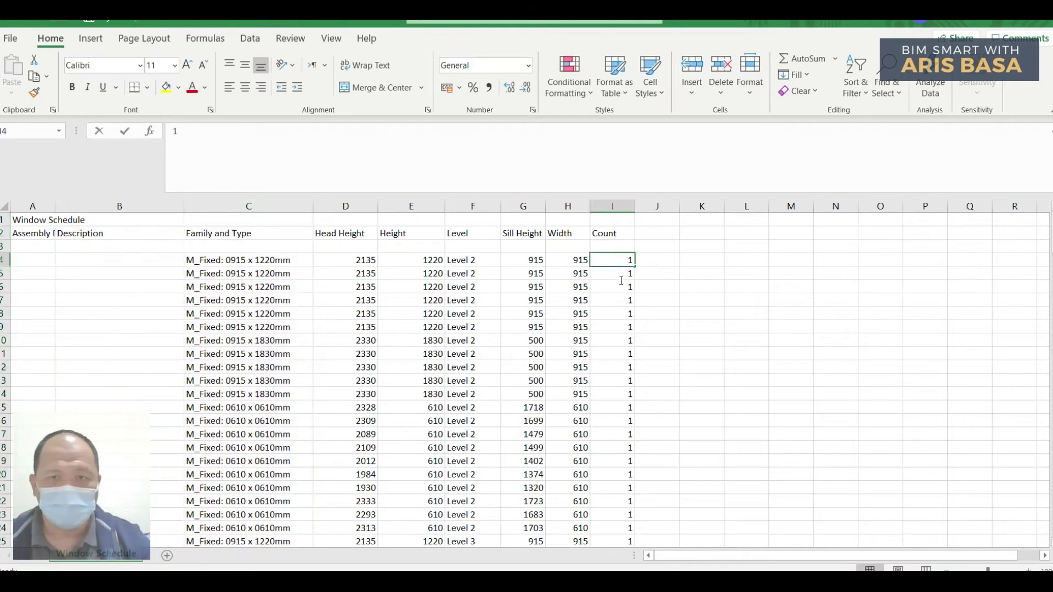
{"action": "left_click_drag", "start_coordinate": [625, 262], "coordinate": [624, 287]}
{"action": "left_click", "coordinate": [794, 74]}
{"action": "left_click", "coordinate": [806, 89]}
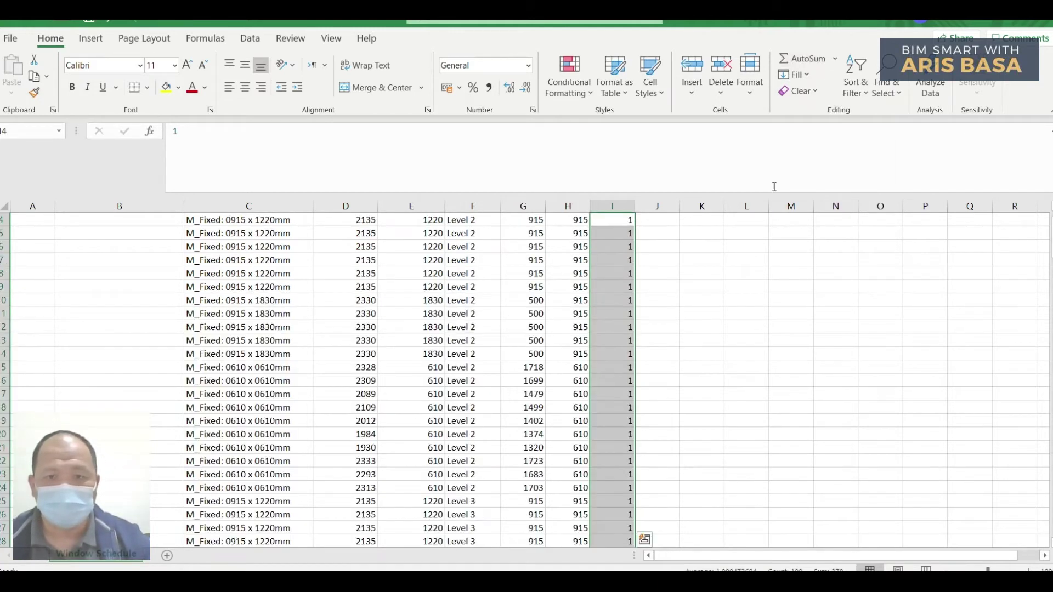
Check the AutoSum total beneath the last window row in the Count column
{"action": "scroll", "coordinate": [738, 426], "scroll_direction": "down", "scroll_amount": 20}
{"action": "scroll", "coordinate": [892, 428], "scroll_direction": "down", "scroll_amount": 20}
{"action": "scroll", "coordinate": [898, 445], "scroll_direction": "up", "scroll_amount": 3}
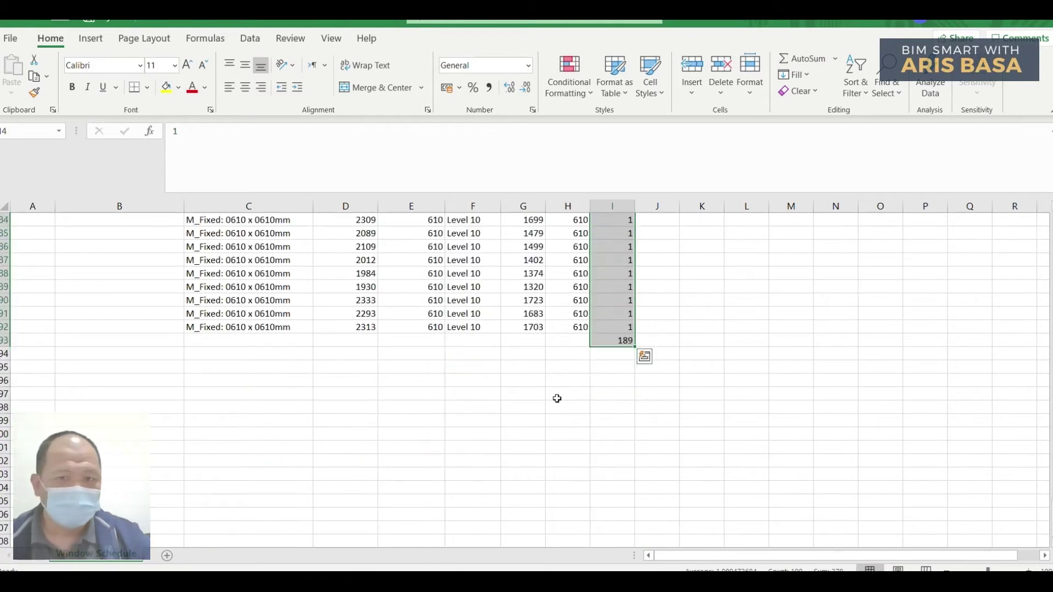
{"action": "left_click", "coordinate": [613, 391]}
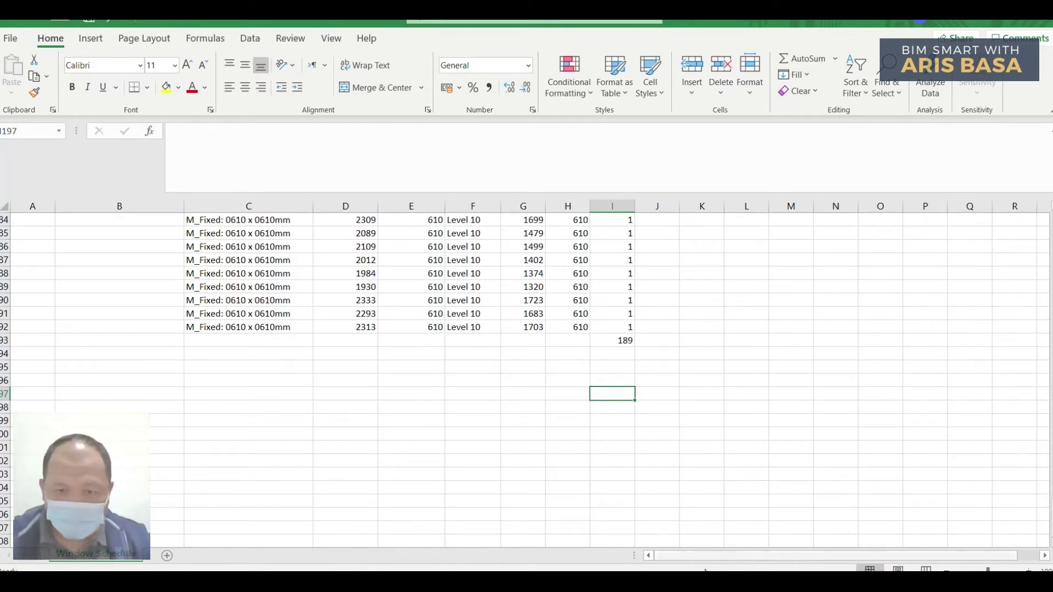
Switch to Revit, open the 3D view and orbit the building to inspect its back and left faces
{"action": "left_click", "coordinate": [658, 581]}
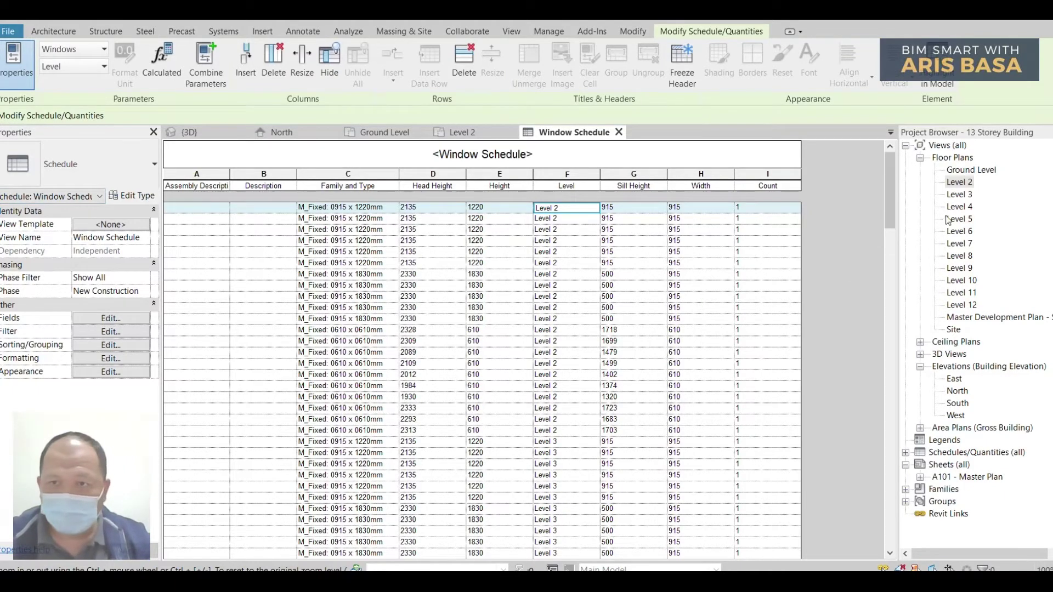
{"action": "left_click", "coordinate": [209, 132]}
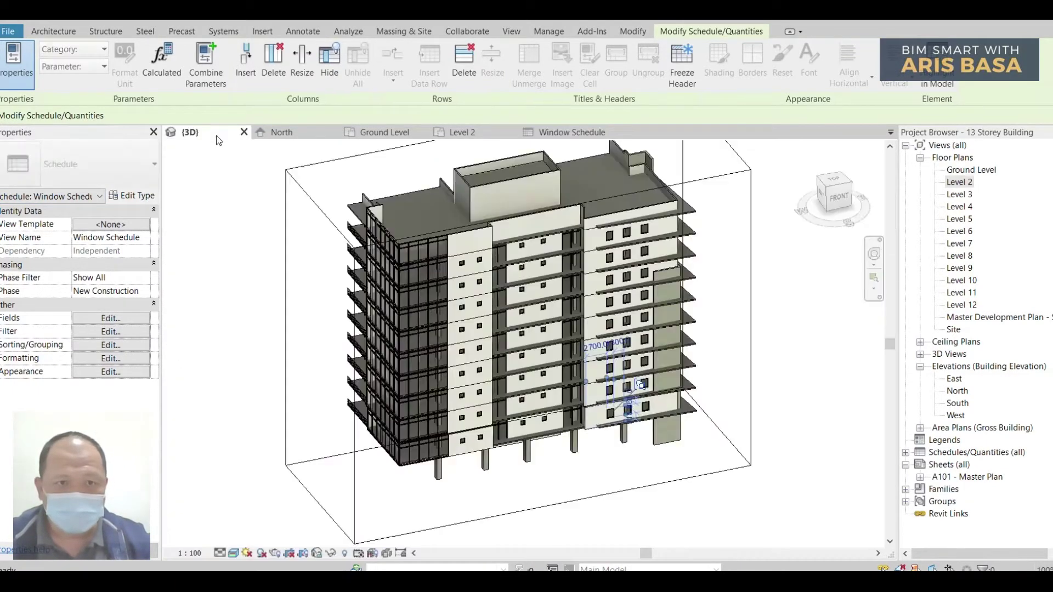
{"action": "middle_click_drag", "start_coordinate": [482, 436], "coordinate": [442, 373], "text": "shift"}
{"action": "left_click", "coordinate": [692, 474]}
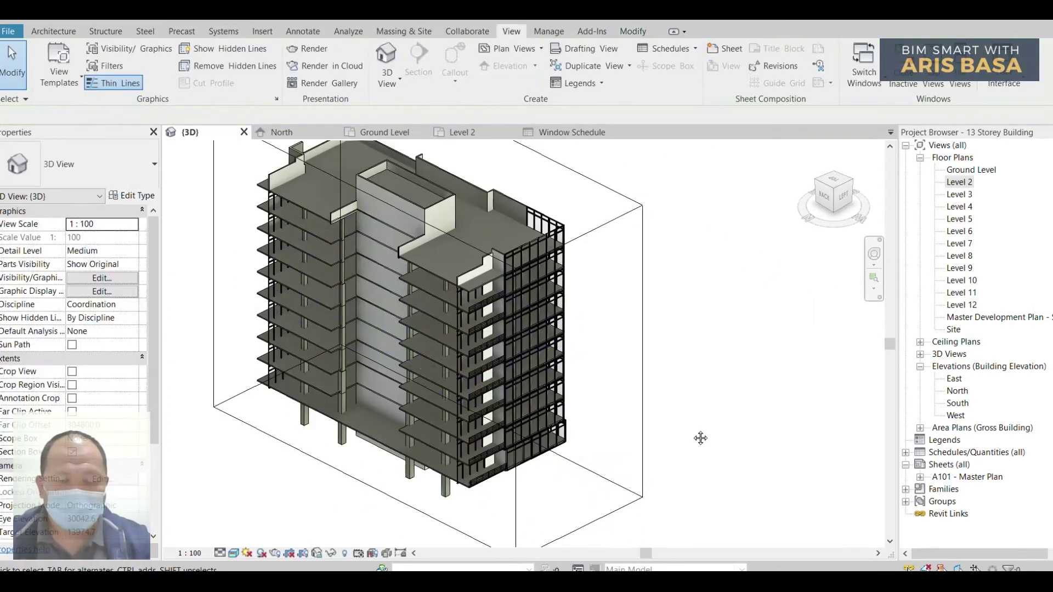
{"action": "scroll", "coordinate": [693, 430], "scroll_direction": "up", "scroll_amount": 5}
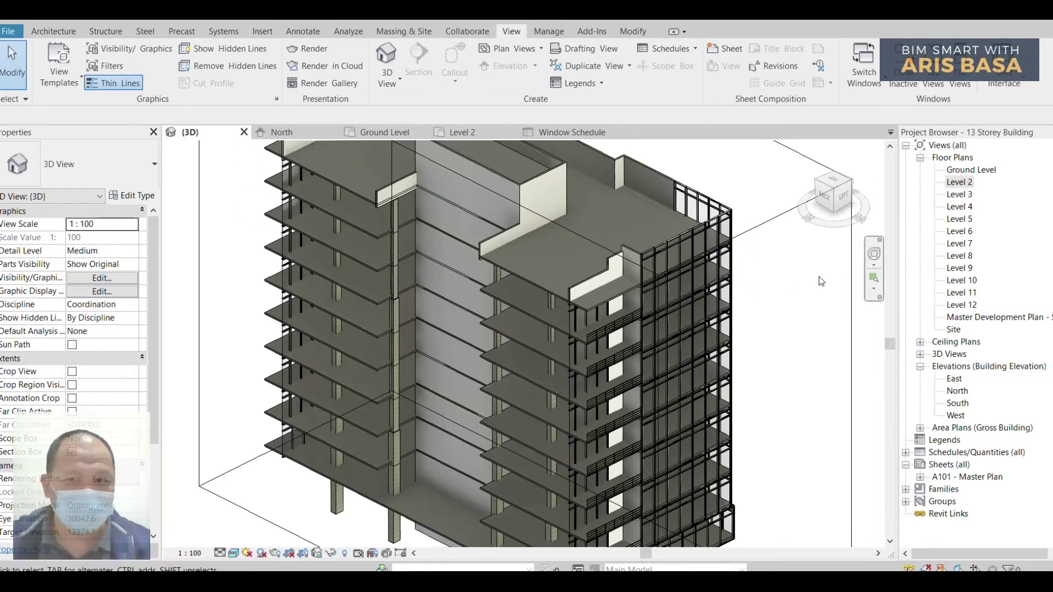
{"action": "scroll", "coordinate": [702, 356], "scroll_direction": "down", "scroll_amount": 3}
{"action": "middle_click_drag", "start_coordinate": [726, 391], "coordinate": [681, 366]}
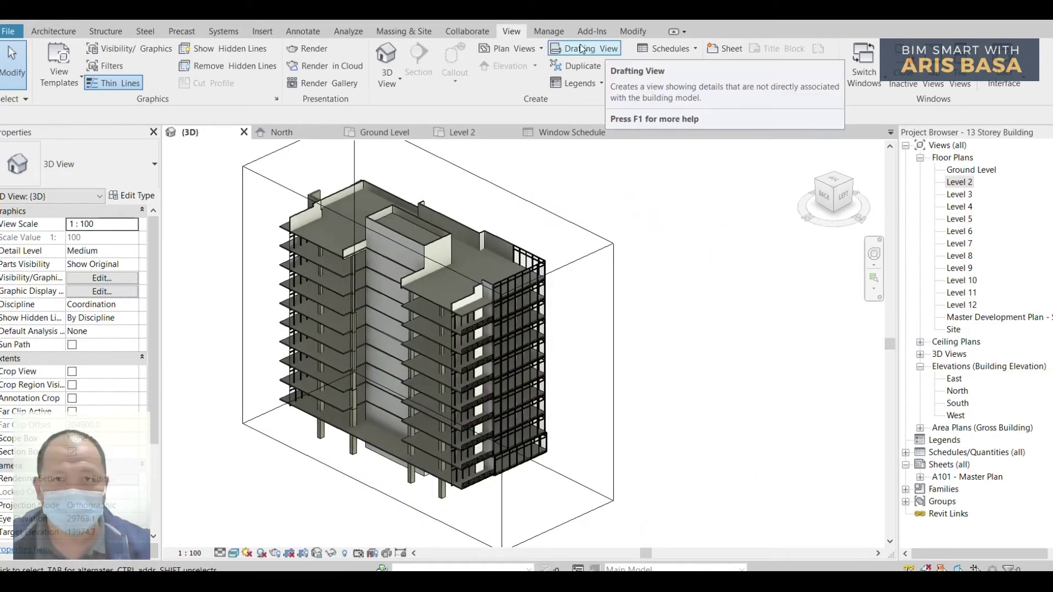
Start a new schedule of building components for the Structural Columns category, with the category list filtered to Structure instead of Architecture
{"action": "left_click", "coordinate": [695, 50]}
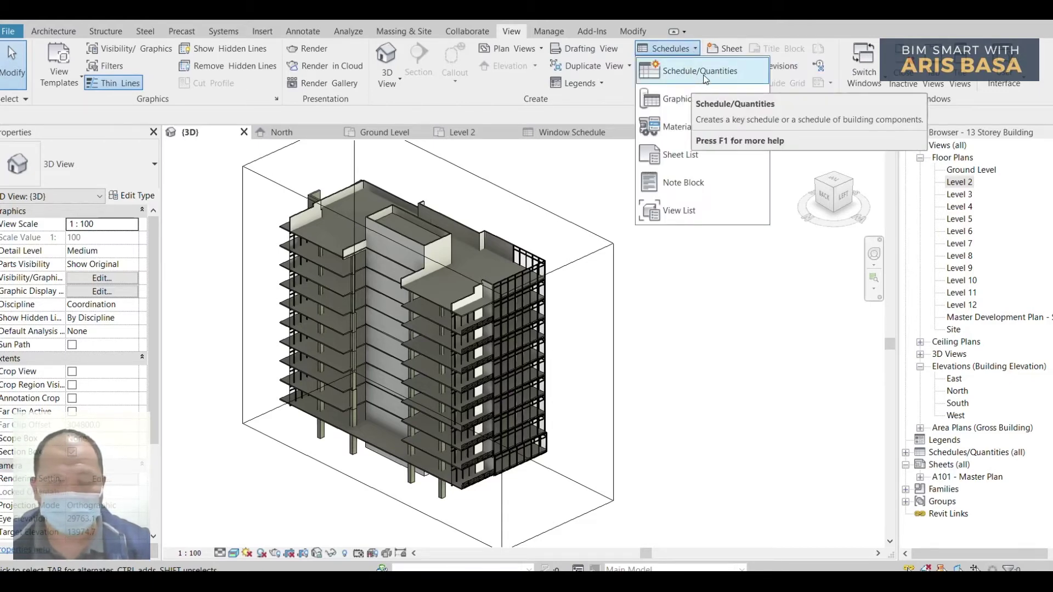
{"action": "left_click", "coordinate": [705, 80]}
{"action": "left_click", "coordinate": [465, 203]}
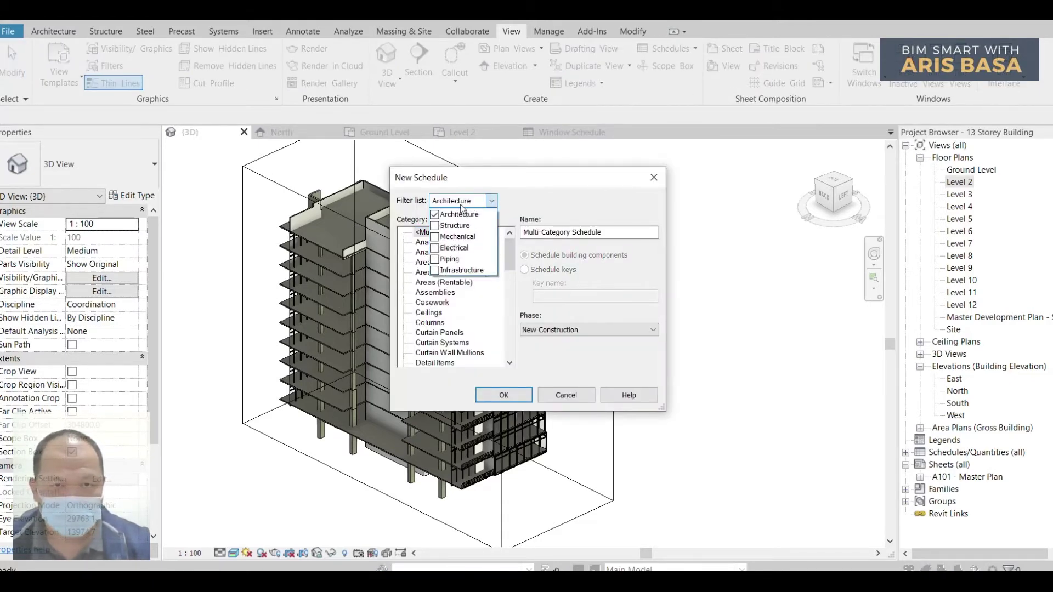
{"action": "left_click", "coordinate": [434, 214]}
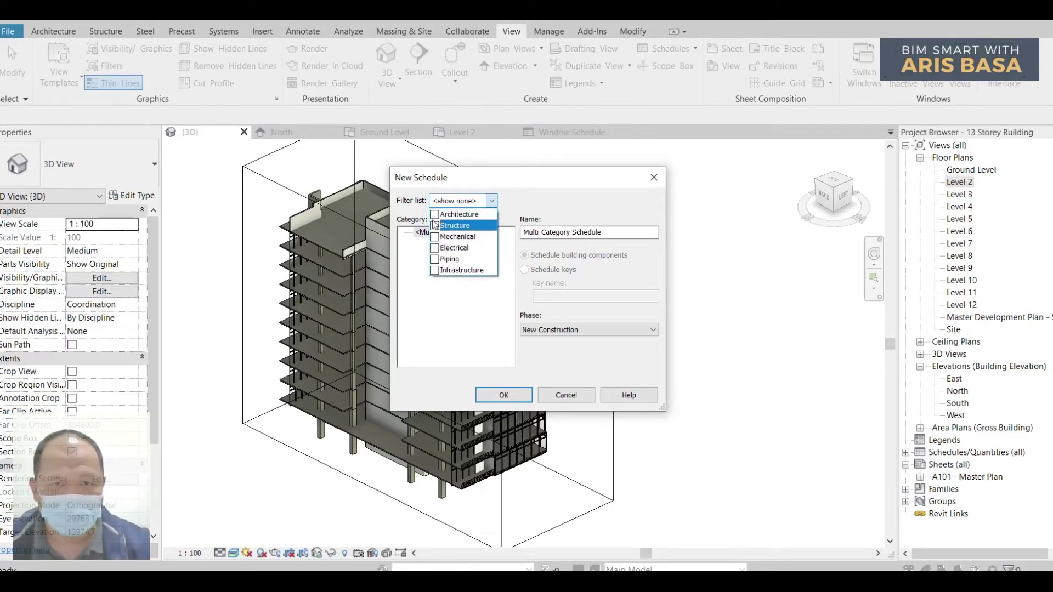
{"action": "left_click", "coordinate": [434, 226]}
{"action": "left_click", "coordinate": [528, 222]}
{"action": "left_click_drag", "start_coordinate": [509, 249], "coordinate": [508, 311]}
{"action": "left_click", "coordinate": [475, 273]}
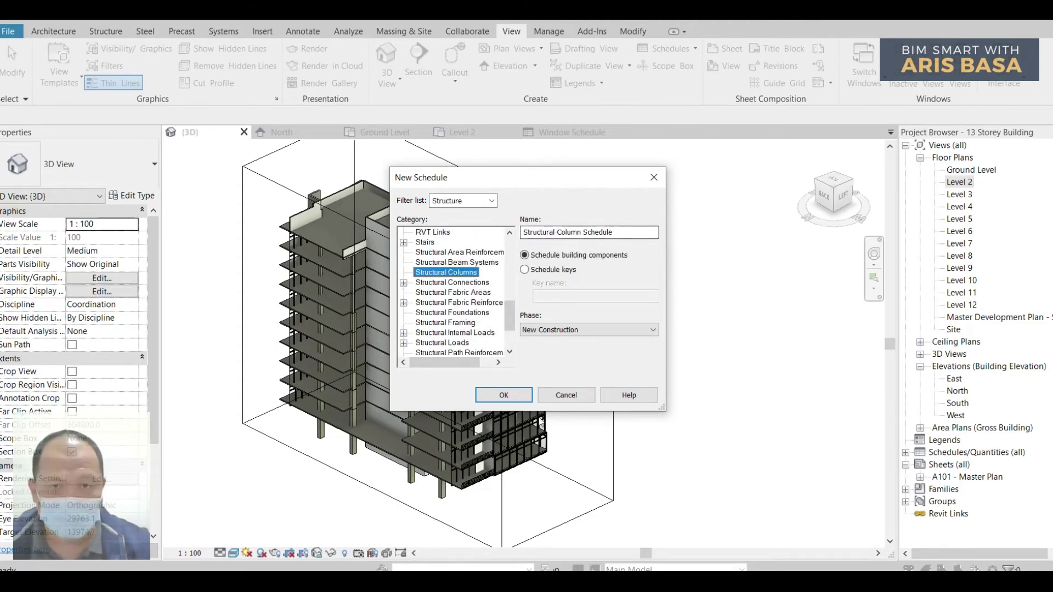
{"action": "left_click", "coordinate": [511, 395]}
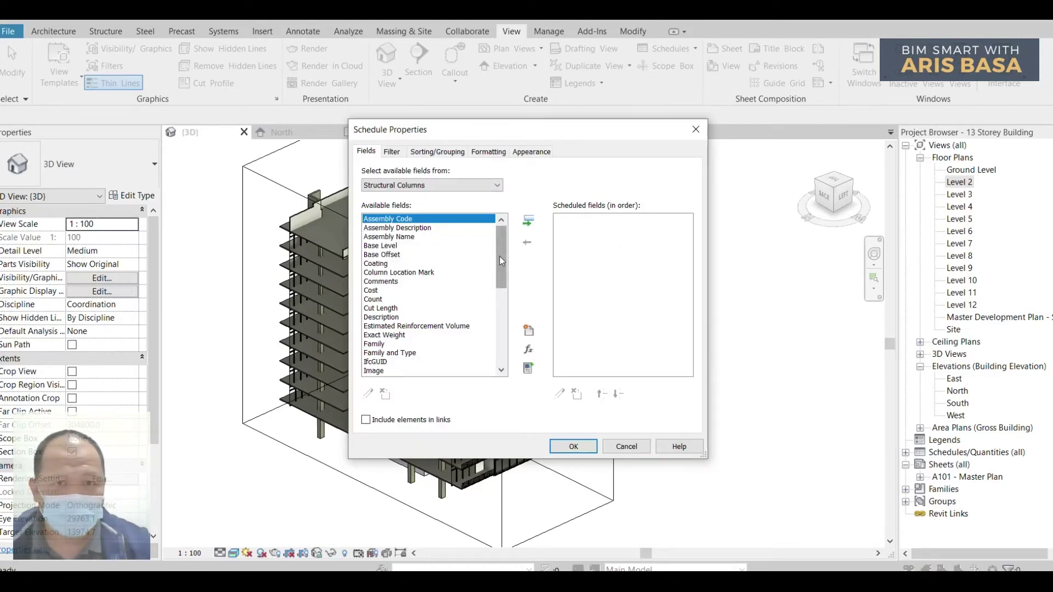
Add the Assembly Description, Base Level, Count and Description fields to the structural column schedule
{"action": "left_click", "coordinate": [408, 228]}
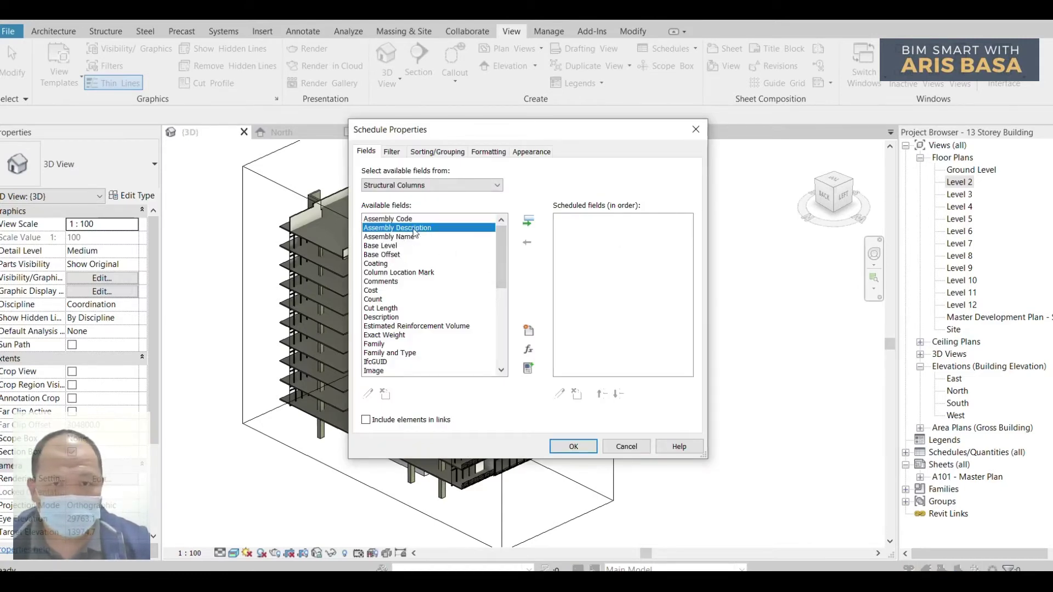
{"action": "left_click", "coordinate": [527, 221]}
{"action": "left_click", "coordinate": [393, 236]}
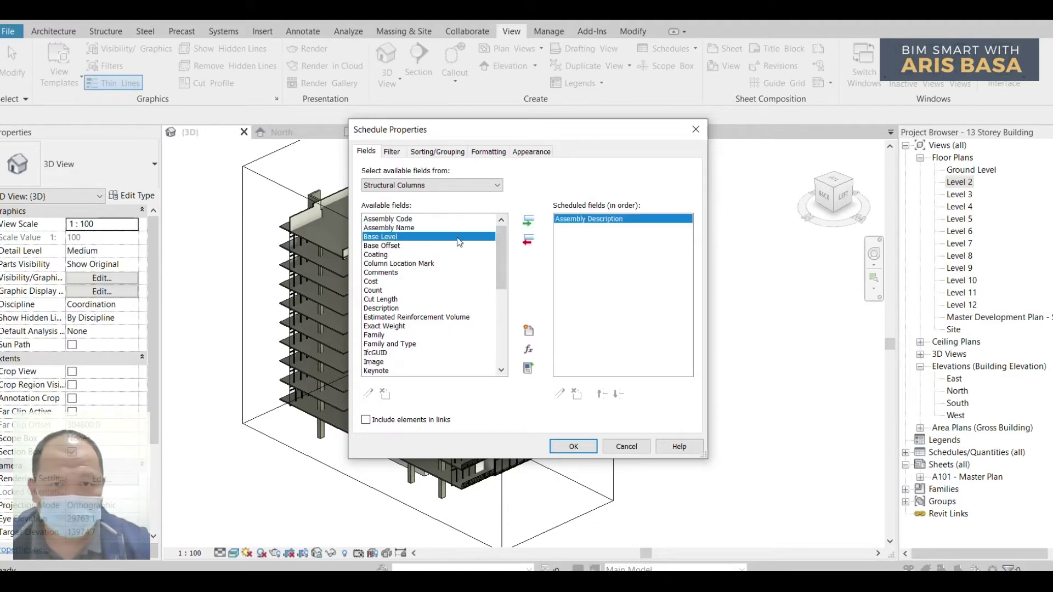
{"action": "left_click", "coordinate": [528, 222]}
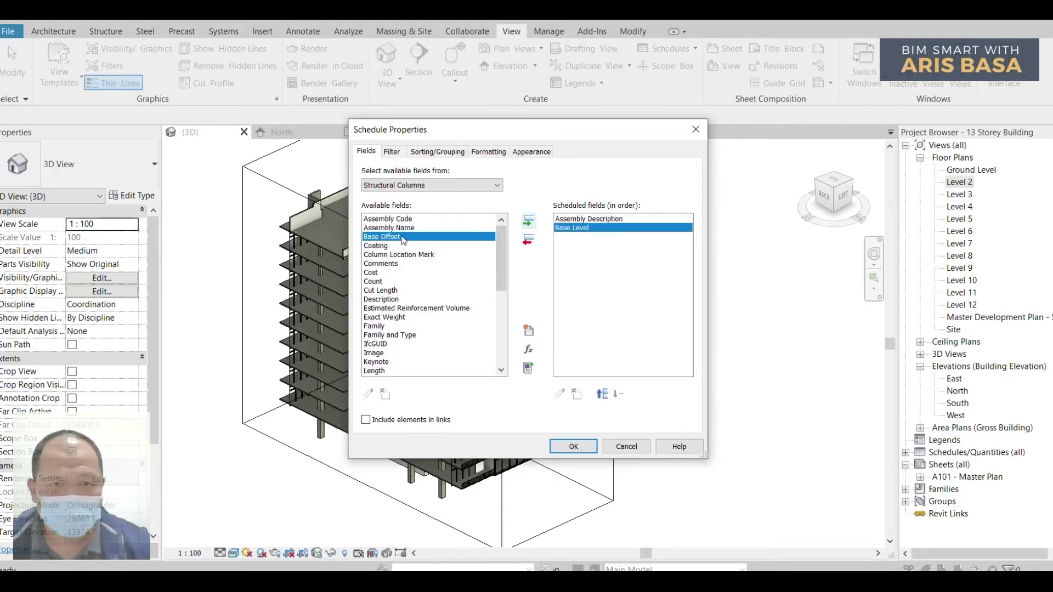
{"action": "left_click", "coordinate": [372, 281]}
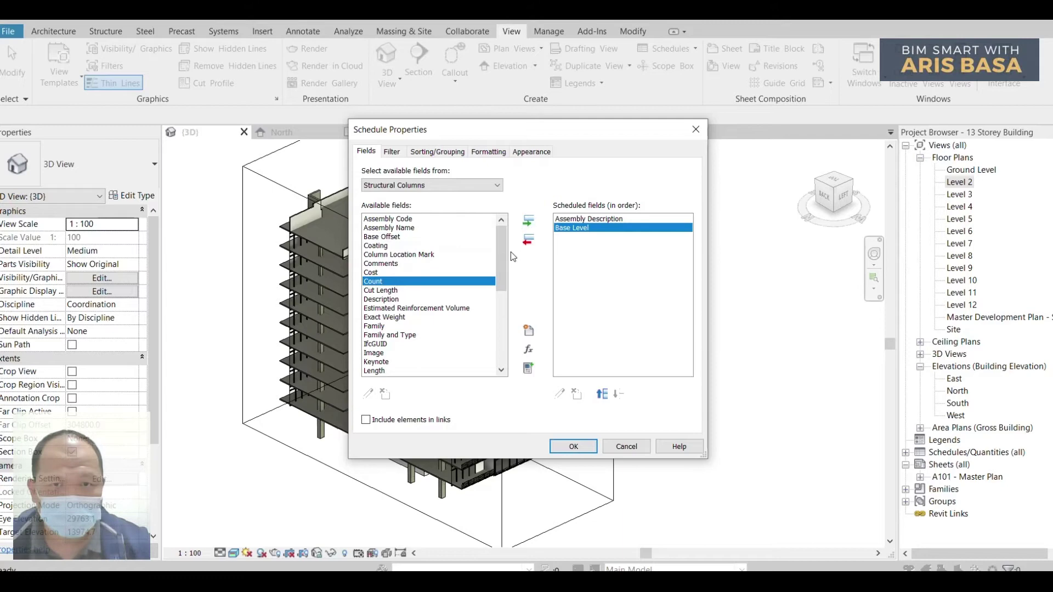
{"action": "left_click", "coordinate": [528, 222]}
{"action": "left_click", "coordinate": [384, 290]}
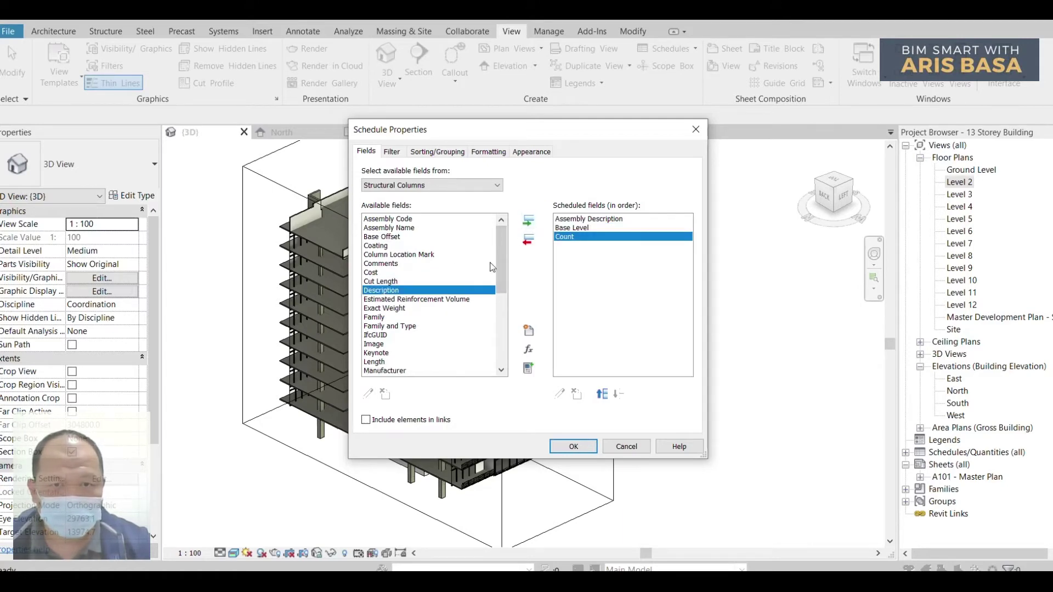
{"action": "left_click", "coordinate": [527, 221]}
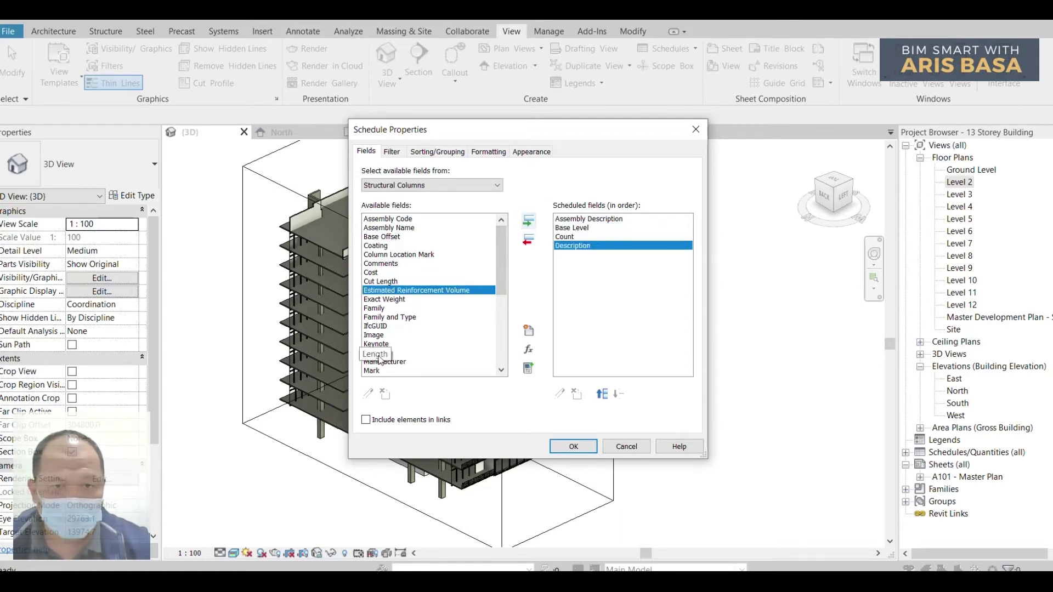
Add the Length and Mark fields to the scheduled fields
{"action": "left_click", "coordinate": [378, 353]}
{"action": "left_click_drag", "start_coordinate": [505, 277], "coordinate": [503, 311]}
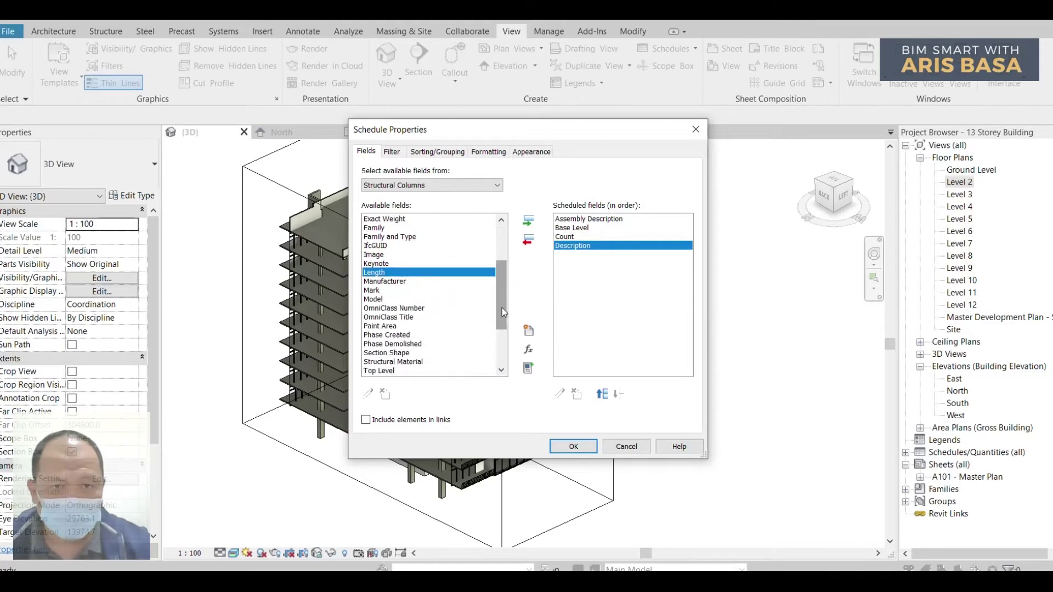
{"action": "left_click", "coordinate": [528, 221]}
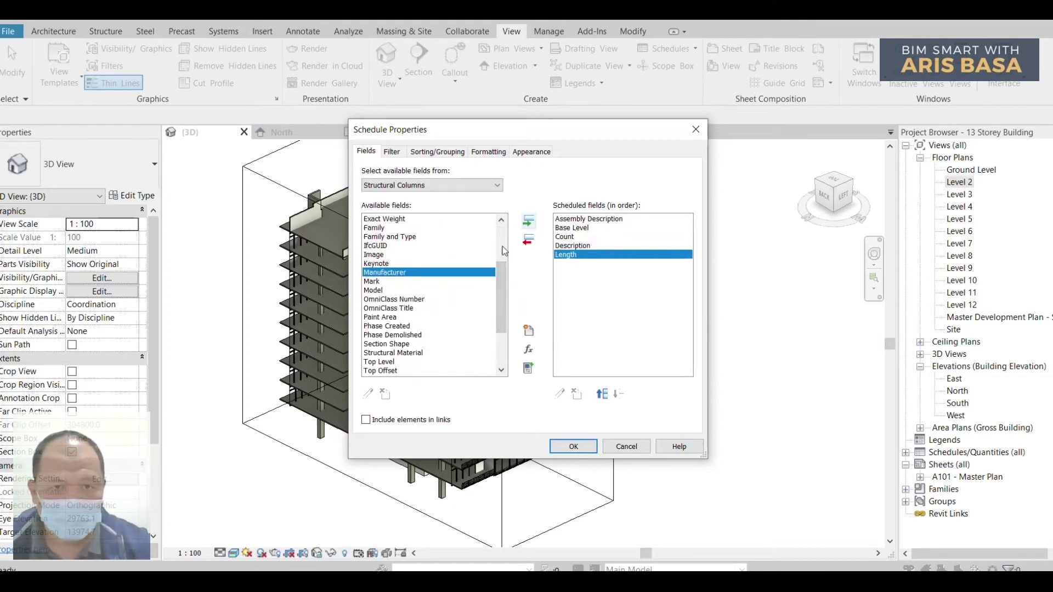
{"action": "left_click", "coordinate": [378, 282]}
{"action": "left_click", "coordinate": [528, 221]}
Add the Volume, Weight and Top Level fields to the end of the scheduled fields
{"action": "left_click_drag", "start_coordinate": [500, 320], "coordinate": [502, 355]}
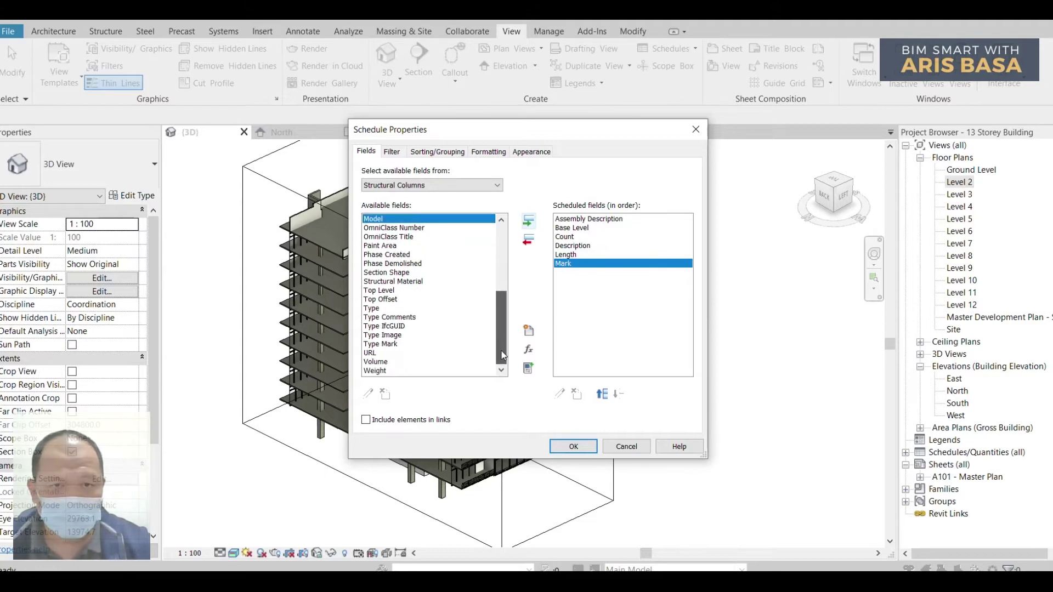
{"action": "left_click", "coordinate": [378, 362]}
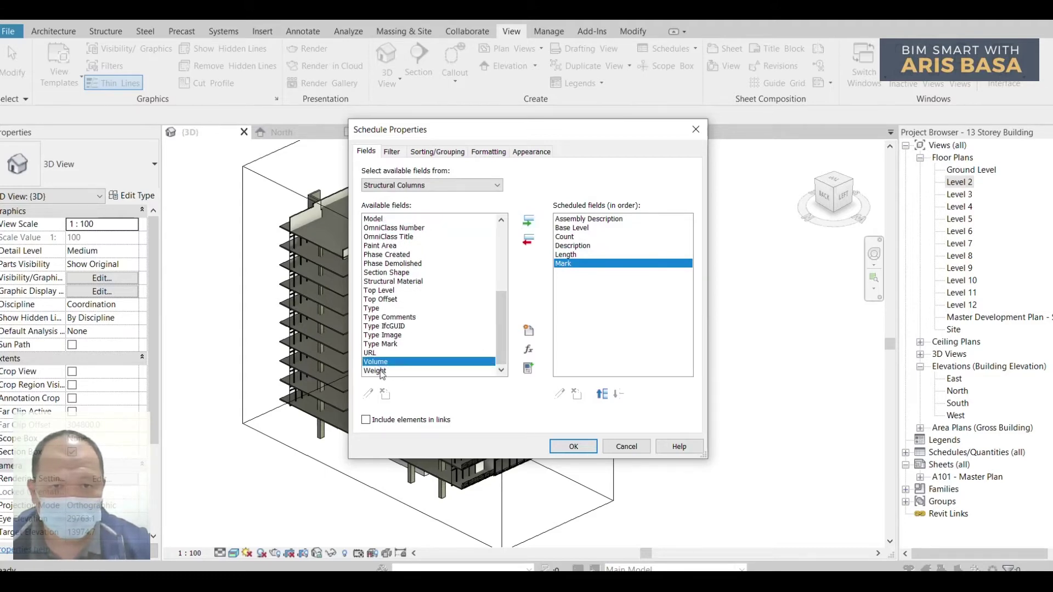
{"action": "left_click", "coordinate": [382, 371], "text": "shift"}
{"action": "left_click", "coordinate": [528, 221]}
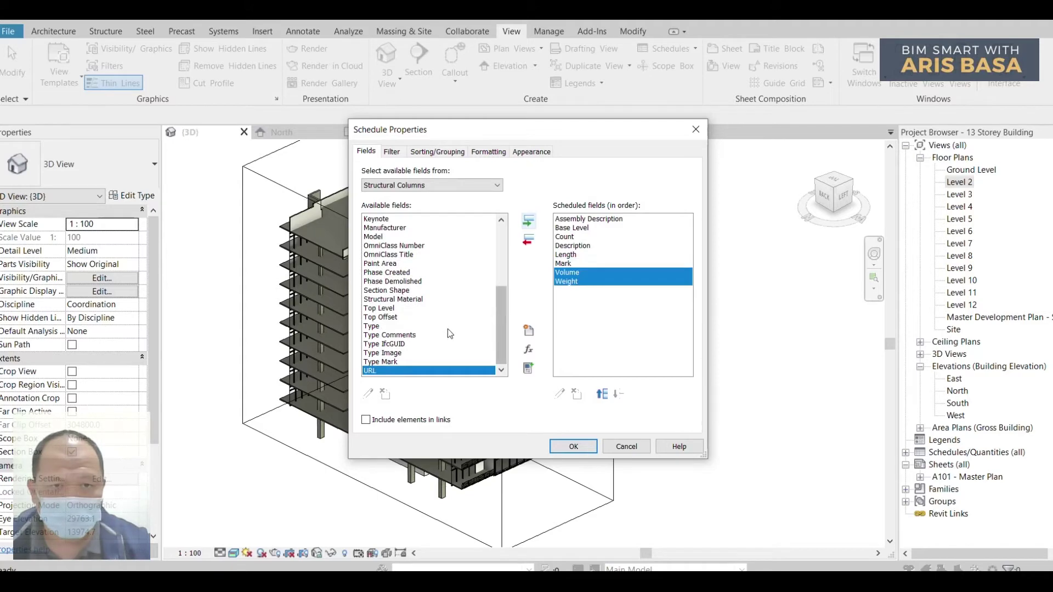
{"action": "left_click", "coordinate": [383, 308]}
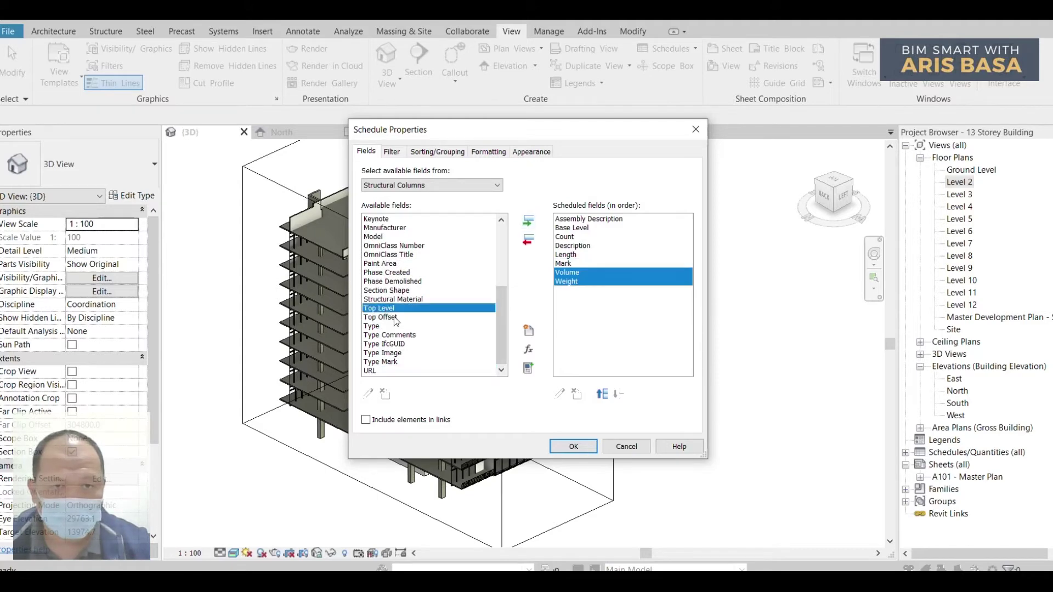
{"action": "left_click", "coordinate": [530, 220]}
{"action": "left_click_drag", "start_coordinate": [505, 315], "coordinate": [512, 251]}
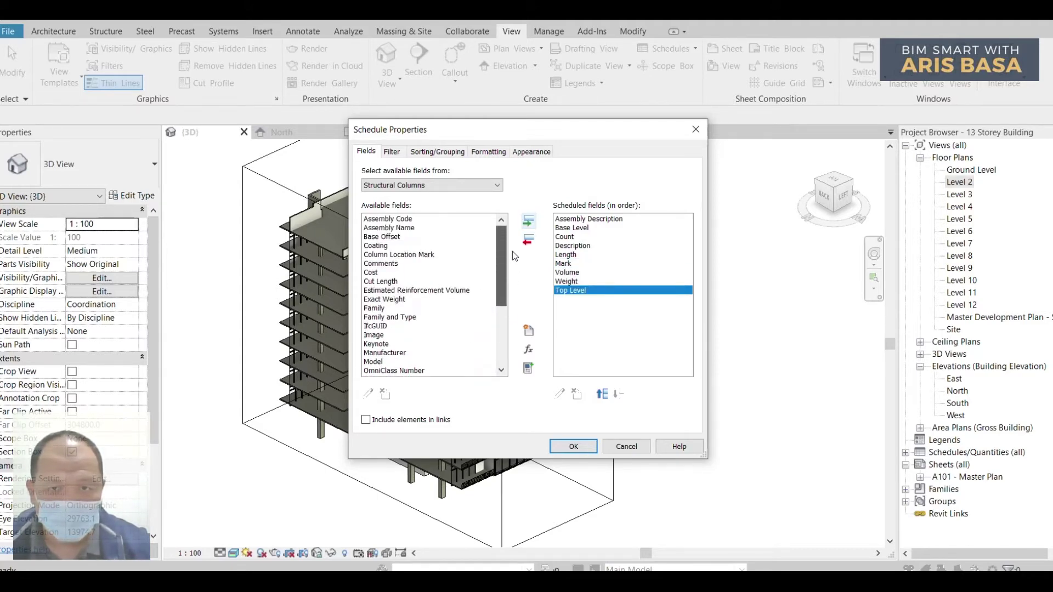
Reorder the scheduled fields so that Base Level comes between Description and Length
{"action": "left_click", "coordinate": [574, 228]}
{"action": "left_click", "coordinate": [580, 291]}
{"action": "left_click", "coordinate": [581, 229]}
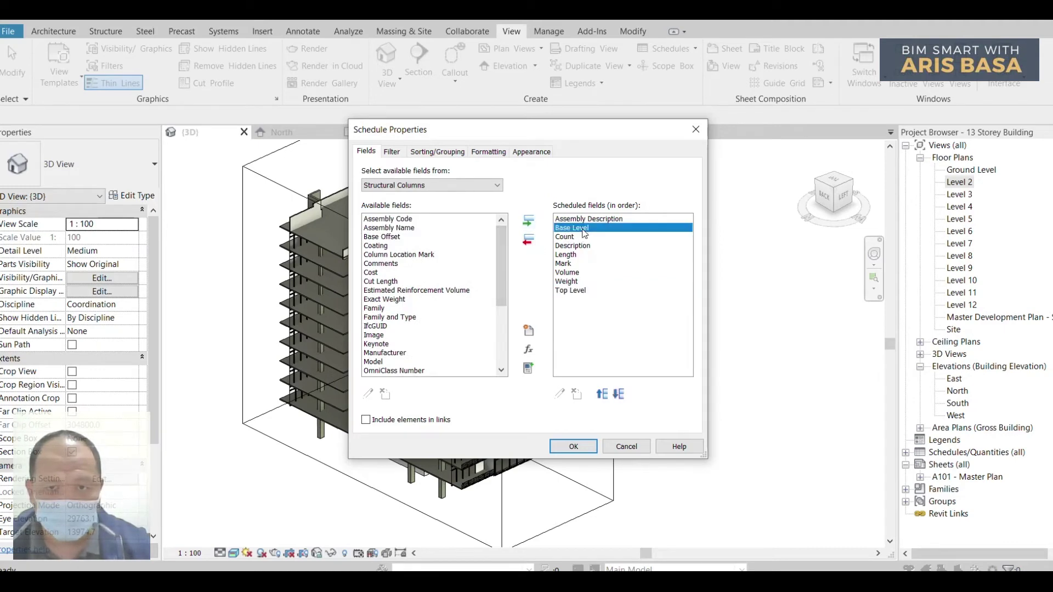
{"action": "left_click", "coordinate": [603, 393]}
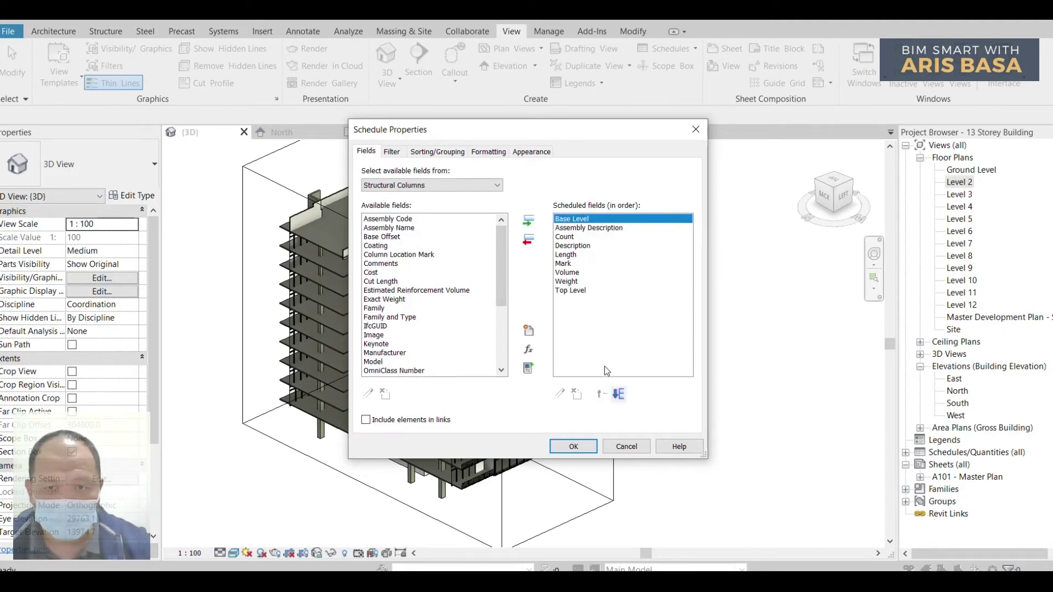
{"action": "left_click", "coordinate": [617, 395]}
{"action": "left_click", "coordinate": [618, 395]}
{"action": "left_click", "coordinate": [617, 395]}
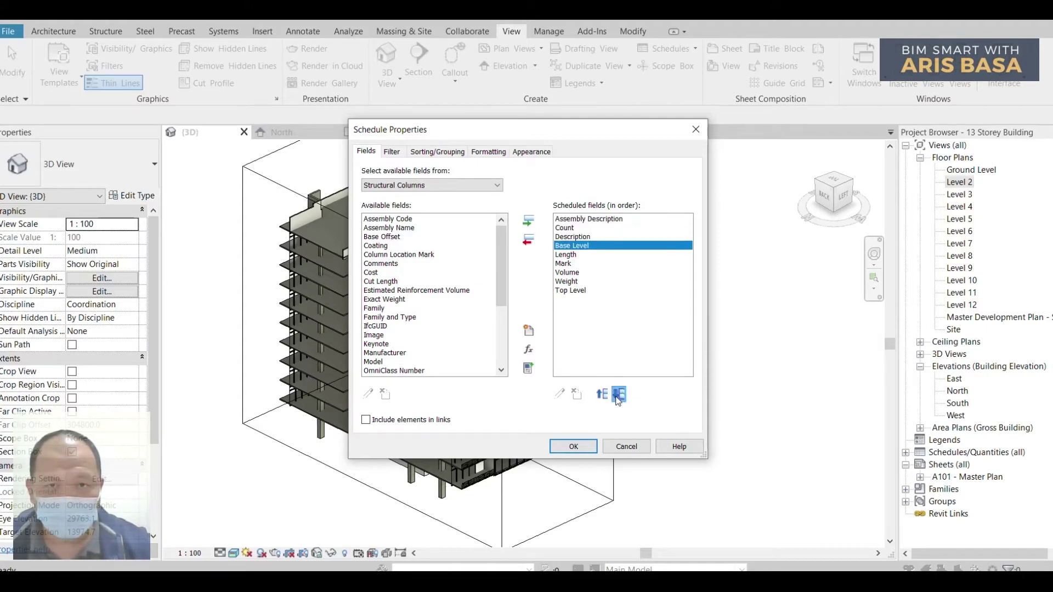
Move the Top Level field up to directly below Base Level
{"action": "left_click", "coordinate": [580, 291]}
{"action": "left_click", "coordinate": [602, 395]}
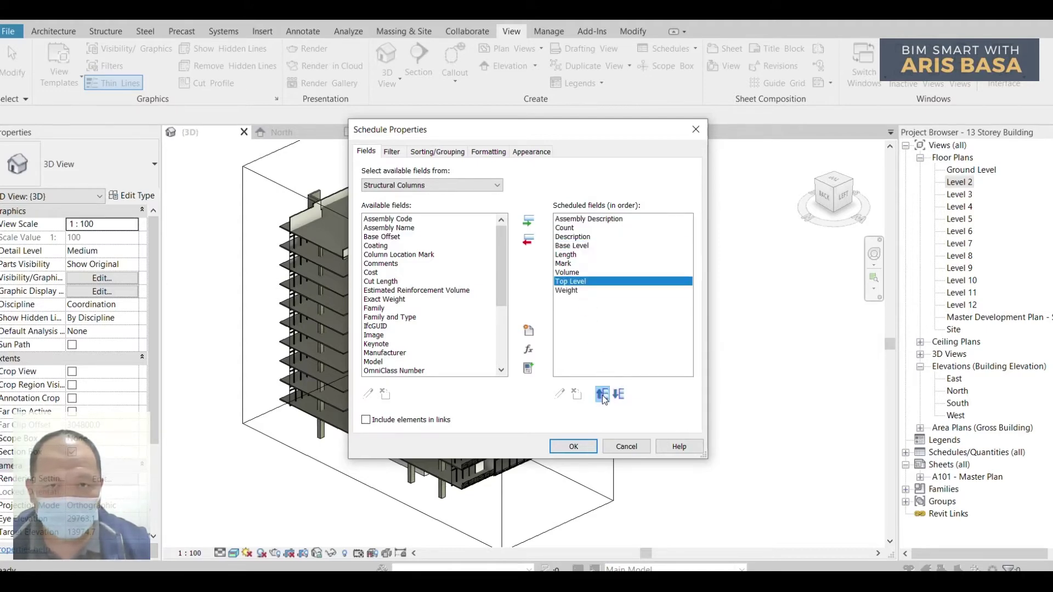
{"action": "left_click", "coordinate": [602, 395]}
{"action": "left_click", "coordinate": [602, 394]}
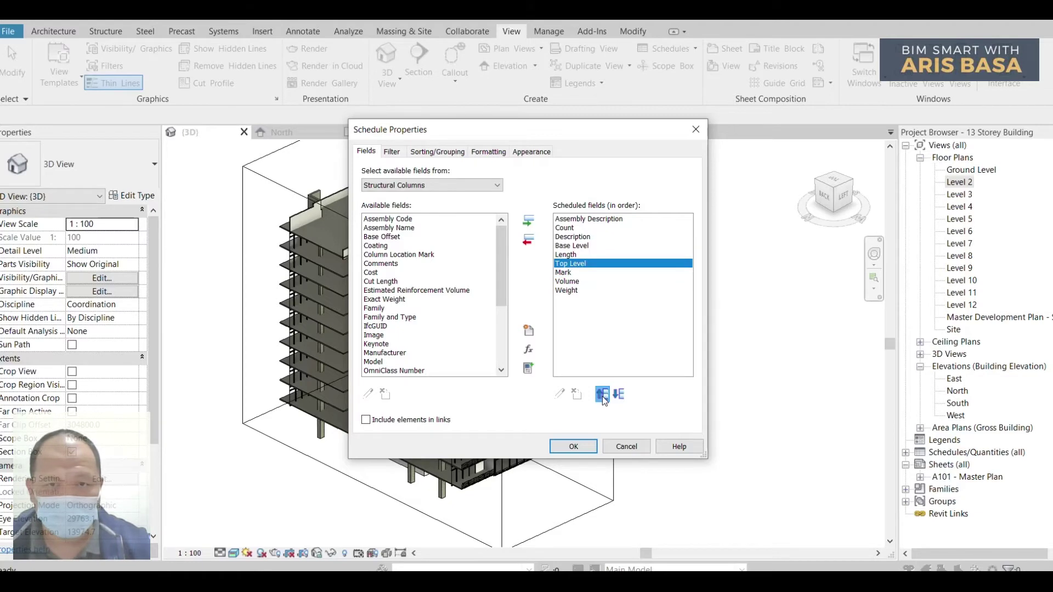
{"action": "left_click", "coordinate": [602, 395]}
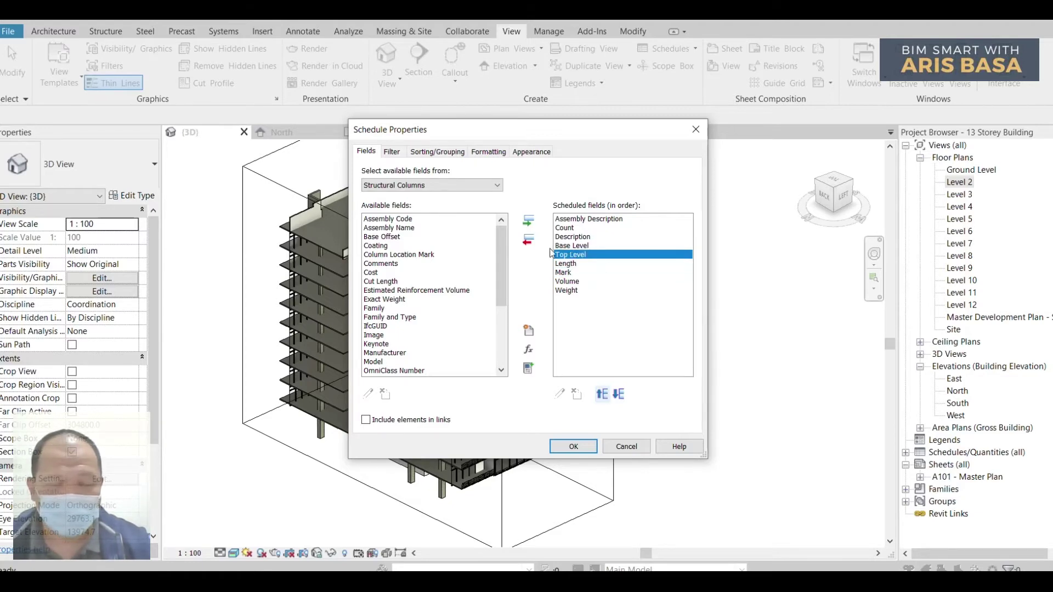
Generate the structural column schedule from the chosen fields and look through its rows
{"action": "left_click_drag", "start_coordinate": [577, 129], "coordinate": [561, 117]}
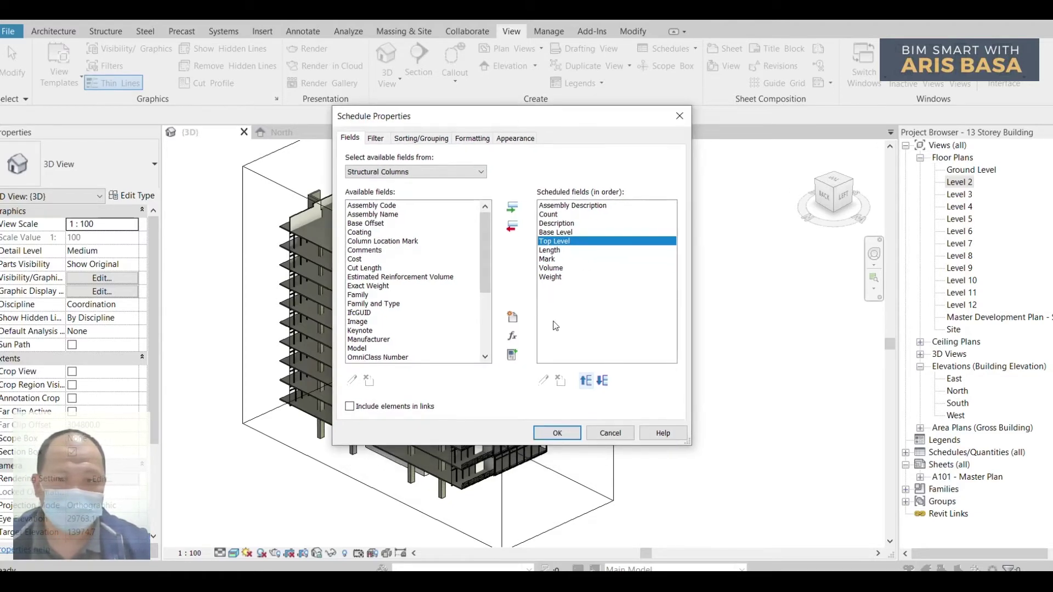
{"action": "left_click", "coordinate": [564, 438]}
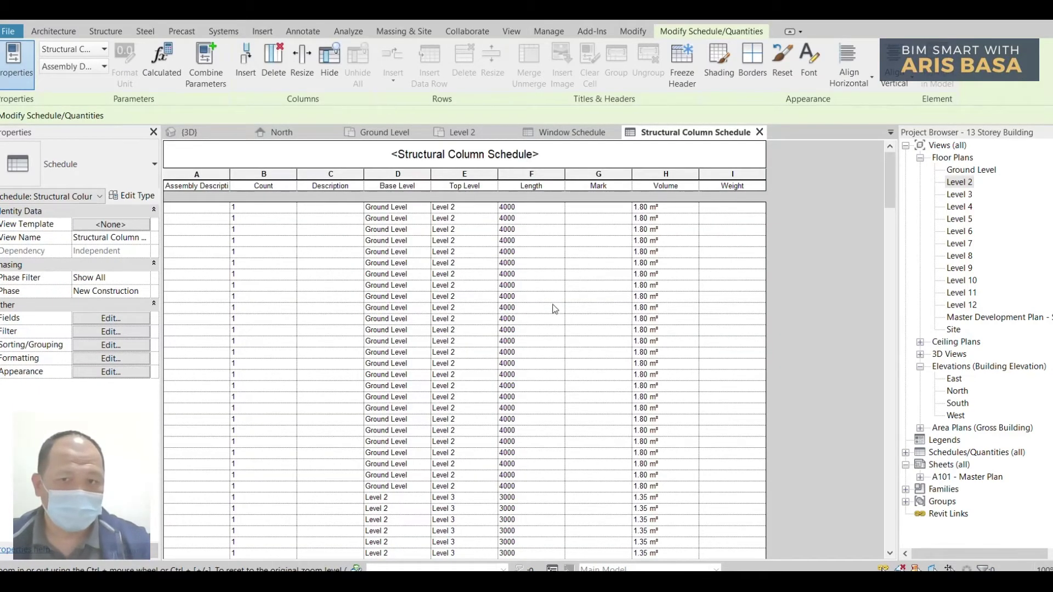
{"action": "scroll", "coordinate": [558, 318], "scroll_direction": "down", "scroll_amount": 5}
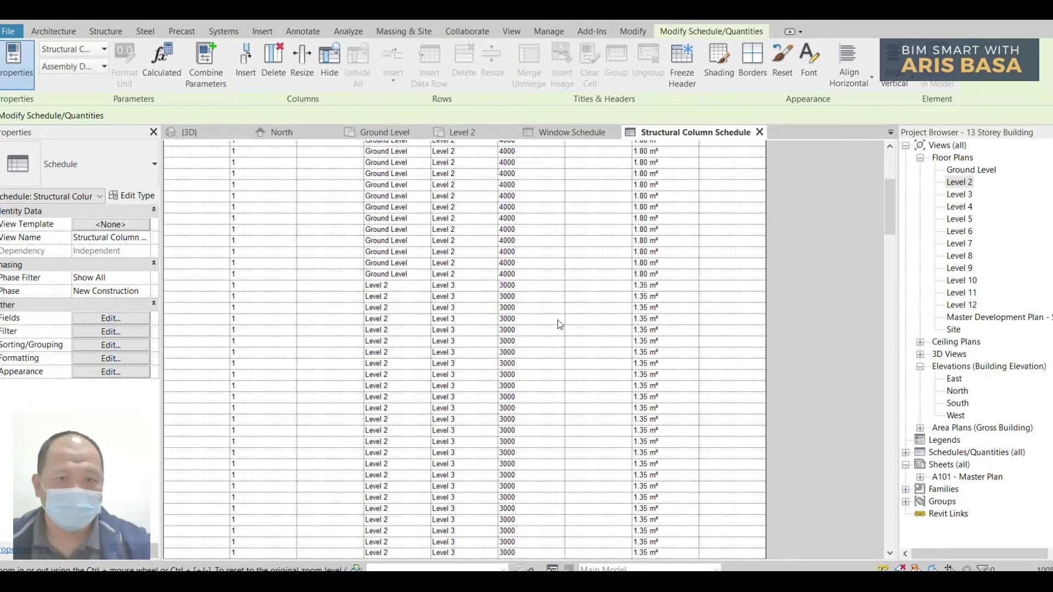
{"action": "scroll", "coordinate": [562, 356], "scroll_direction": "up", "scroll_amount": 5}
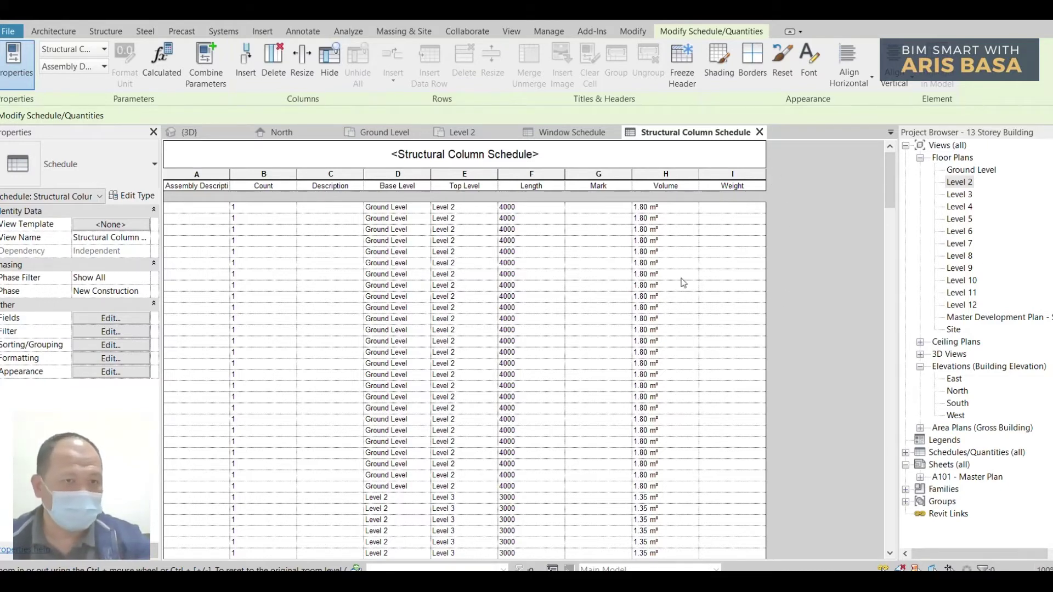
Open the structural column schedule's field settings and add Comments to the end of the scheduled fields
{"action": "left_click", "coordinate": [120, 319]}
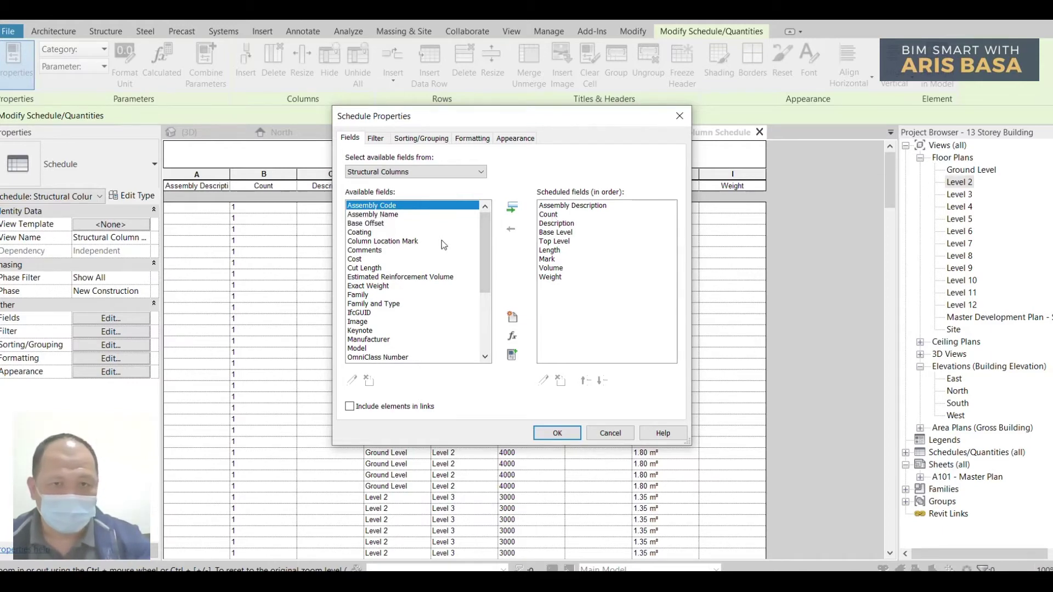
{"action": "left_click", "coordinate": [366, 251]}
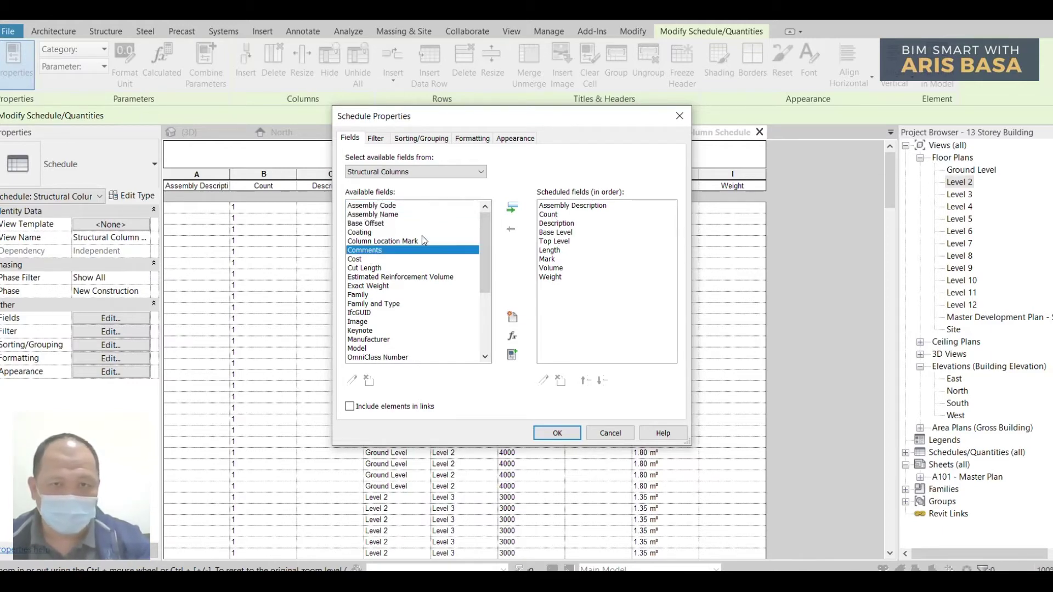
{"action": "left_click", "coordinate": [511, 208]}
Move the Count field down to between Weight and Comments, and apply the field changes to the schedule
{"action": "left_click", "coordinate": [553, 215]}
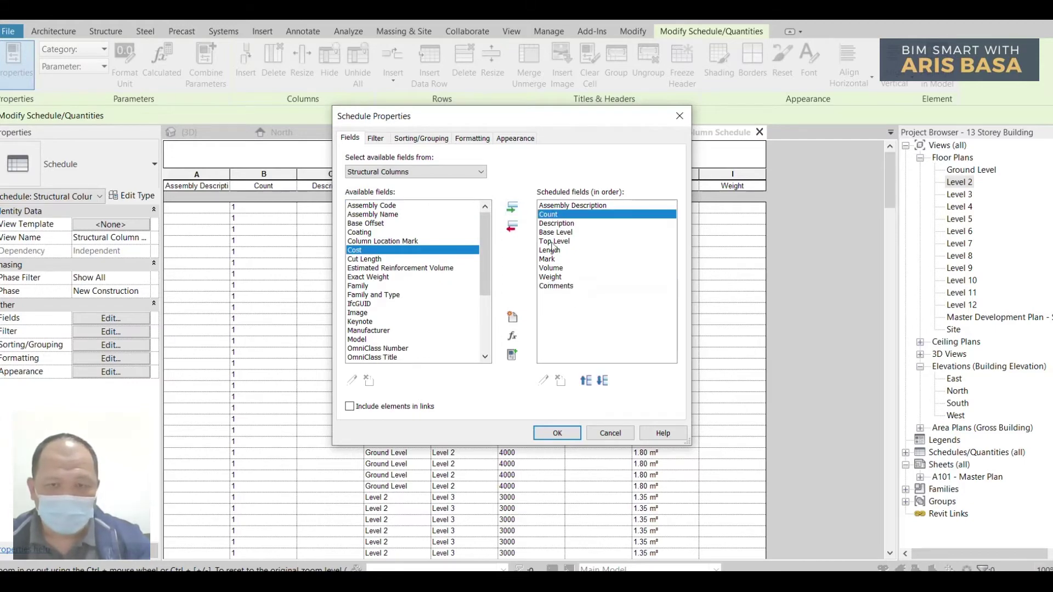
{"action": "left_click", "coordinate": [601, 382]}
{"action": "left_click", "coordinate": [601, 382]}
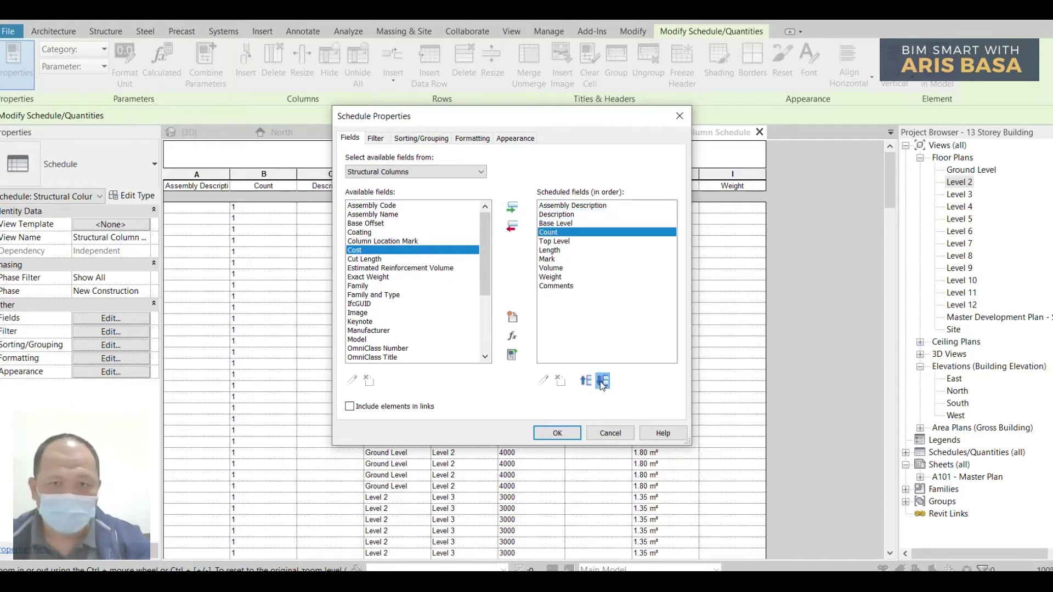
{"action": "left_click", "coordinate": [601, 382]}
{"action": "left_click", "coordinate": [602, 384]}
{"action": "left_click", "coordinate": [602, 384]}
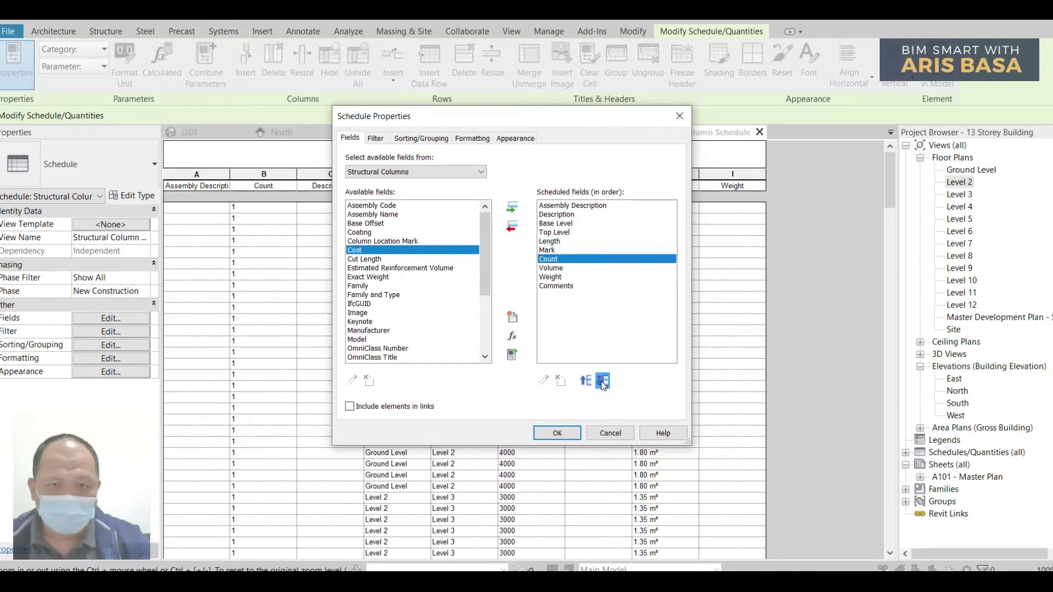
{"action": "left_click", "coordinate": [602, 383]}
{"action": "left_click", "coordinate": [602, 382]}
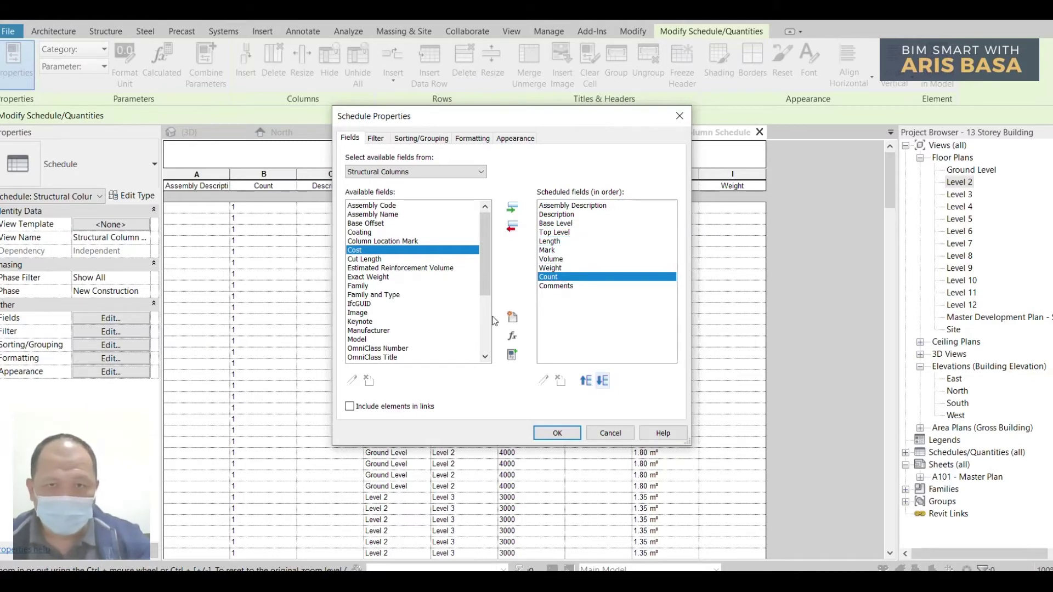
{"action": "left_click_drag", "start_coordinate": [483, 278], "coordinate": [497, 325]}
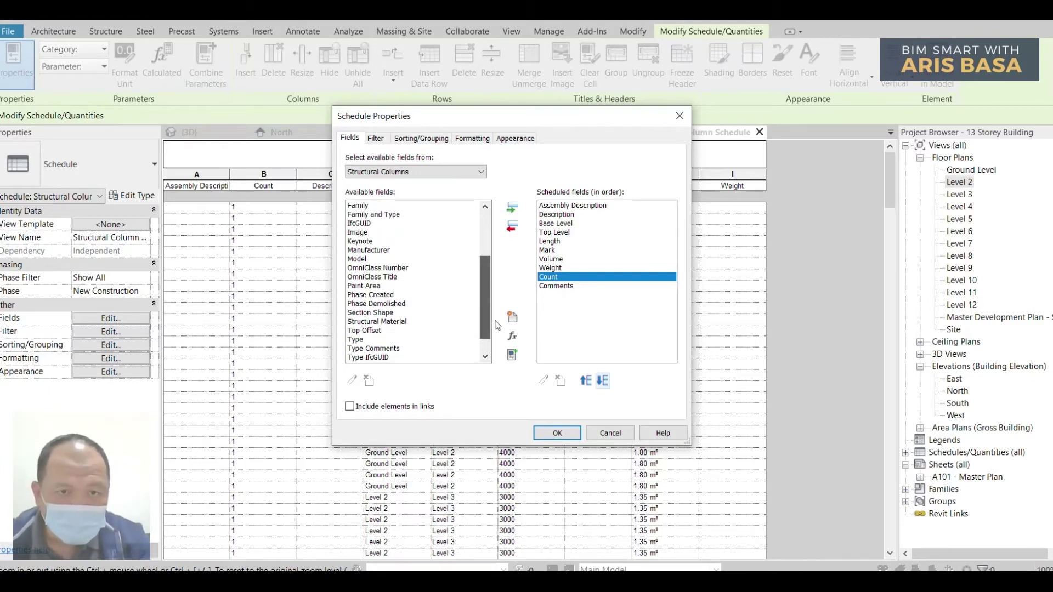
{"action": "mouse_move", "coordinate": [497, 325]}
{"action": "left_mouse_down"}
{"action": "mouse_move", "coordinate": [497, 300]}
{"action": "mouse_move", "coordinate": [497, 339]}
{"action": "left_mouse_up"}
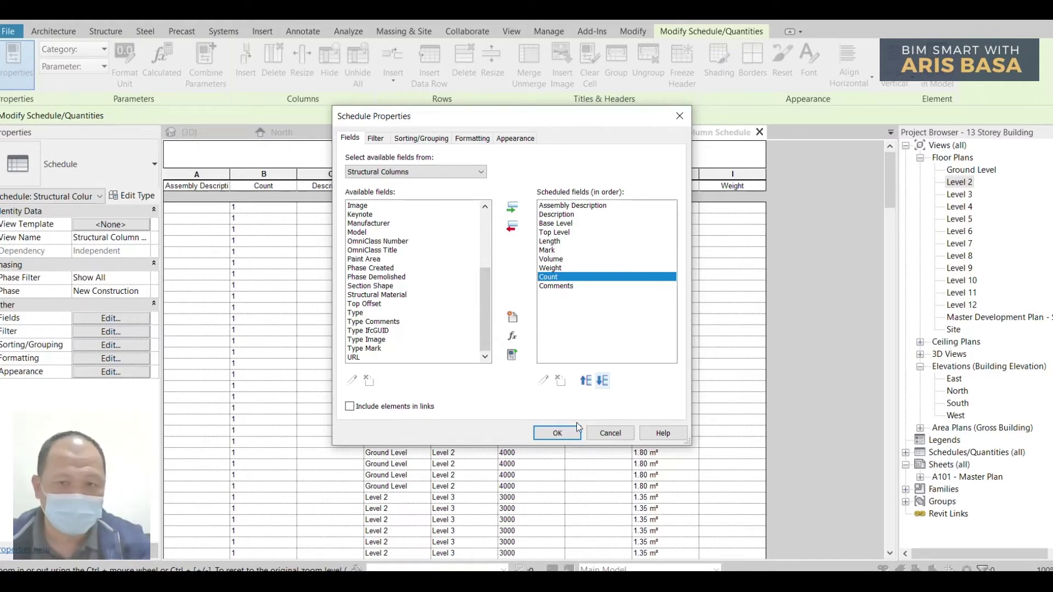
{"action": "left_click", "coordinate": [557, 434]}
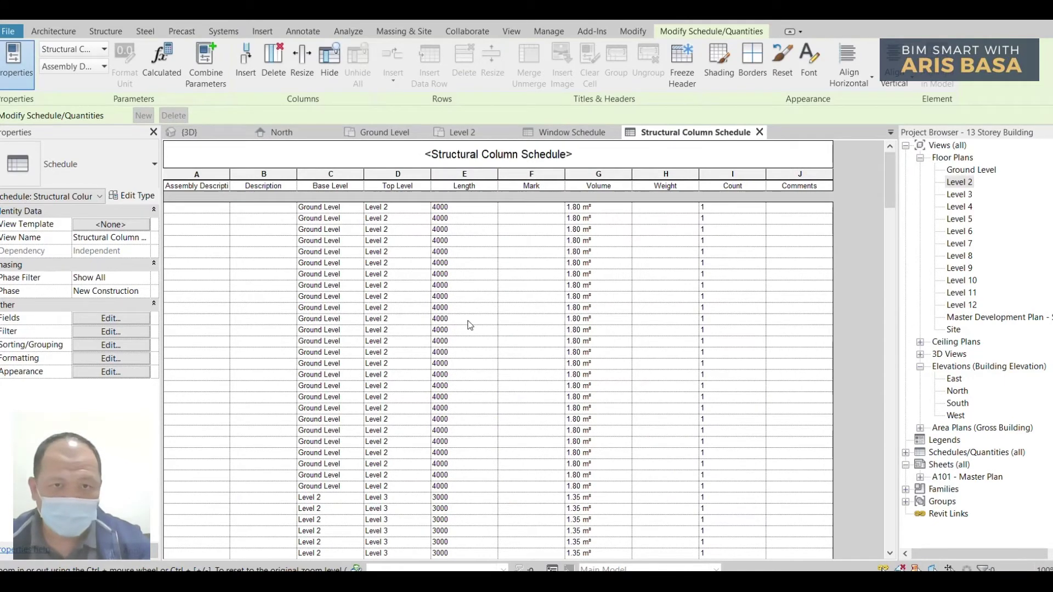
Delete the Mark and Weight columns from the structural column schedule
{"action": "left_click", "coordinate": [537, 186]}
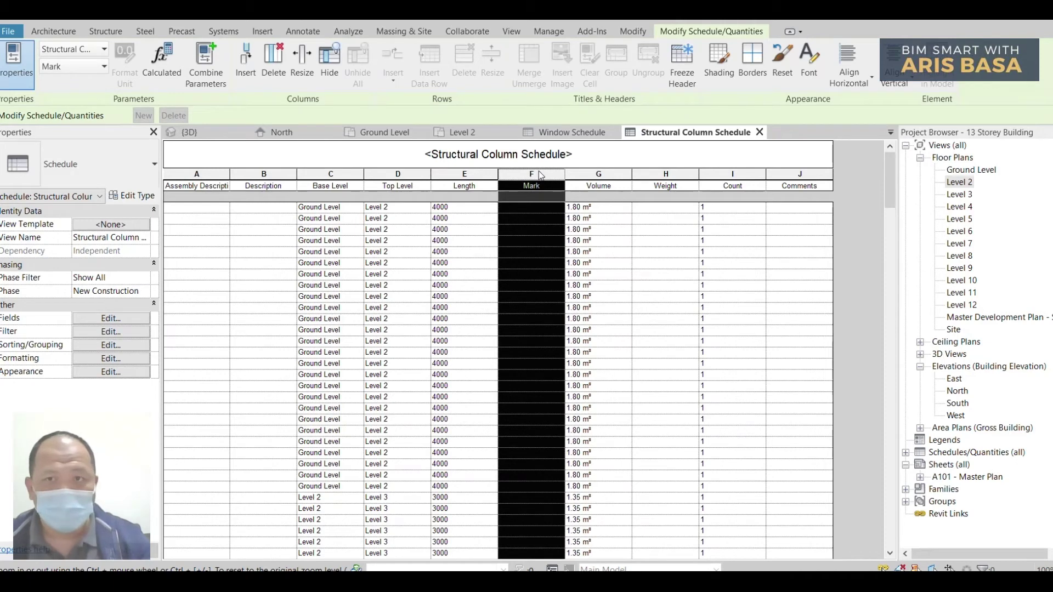
{"action": "left_click", "coordinate": [276, 69]}
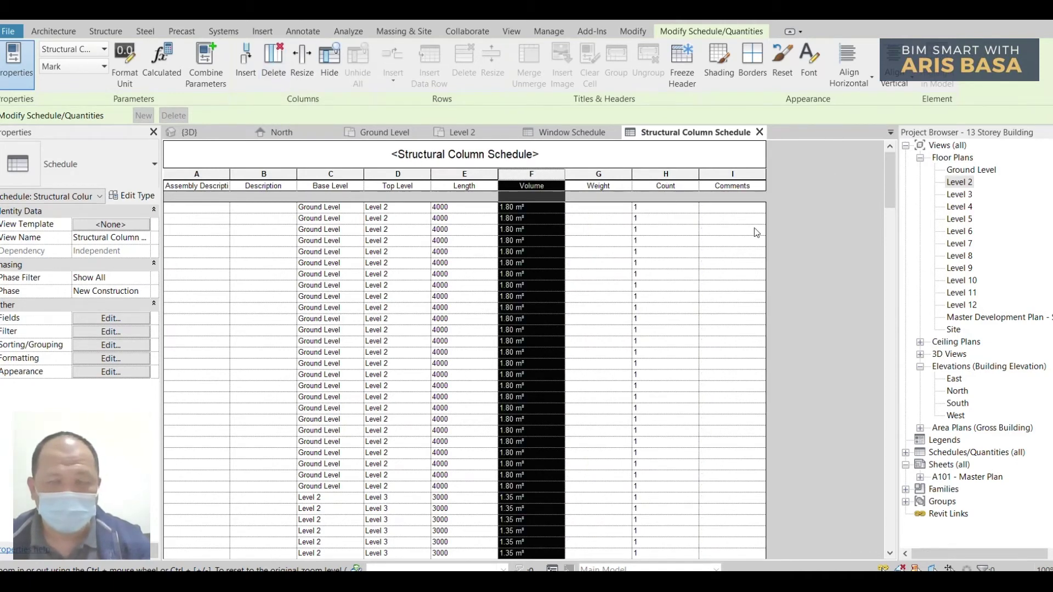
{"action": "left_click", "coordinate": [741, 183]}
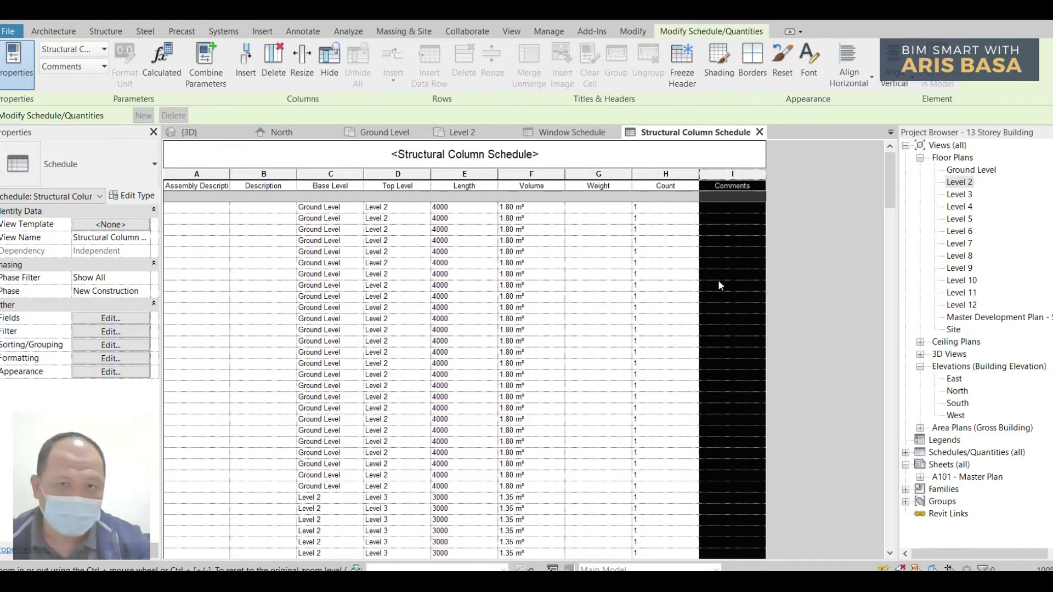
{"action": "left_click", "coordinate": [608, 184]}
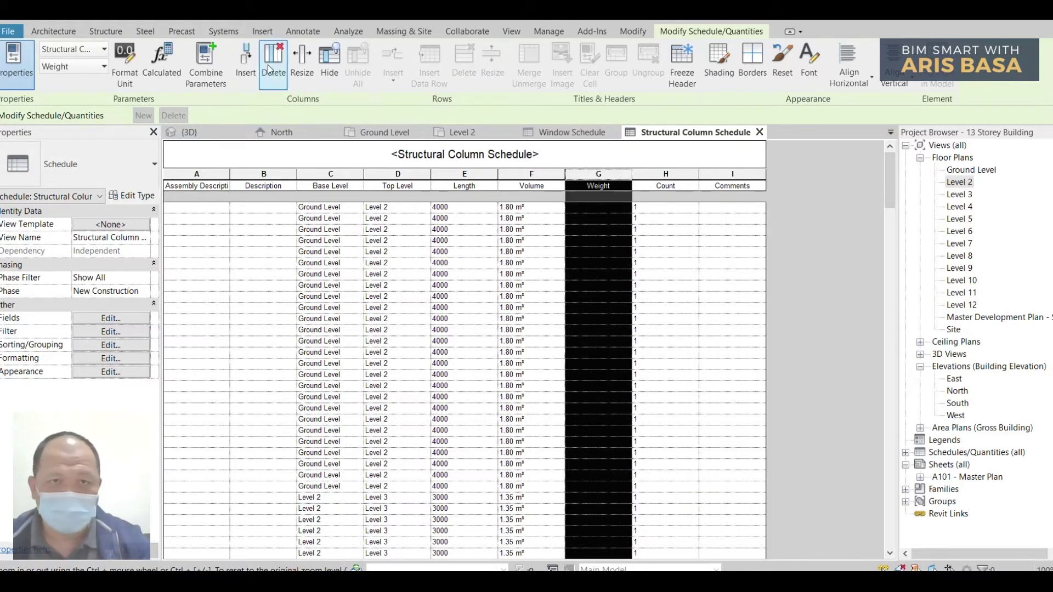
{"action": "left_click", "coordinate": [273, 67]}
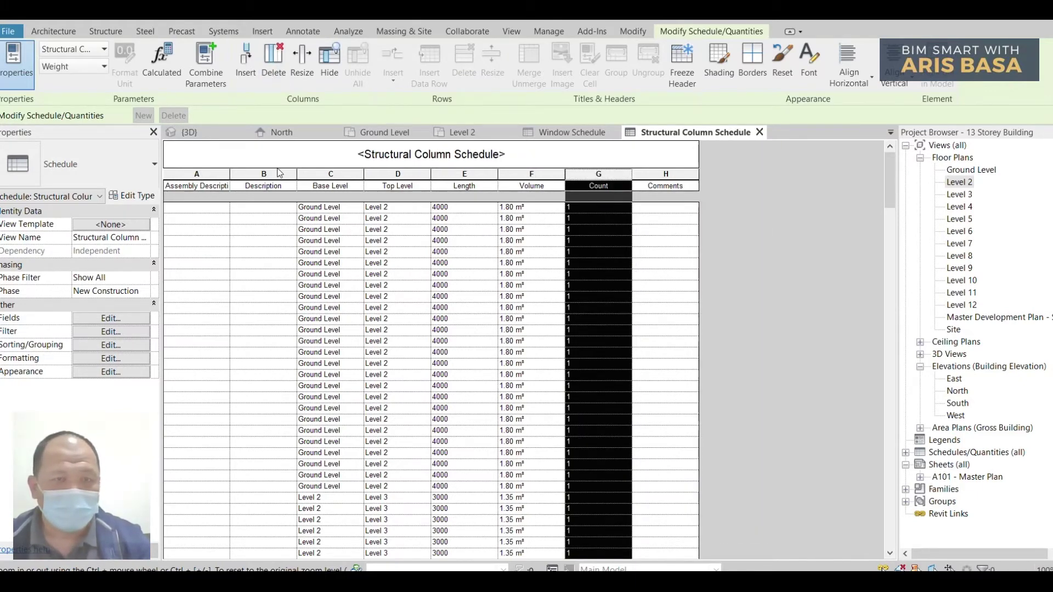
{"action": "left_click", "coordinate": [278, 178]}
{"action": "left_click", "coordinate": [214, 181]}
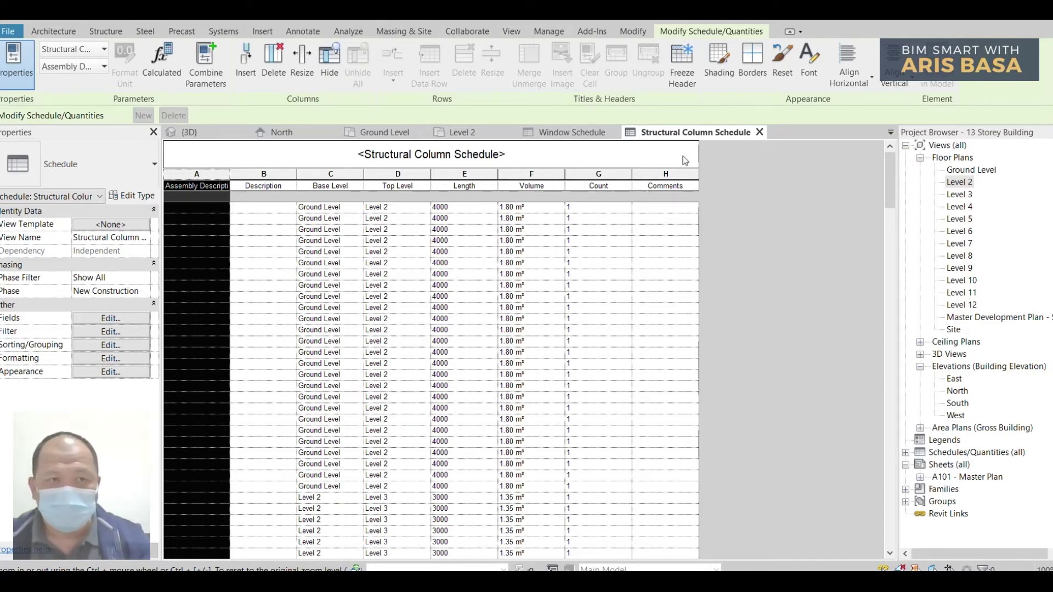
Return to the 3D view, create a graphical column schedule of the model and dismiss its warning
{"action": "left_click", "coordinate": [204, 134]}
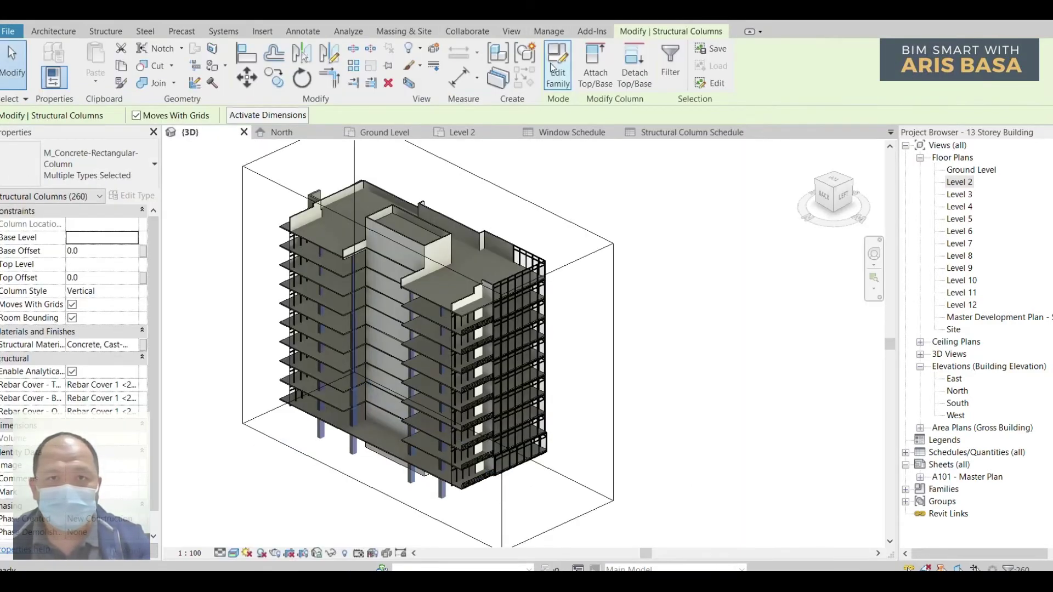
{"action": "left_click", "coordinate": [513, 31]}
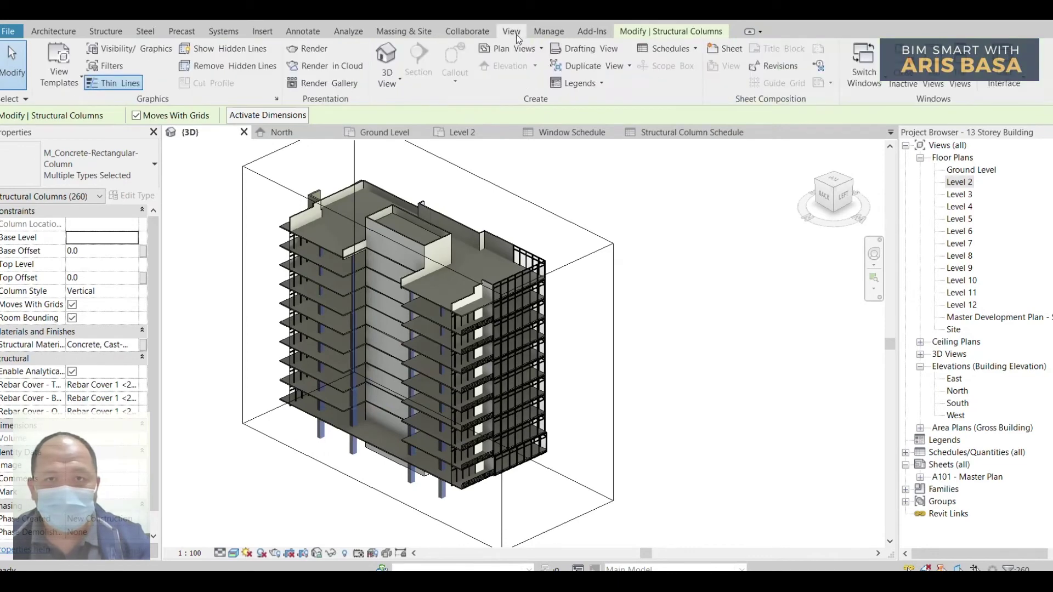
{"action": "left_click", "coordinate": [695, 49]}
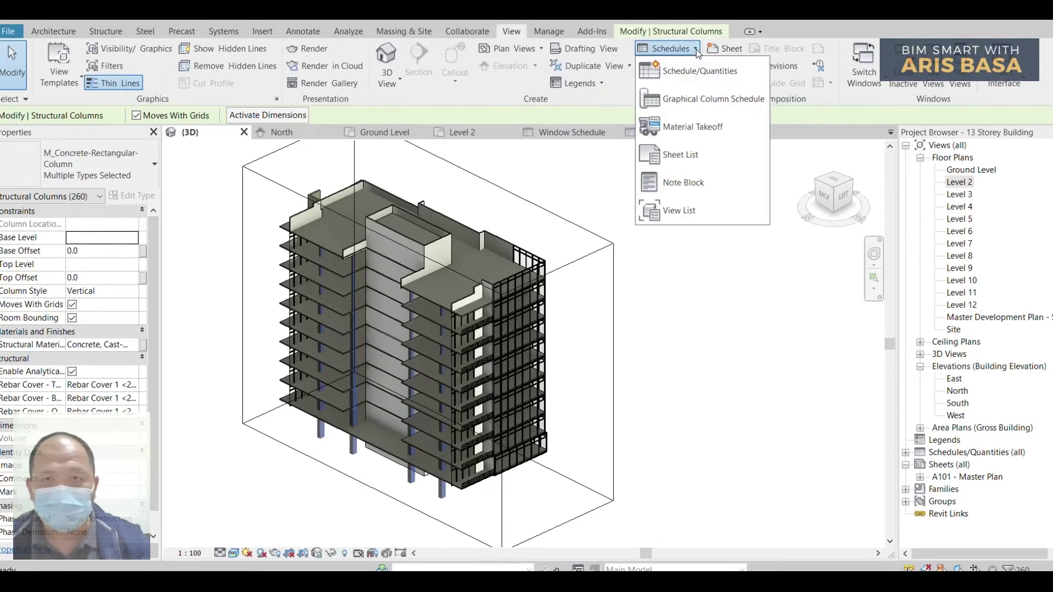
{"action": "left_click", "coordinate": [675, 111]}
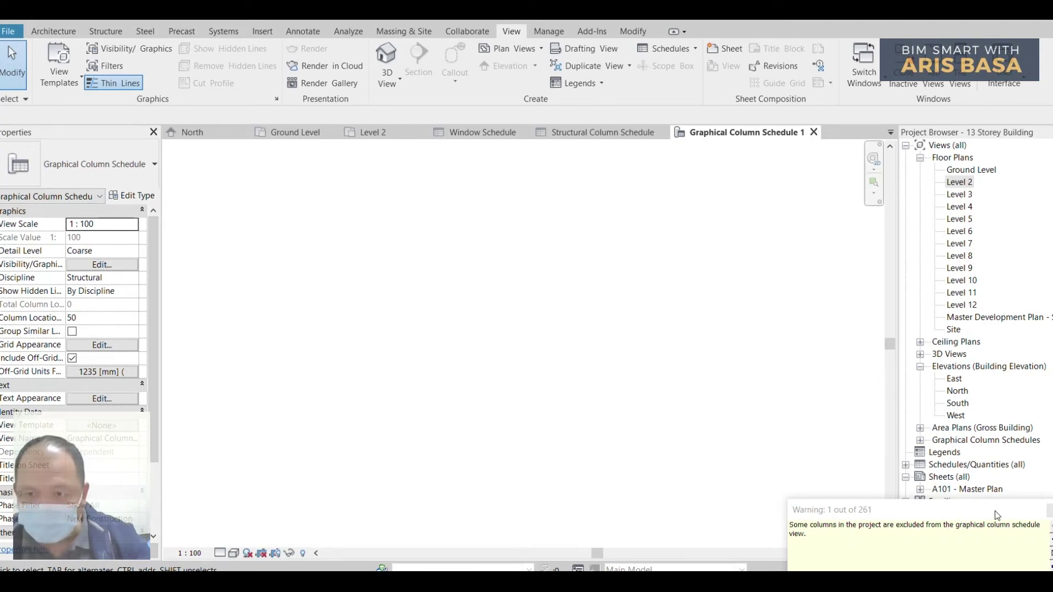
{"action": "left_click", "coordinate": [1049, 510]}
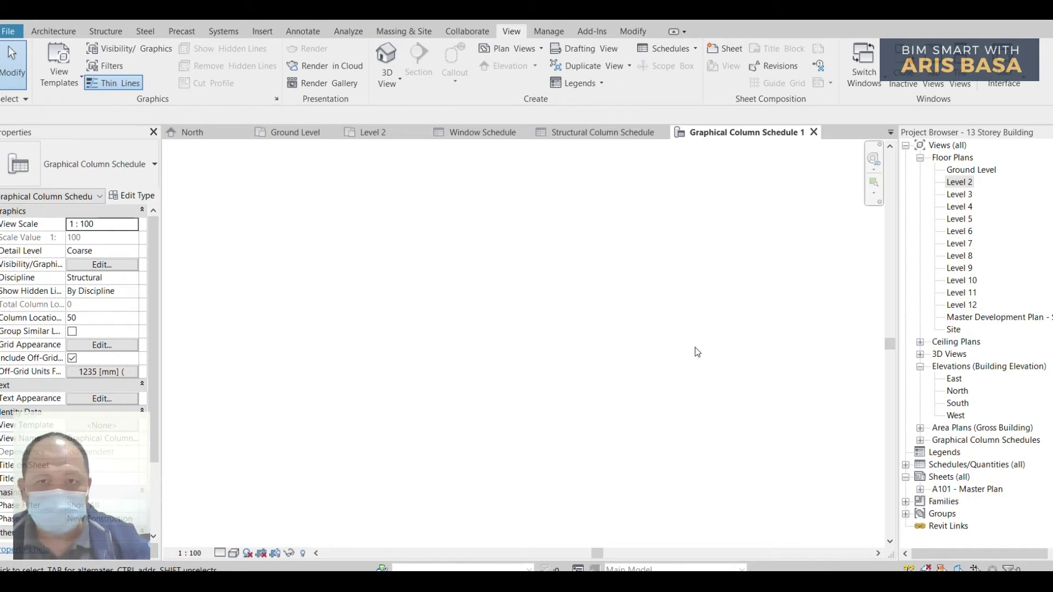
Set the graphical column schedule's detail level to Fine and check the view for columns
{"action": "left_click_drag", "start_coordinate": [890, 345], "coordinate": [903, 208]}
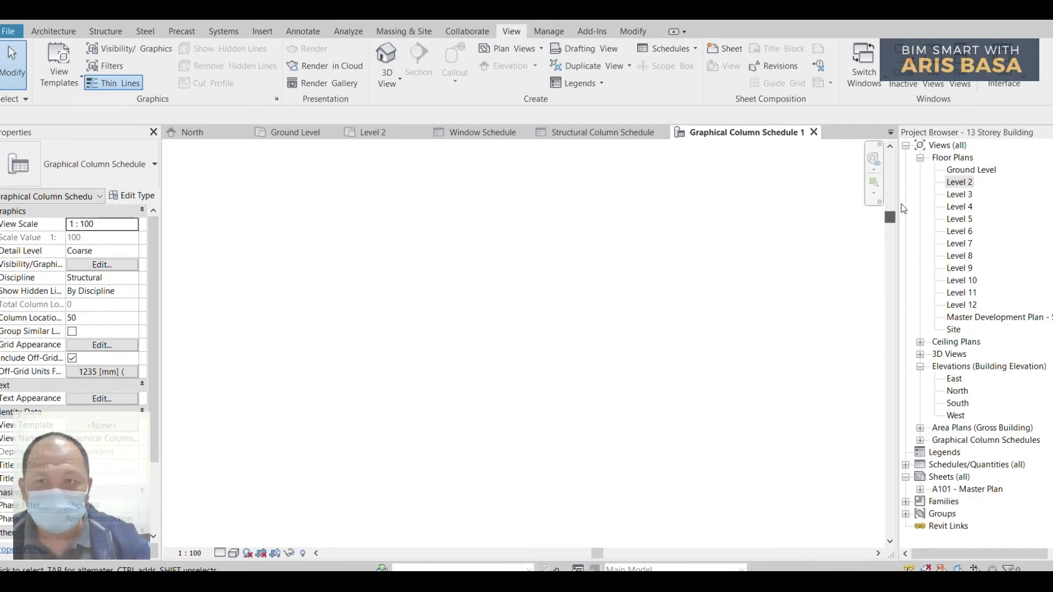
{"action": "scroll", "coordinate": [677, 340], "scroll_direction": "down", "scroll_amount": 5}
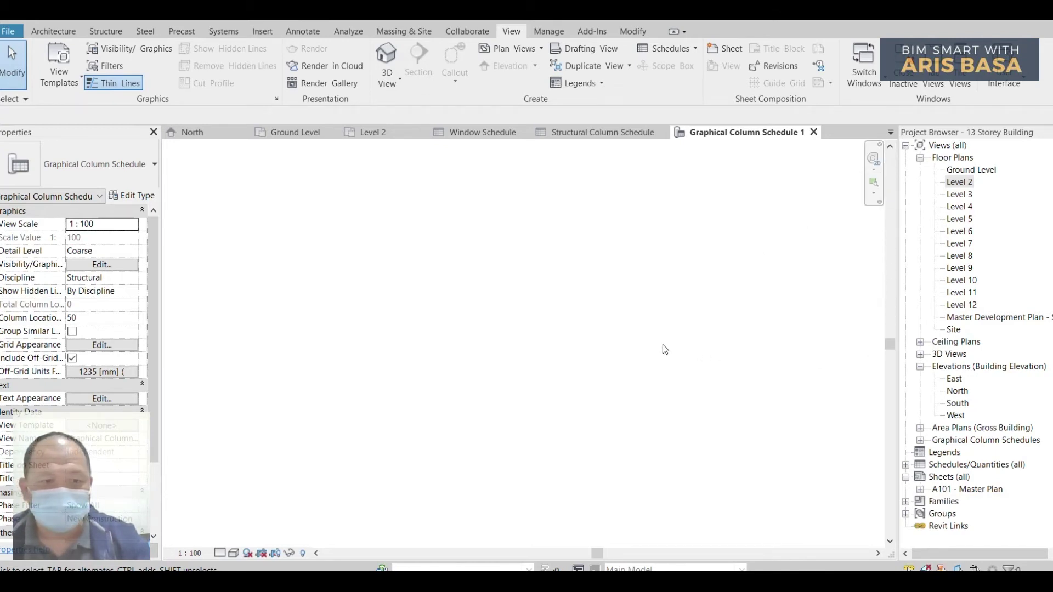
{"action": "left_click", "coordinate": [219, 552]}
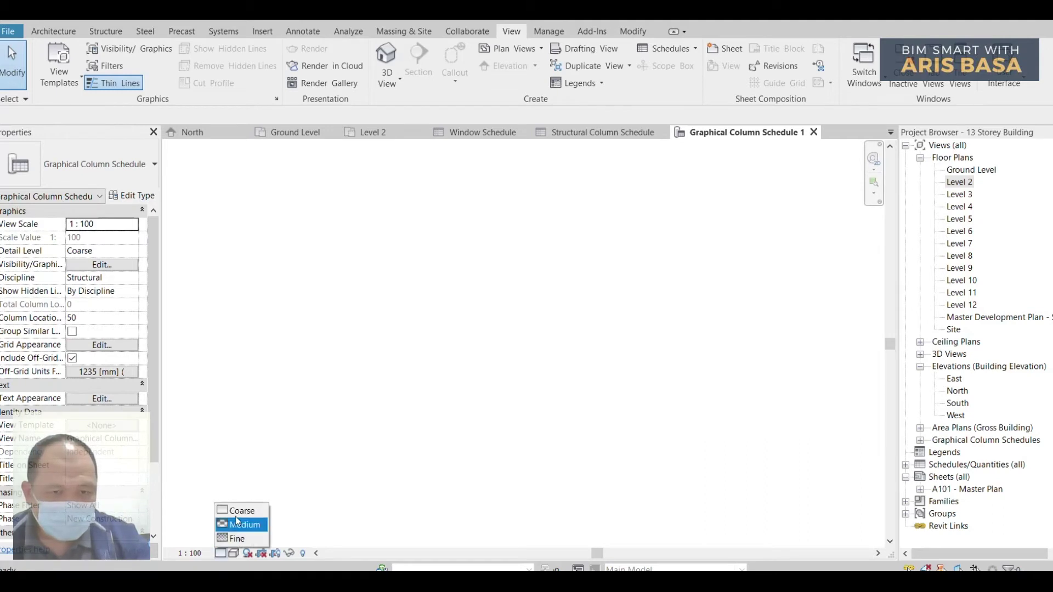
{"action": "left_click", "coordinate": [237, 540]}
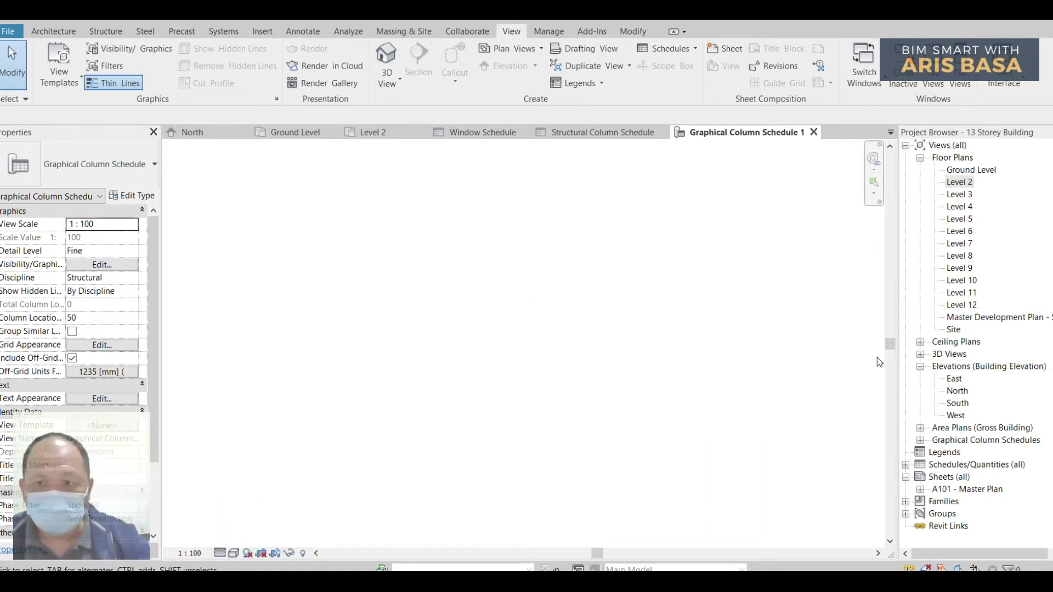
{"action": "left_click_drag", "start_coordinate": [886, 352], "coordinate": [889, 530]}
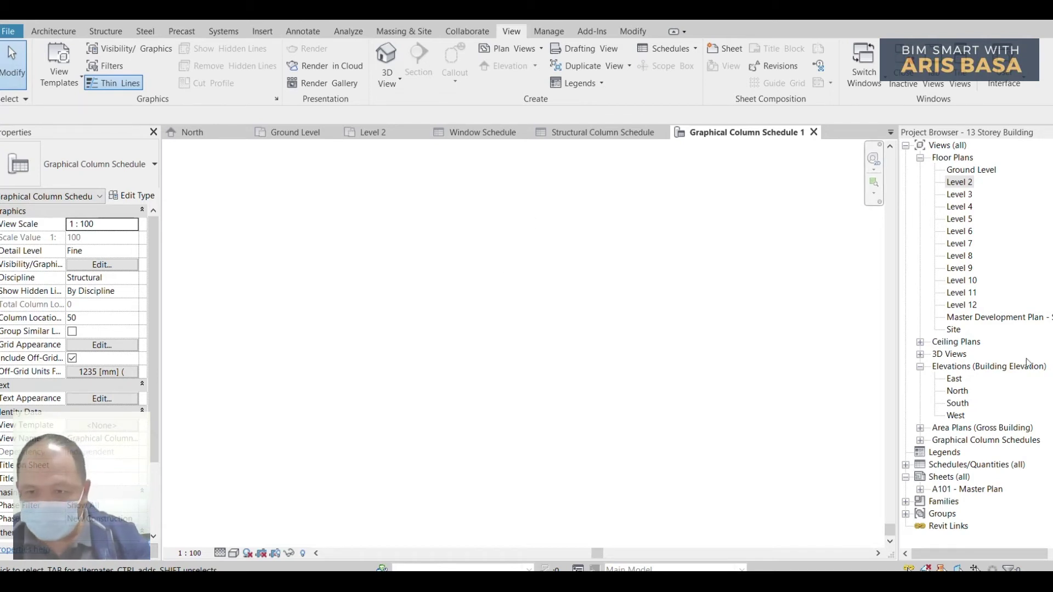
Reopen the graphical column schedule from the project's views and reveal its hidden elements
{"action": "left_click", "coordinate": [920, 441]}
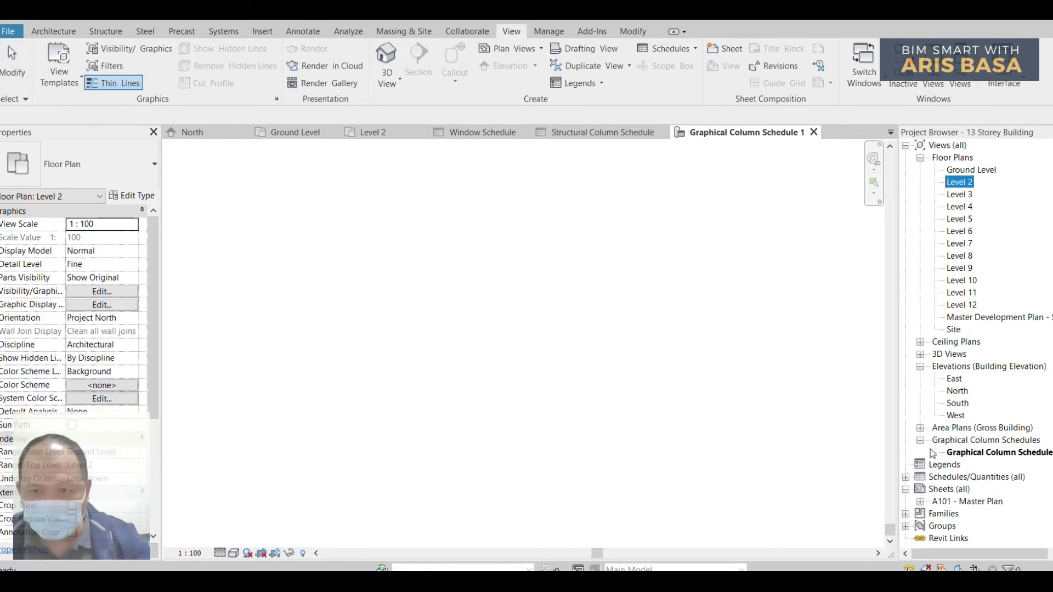
{"action": "left_click", "coordinate": [1014, 453]}
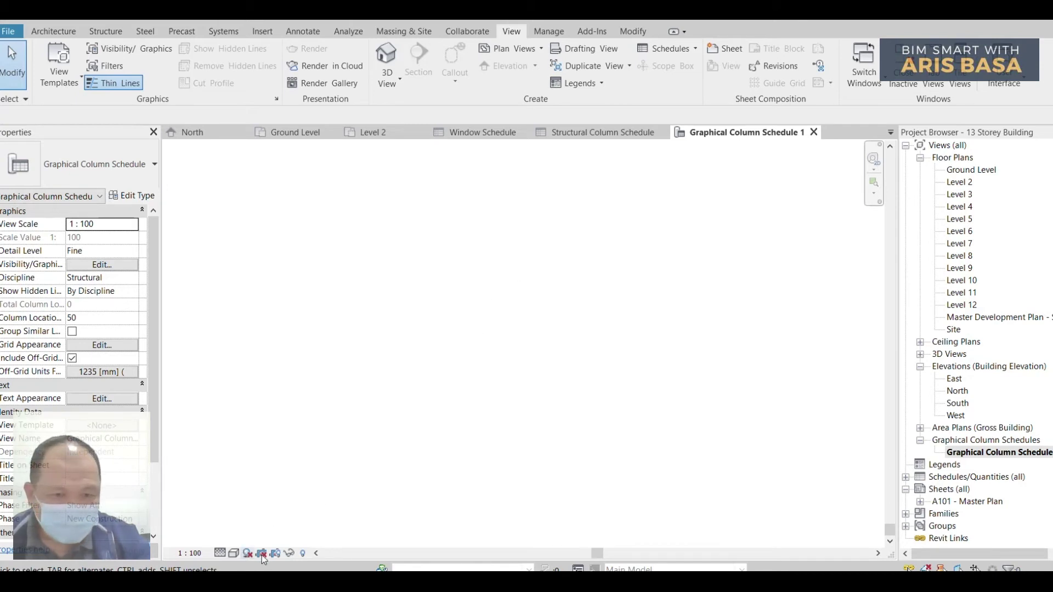
{"action": "left_click", "coordinate": [303, 554]}
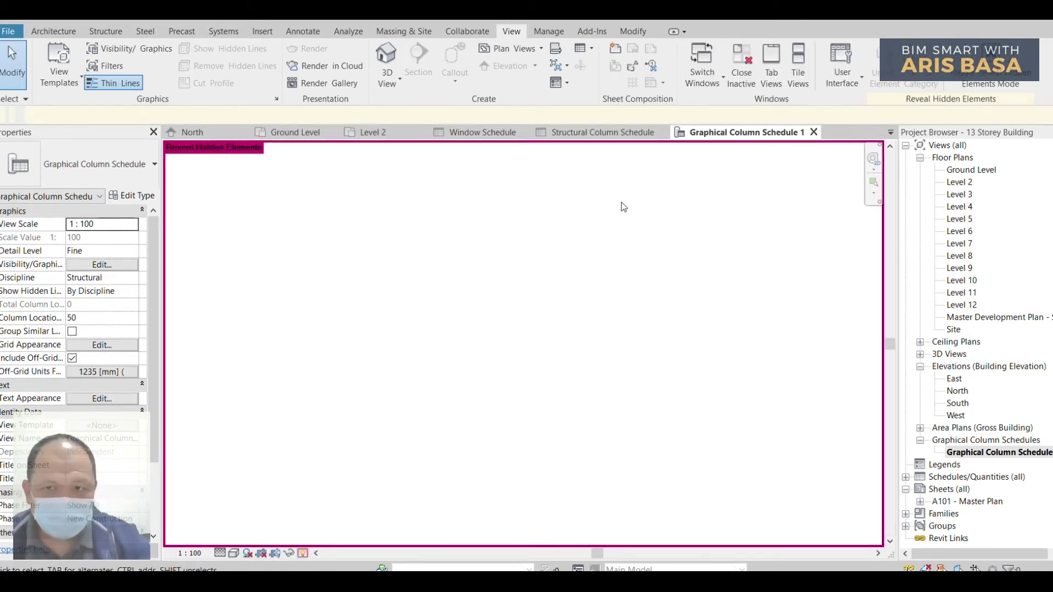
{"action": "left_click_drag", "start_coordinate": [889, 344], "coordinate": [905, 138]}
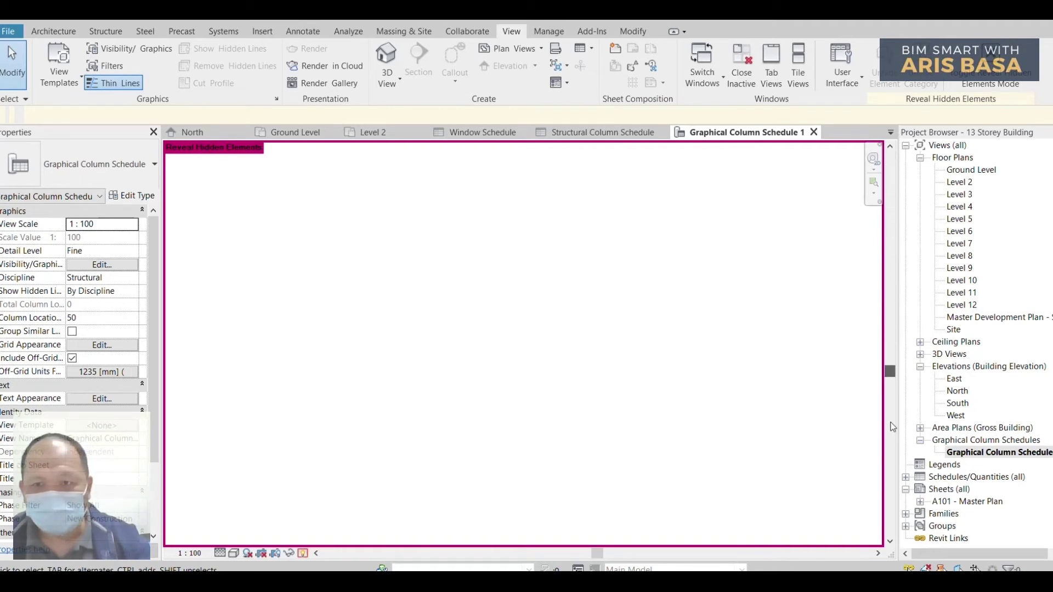
Delete the graphical column schedule from the project
{"action": "left_click", "coordinate": [944, 443]}
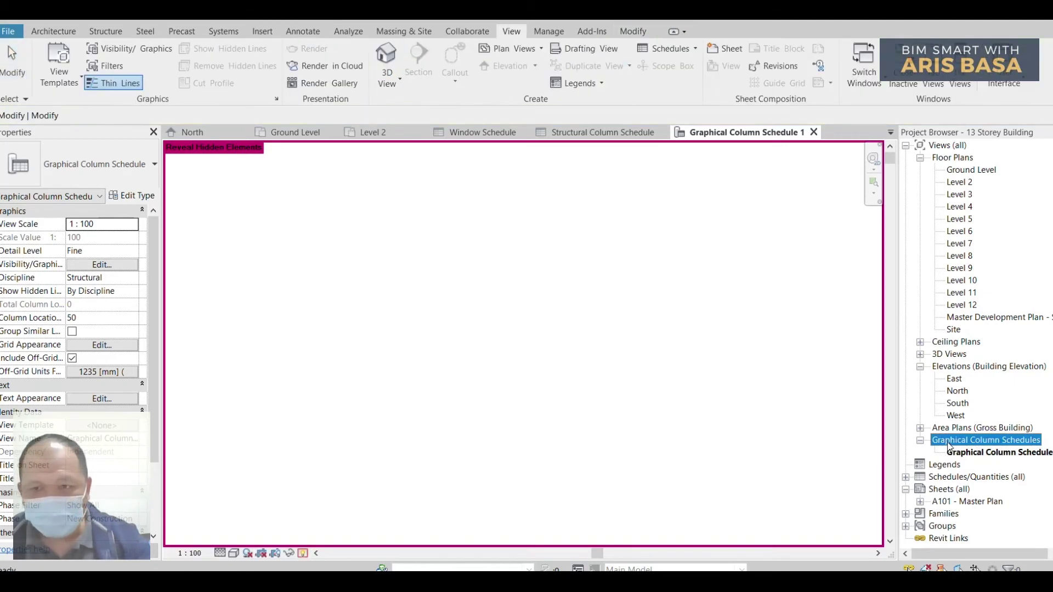
{"action": "double_click", "coordinate": [949, 444]}
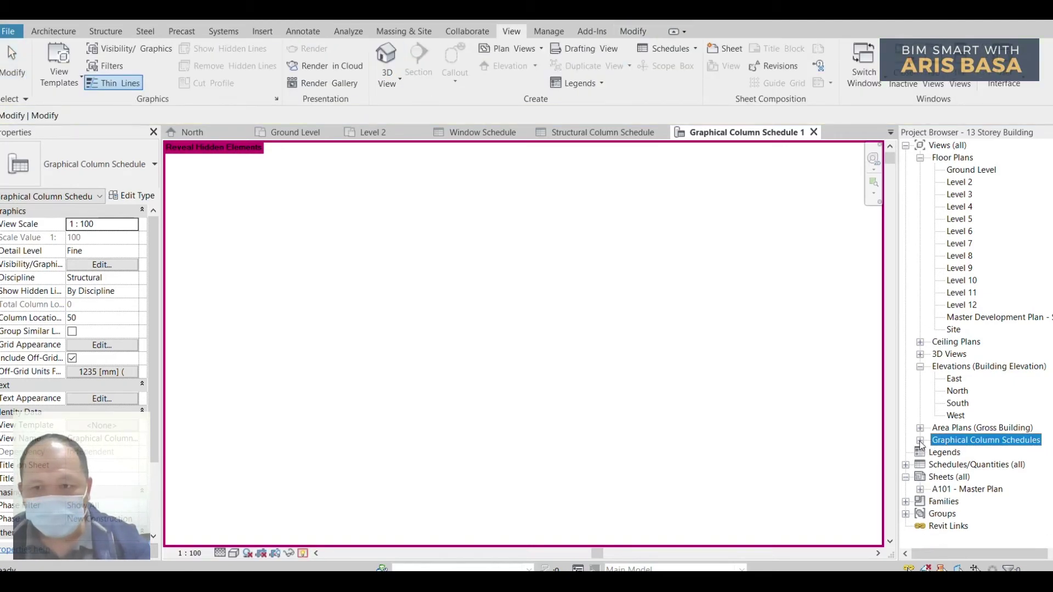
{"action": "left_click", "coordinate": [920, 441]}
{"action": "left_click", "coordinate": [974, 453]}
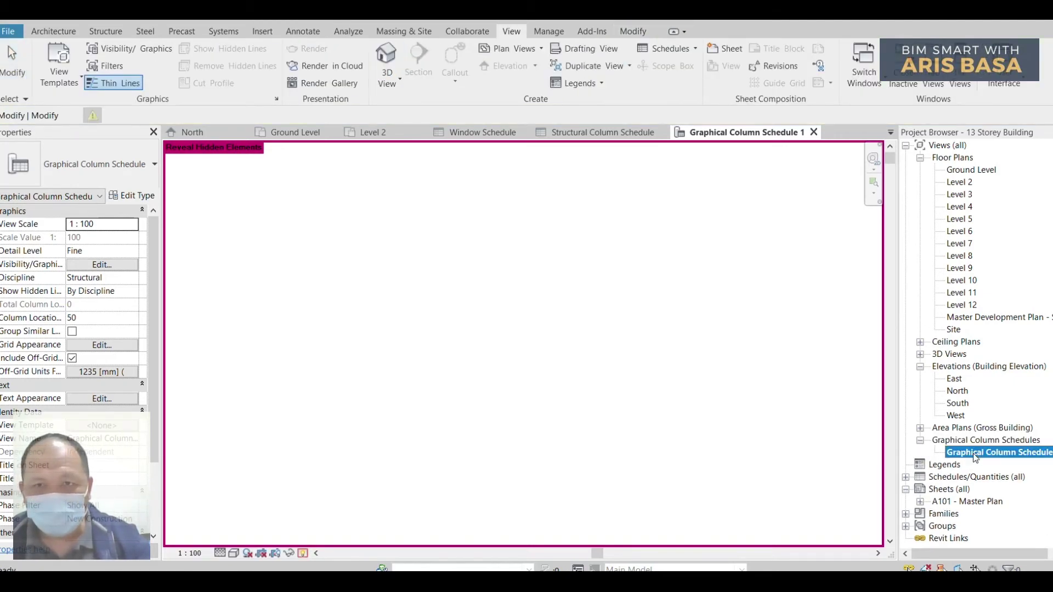
{"action": "right_click", "coordinate": [974, 452]}
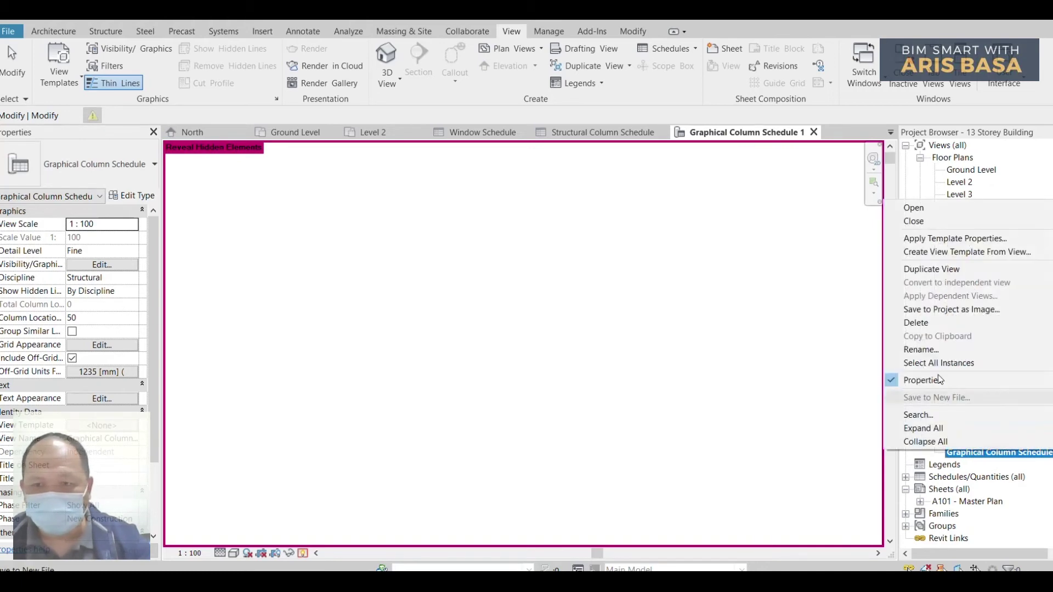
{"action": "left_click", "coordinate": [936, 321]}
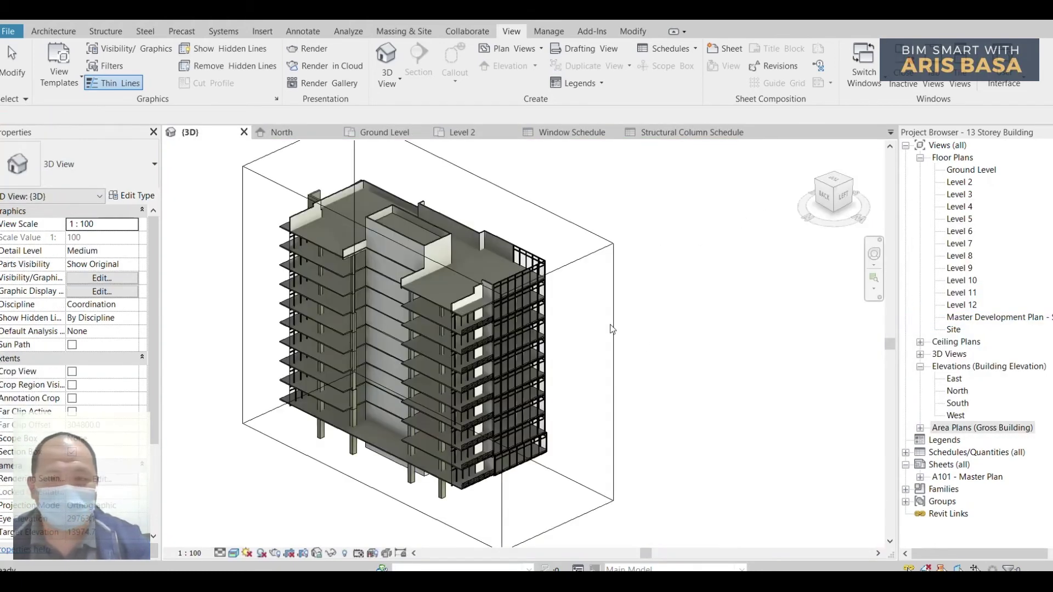
Select one 300 x 450mm concrete column on Level 8 in the 3D view and examine its properties
{"action": "left_click", "coordinate": [699, 341]}
{"action": "scroll", "coordinate": [459, 363], "scroll_direction": "up", "scroll_amount": 8}
{"action": "scroll", "coordinate": [400, 353], "scroll_direction": "up", "scroll_amount": 4}
{"action": "left_click", "coordinate": [396, 310]}
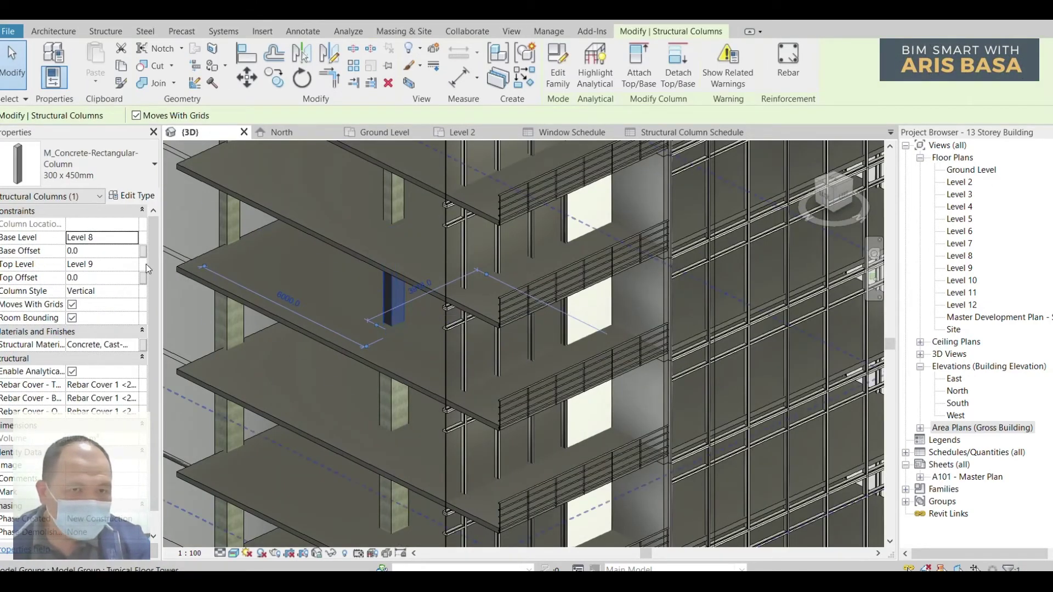
{"action": "scroll", "coordinate": [156, 277], "scroll_direction": "down", "scroll_amount": 1}
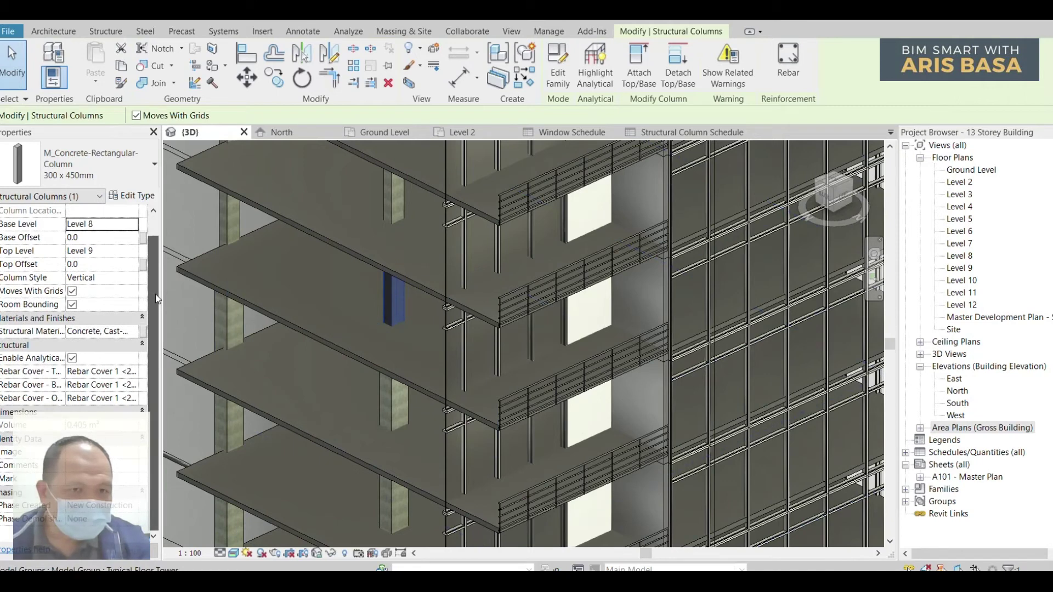
{"action": "scroll", "coordinate": [156, 298], "scroll_direction": "up", "scroll_amount": 1}
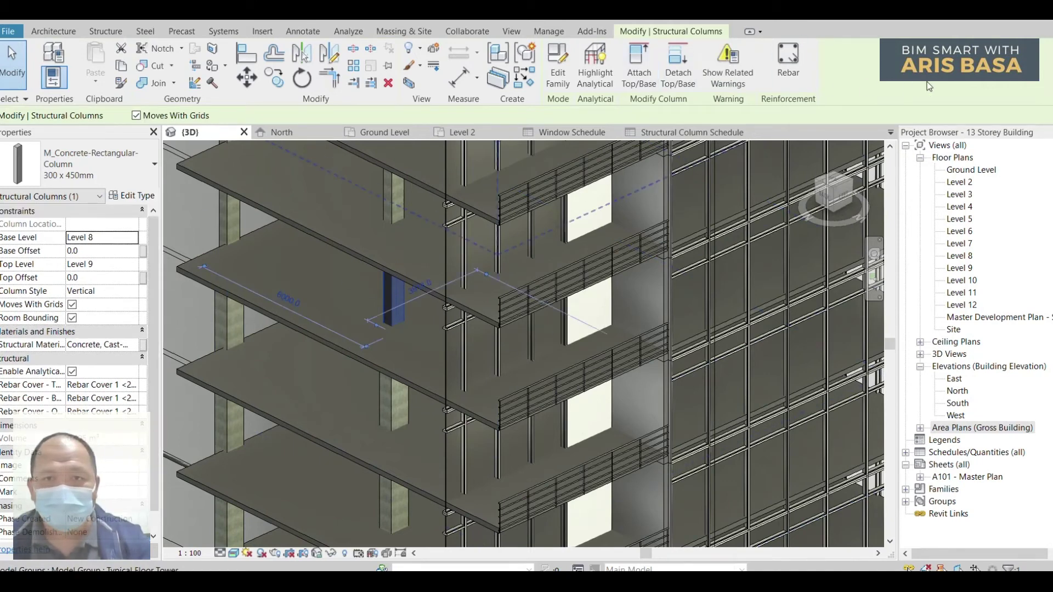
Create a new graphical column schedule and dismiss its warning
{"action": "left_click", "coordinate": [508, 31]}
{"action": "left_click", "coordinate": [695, 49]}
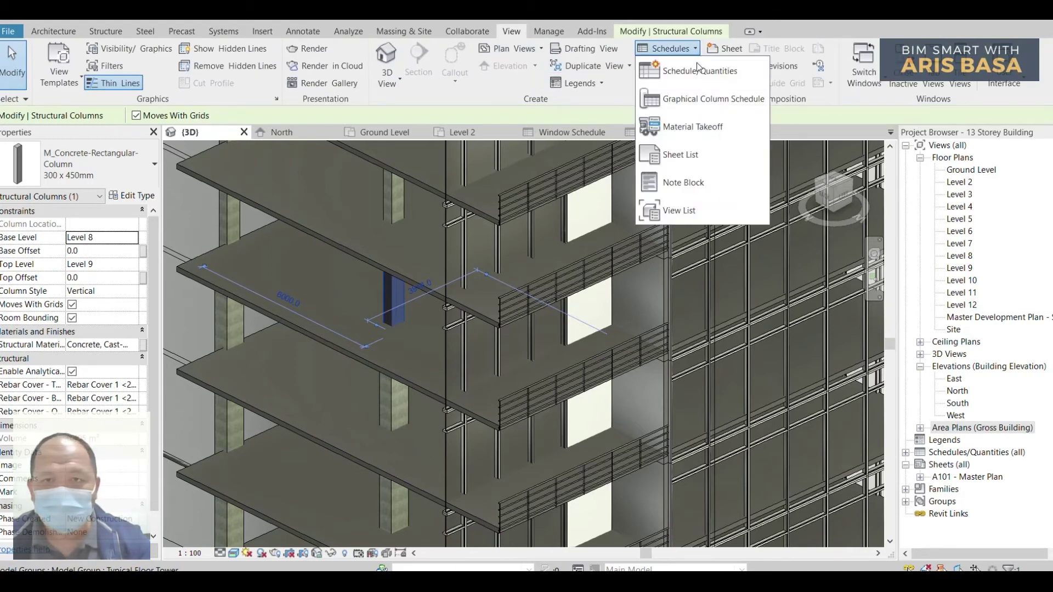
{"action": "left_click", "coordinate": [691, 100]}
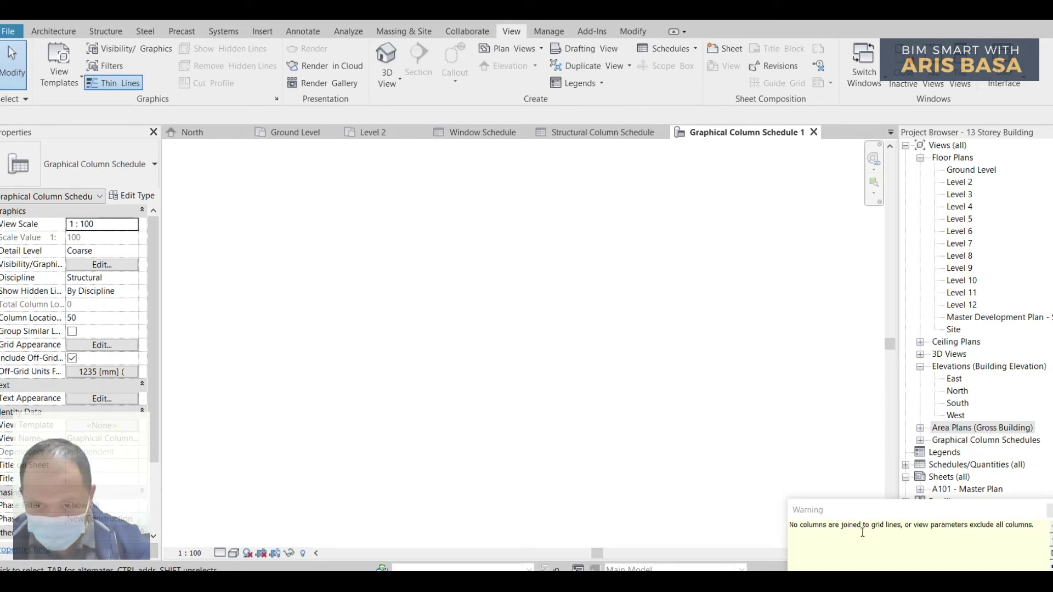
{"action": "left_click", "coordinate": [1047, 515]}
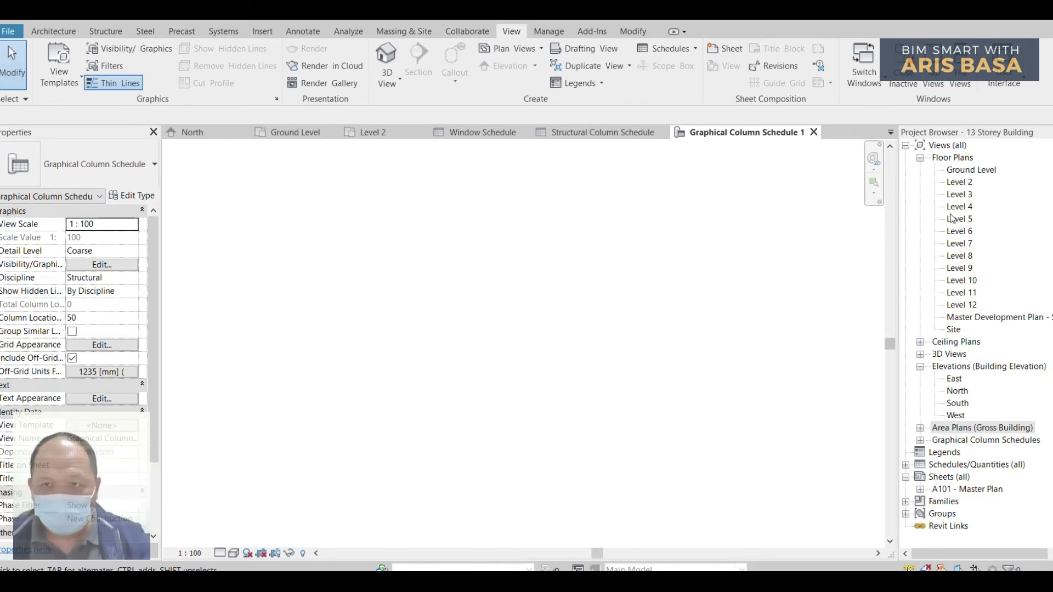
Open the Ground Level floor plan at the building's column layout
{"action": "double_click", "coordinate": [969, 171]}
{"action": "scroll", "coordinate": [482, 325], "scroll_direction": "up", "scroll_amount": 2}
{"action": "scroll", "coordinate": [482, 327], "scroll_direction": "up", "scroll_amount": 1}
{"action": "middle_click_drag", "start_coordinate": [482, 328], "coordinate": [489, 287]}
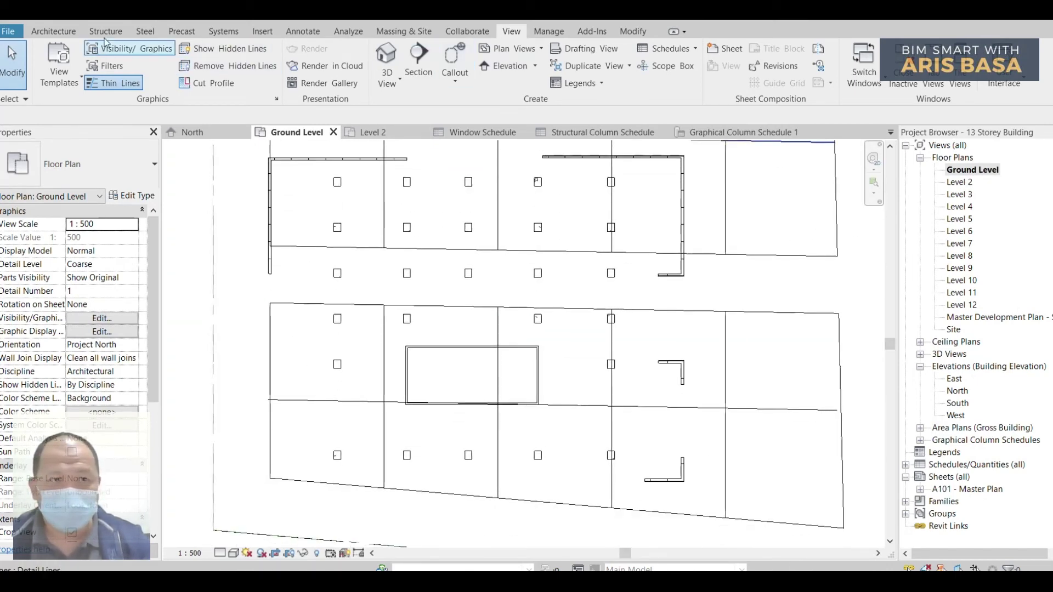
Draw a vertical grid line through the westernmost line of columns, from the southernmost column to beyond the northernmost one
{"action": "left_click", "coordinate": [106, 32]}
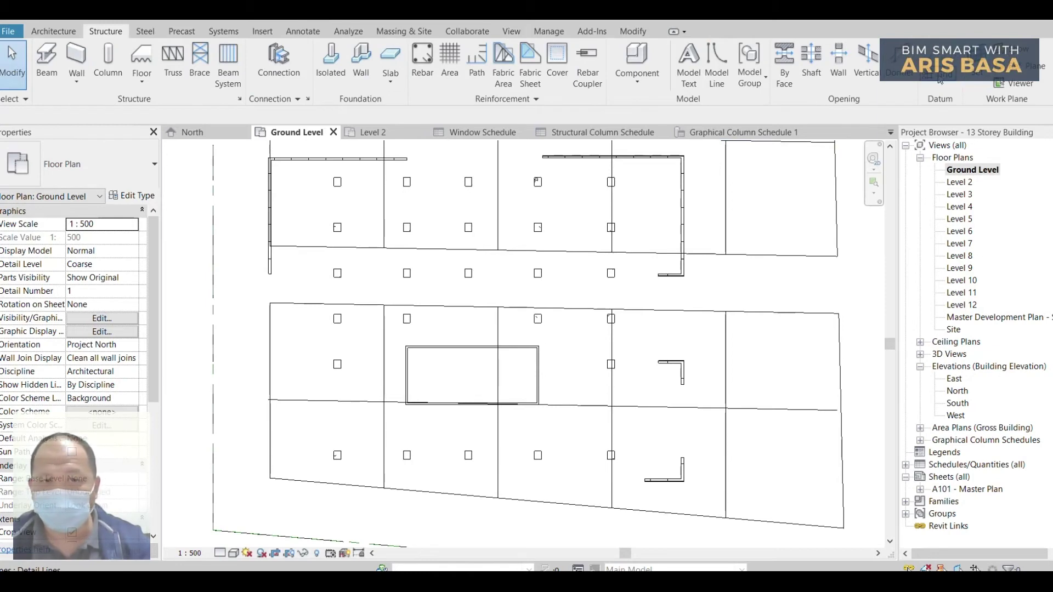
{"action": "left_click", "coordinate": [927, 60]}
{"action": "scroll", "coordinate": [335, 450], "scroll_direction": "up", "scroll_amount": 4}
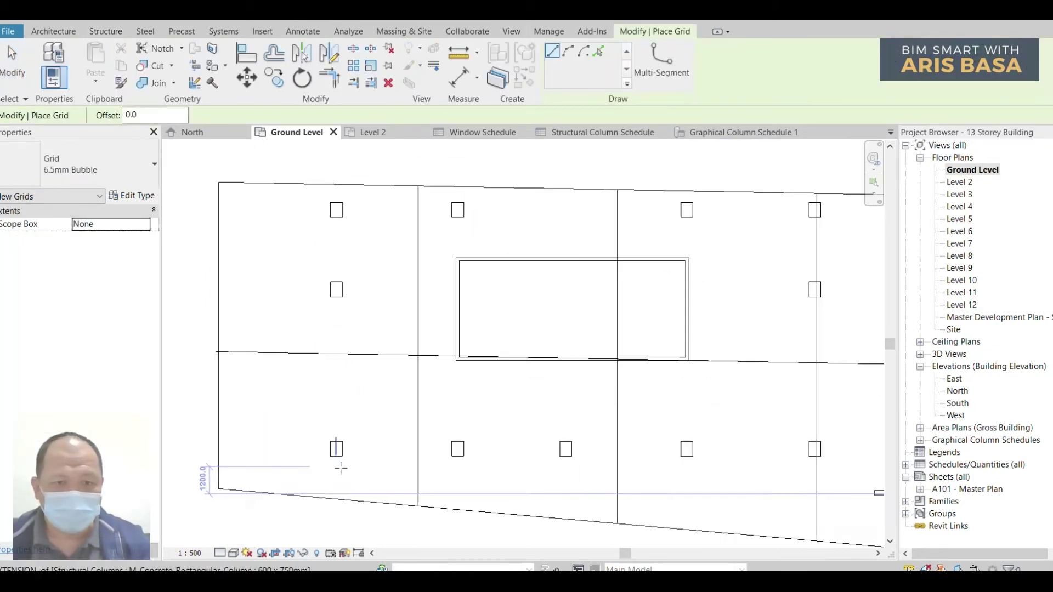
{"action": "left_click", "coordinate": [335, 454]}
{"action": "scroll", "coordinate": [340, 307], "scroll_direction": "down", "scroll_amount": 5}
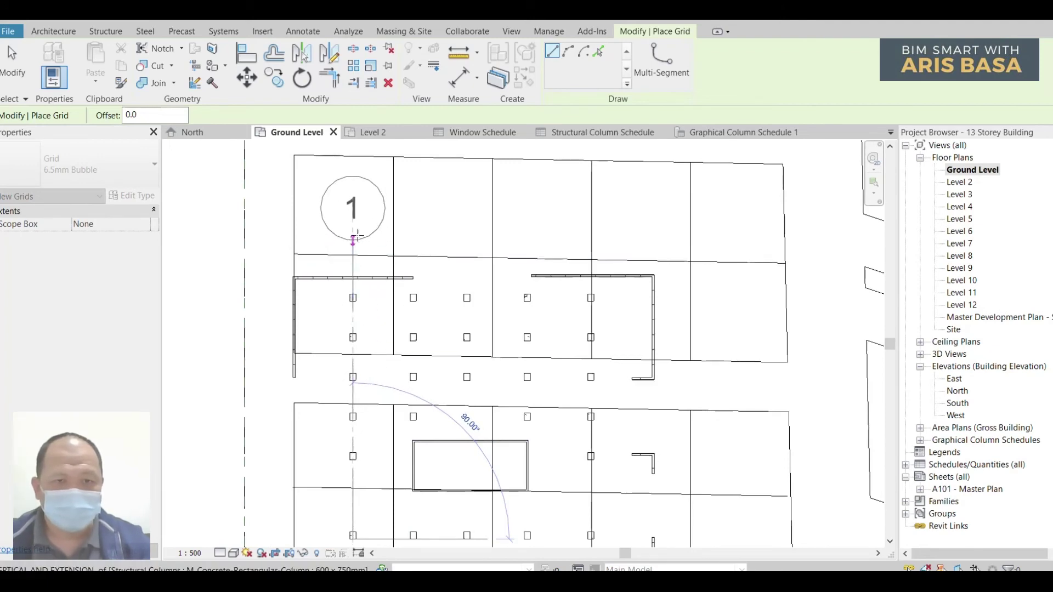
{"action": "left_click", "coordinate": [364, 239]}
{"action": "scroll", "coordinate": [366, 239], "scroll_direction": "down", "scroll_amount": 3}
{"action": "key", "text": "Escape"}
{"action": "key", "text": "Escape"}
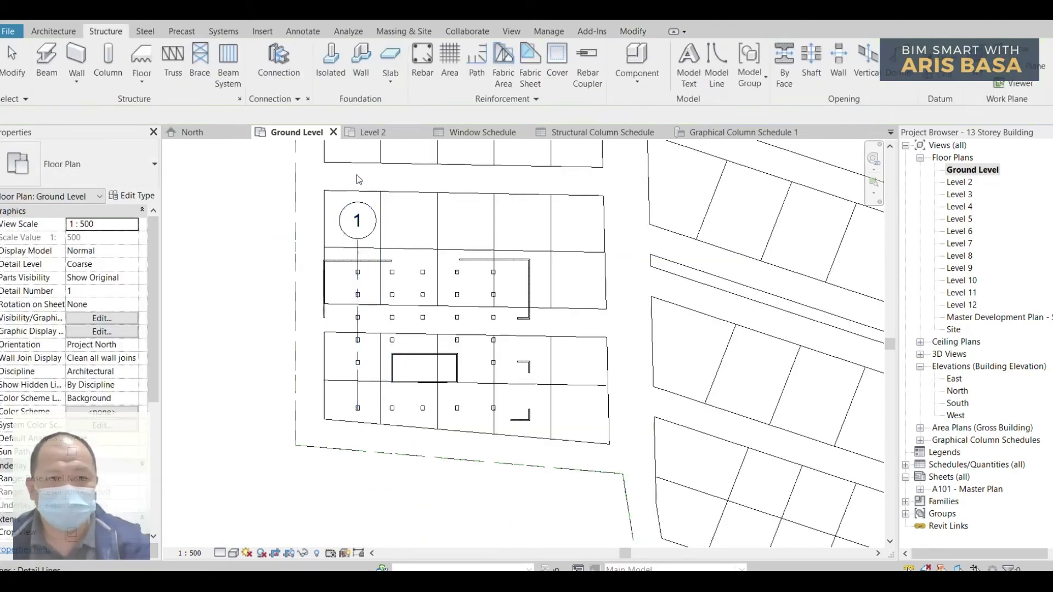
Start a multiple copy of grid 1 and place the first copy on the second vertical line of columns
{"action": "left_click", "coordinate": [358, 392]}
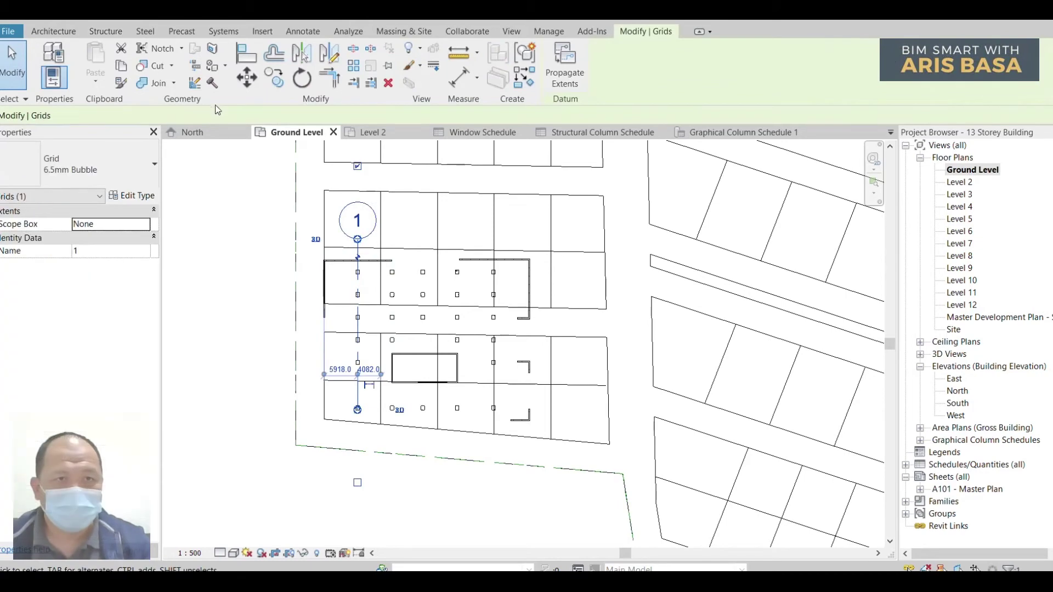
{"action": "left_click", "coordinate": [281, 80]}
{"action": "left_click", "coordinate": [176, 115]}
{"action": "scroll", "coordinate": [384, 297], "scroll_direction": "up", "scroll_amount": 5}
{"action": "scroll", "coordinate": [381, 296], "scroll_direction": "up", "scroll_amount": 2}
{"action": "left_click", "coordinate": [357, 290]}
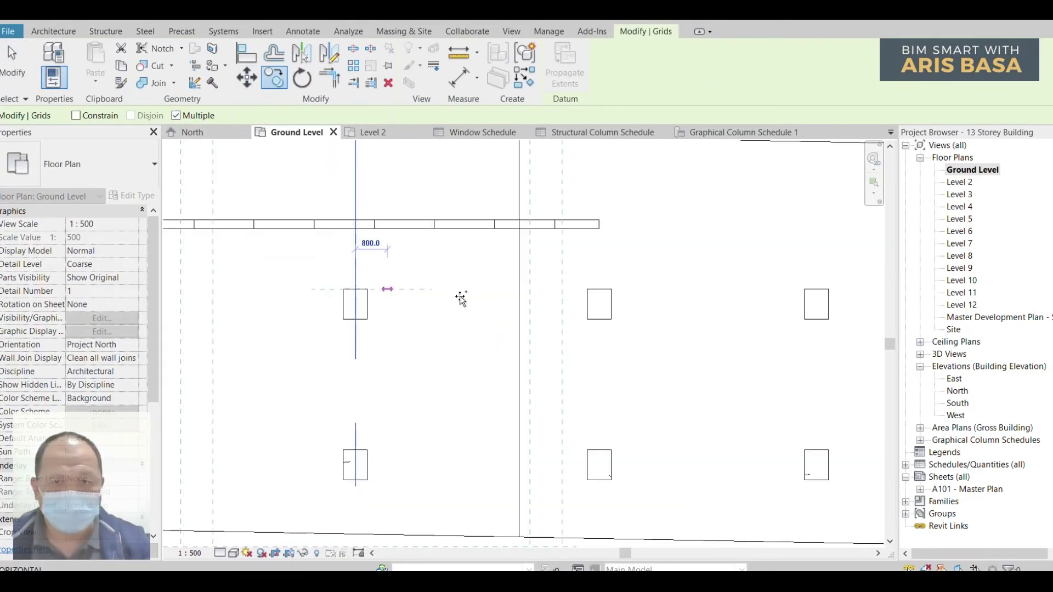
{"action": "left_click", "coordinate": [603, 292]}
Place further copies of the vertical grid on the third, fourth and fifth lines of columns
{"action": "middle_click_drag", "start_coordinate": [764, 299], "coordinate": [489, 292]}
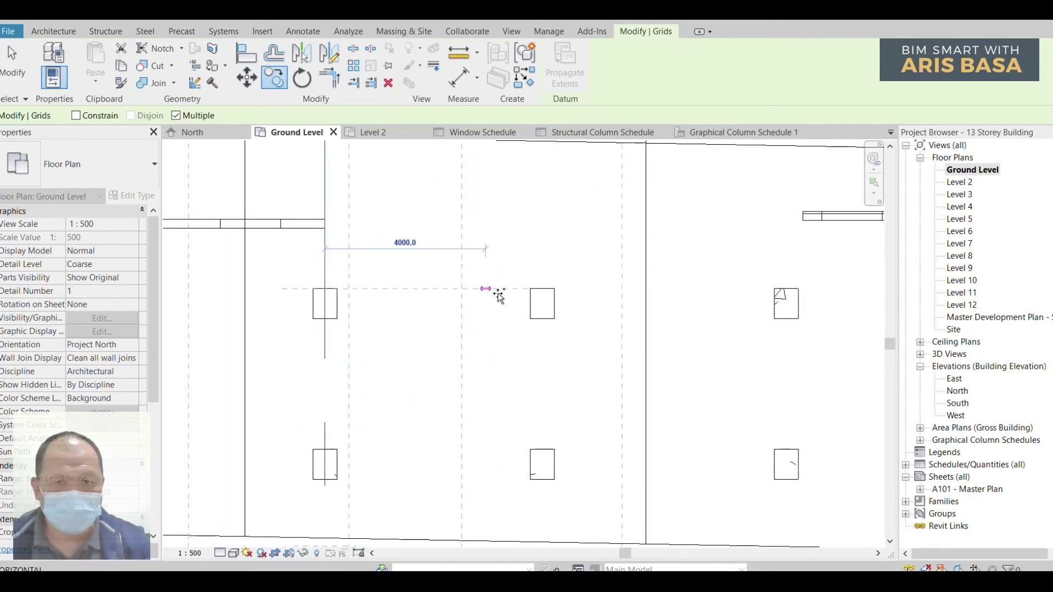
{"action": "left_click", "coordinate": [553, 287]}
{"action": "scroll", "coordinate": [602, 304], "scroll_direction": "up", "scroll_amount": 1}
{"action": "middle_click_drag", "start_coordinate": [601, 303], "coordinate": [378, 302]}
{"action": "left_click", "coordinate": [590, 286]}
{"action": "scroll", "coordinate": [590, 296], "scroll_direction": "down", "scroll_amount": 2}
{"action": "middle_click_drag", "start_coordinate": [809, 299], "coordinate": [540, 297]}
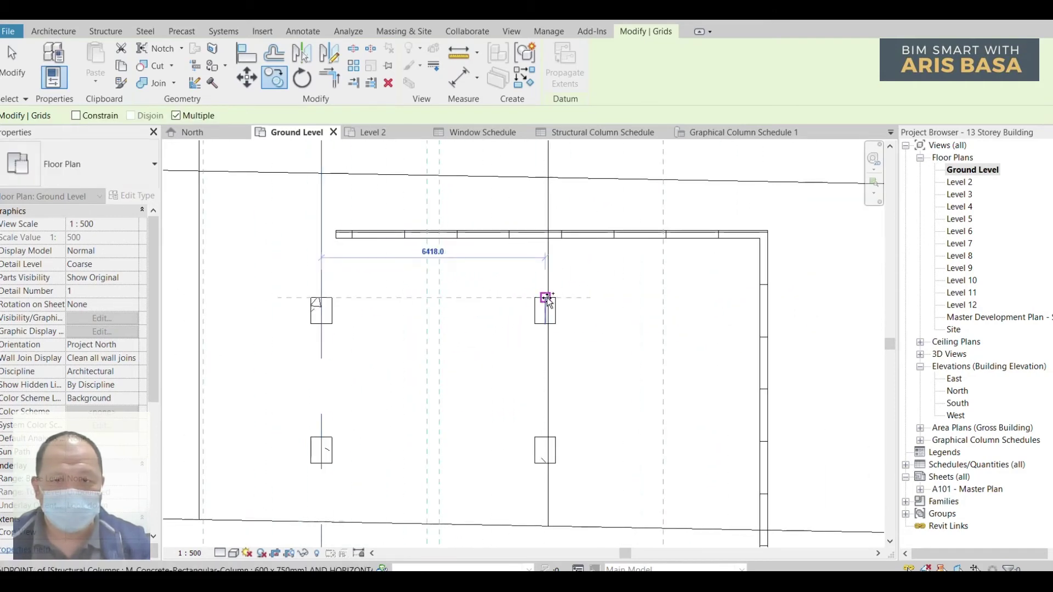
{"action": "left_click", "coordinate": [547, 297]}
{"action": "scroll", "coordinate": [547, 299], "scroll_direction": "down", "scroll_amount": 4}
{"action": "middle_click_drag", "start_coordinate": [533, 321], "coordinate": [548, 284]}
{"action": "key", "text": "Escape"}
{"action": "key", "text": "Escape"}
Draw a horizontal grid line through the southernmost row of columns, ending west of grid 1
{"action": "scroll", "coordinate": [467, 364], "scroll_direction": "up", "scroll_amount": 3}
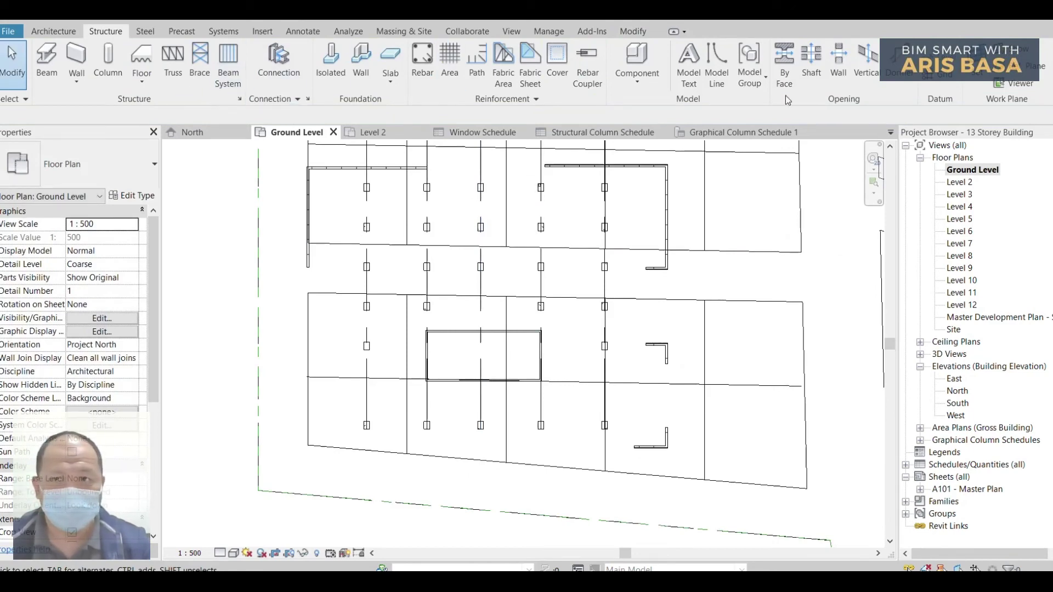
{"action": "left_click", "coordinate": [938, 63]}
{"action": "scroll", "coordinate": [608, 445], "scroll_direction": "up", "scroll_amount": 5}
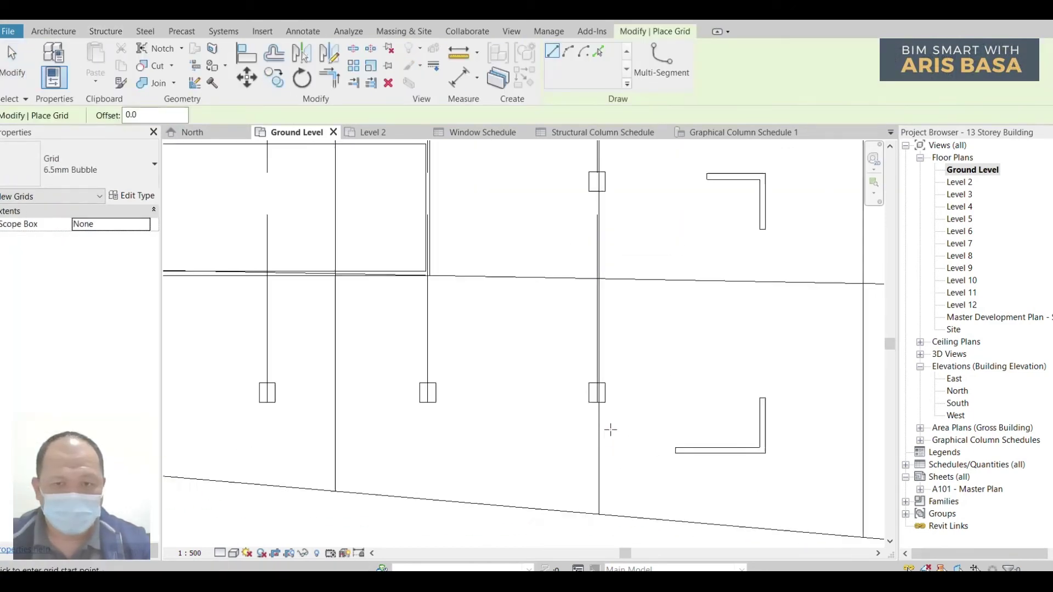
{"action": "left_click", "coordinate": [604, 388]}
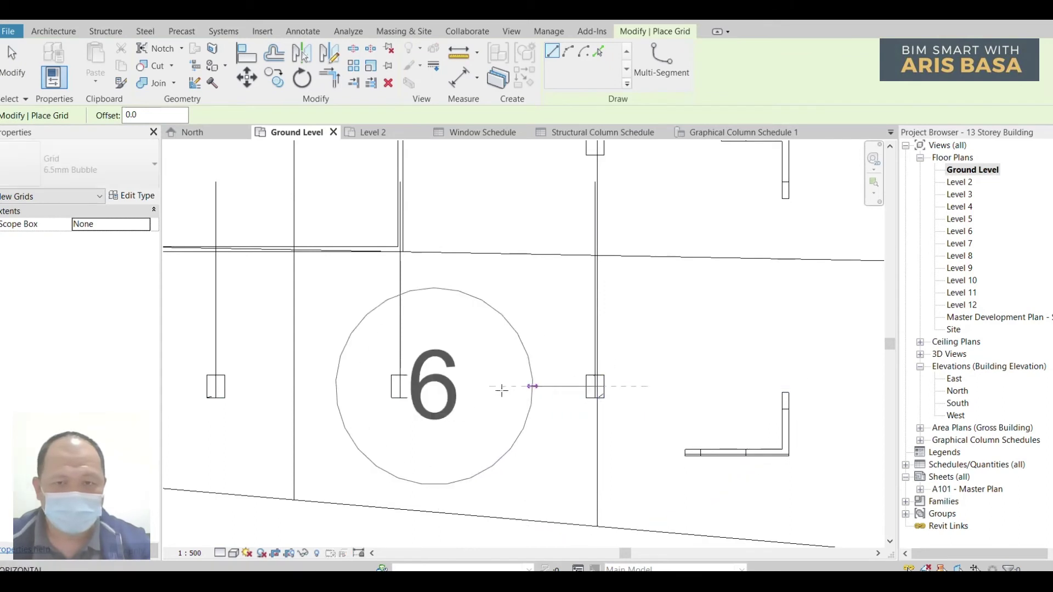
{"action": "scroll", "coordinate": [515, 389], "scroll_direction": "down", "scroll_amount": 3}
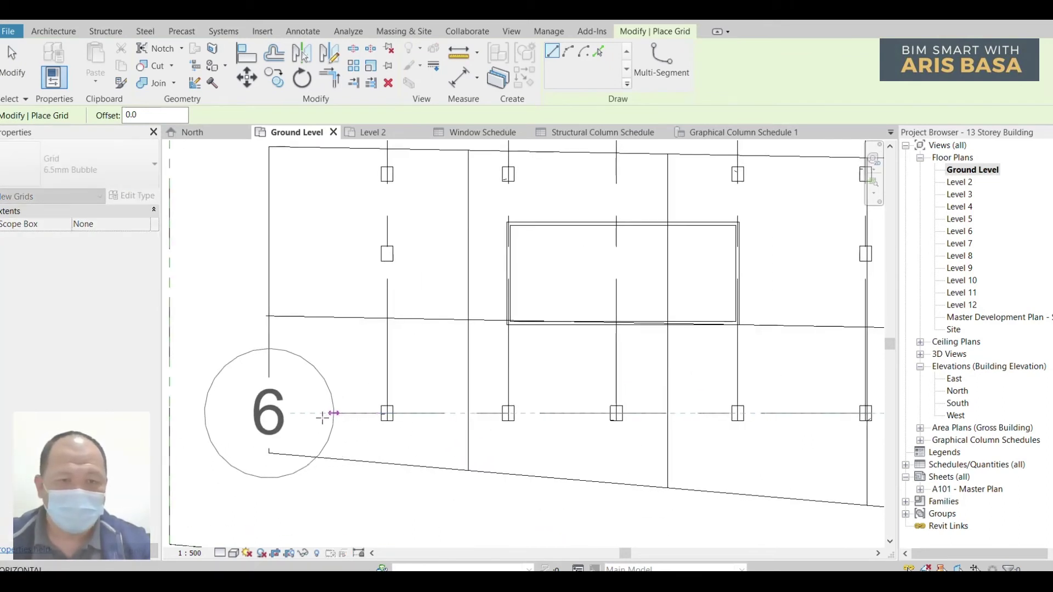
{"action": "scroll", "coordinate": [367, 389], "scroll_direction": "down", "scroll_amount": 2}
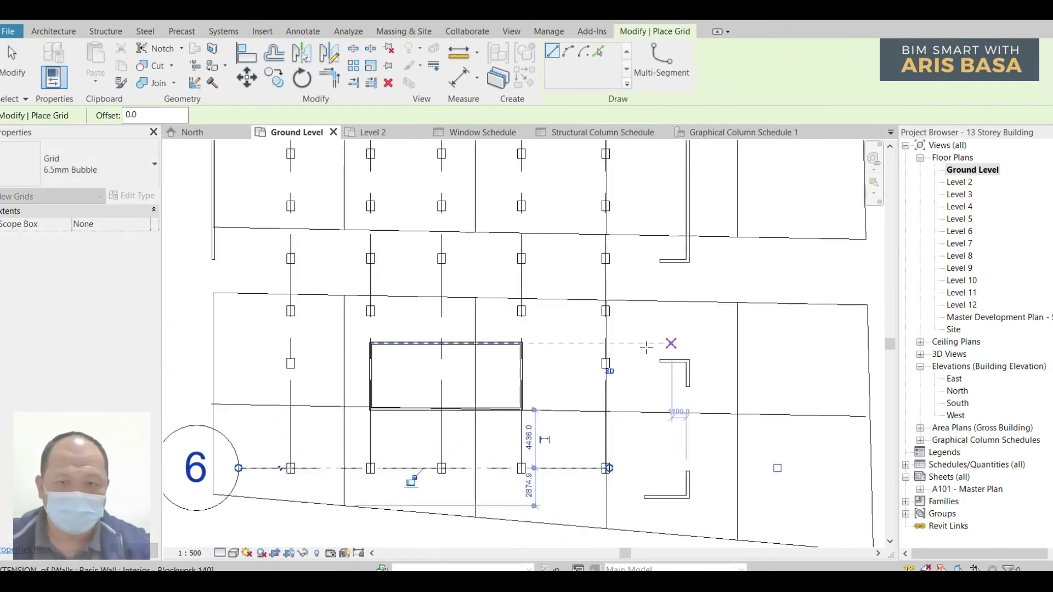
Draw a second horizontal grid through the next column row north, aligning its bubble end with grid 6
{"action": "scroll", "coordinate": [613, 363], "scroll_direction": "up", "scroll_amount": 3}
{"action": "scroll", "coordinate": [609, 362], "scroll_direction": "up", "scroll_amount": 3}
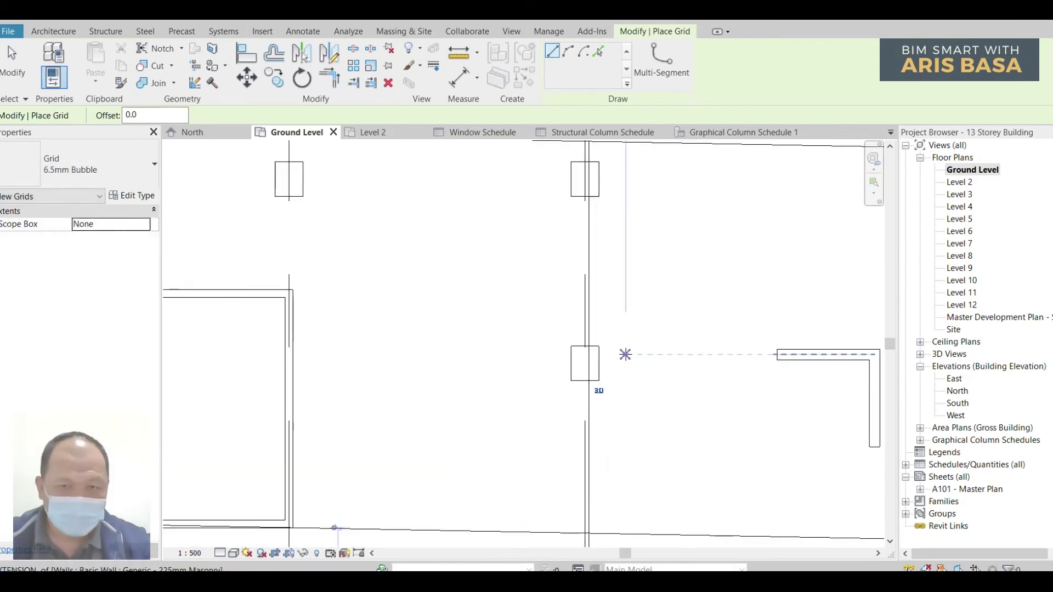
{"action": "left_click", "coordinate": [599, 366]}
{"action": "scroll", "coordinate": [507, 357], "scroll_direction": "down", "scroll_amount": 4}
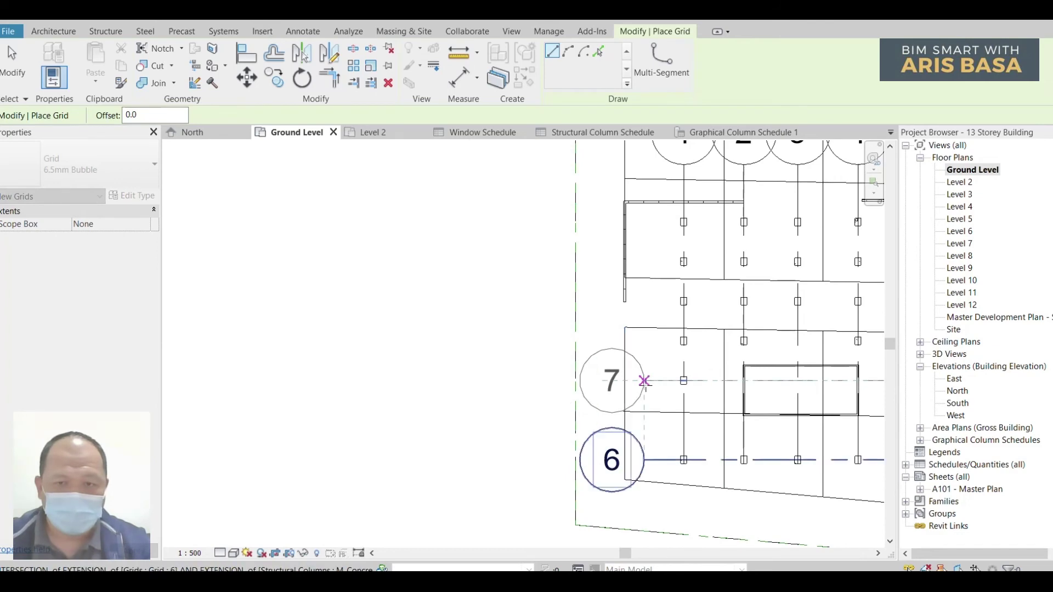
{"action": "left_click", "coordinate": [643, 380]}
{"action": "key", "text": "Escape"}
{"action": "key", "text": "Escape"}
{"action": "scroll", "coordinate": [603, 395], "scroll_direction": "down", "scroll_amount": 4}
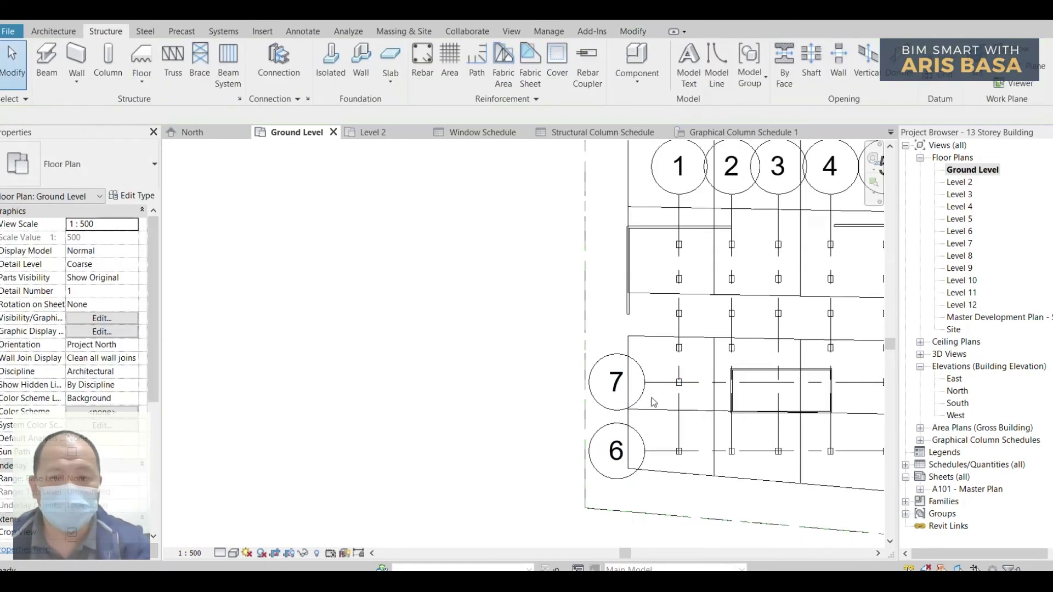
Start a multiple copy of grid 7 and place the first copy 4000 mm north on the next column row
{"action": "scroll", "coordinate": [471, 394], "scroll_direction": "up", "scroll_amount": 2}
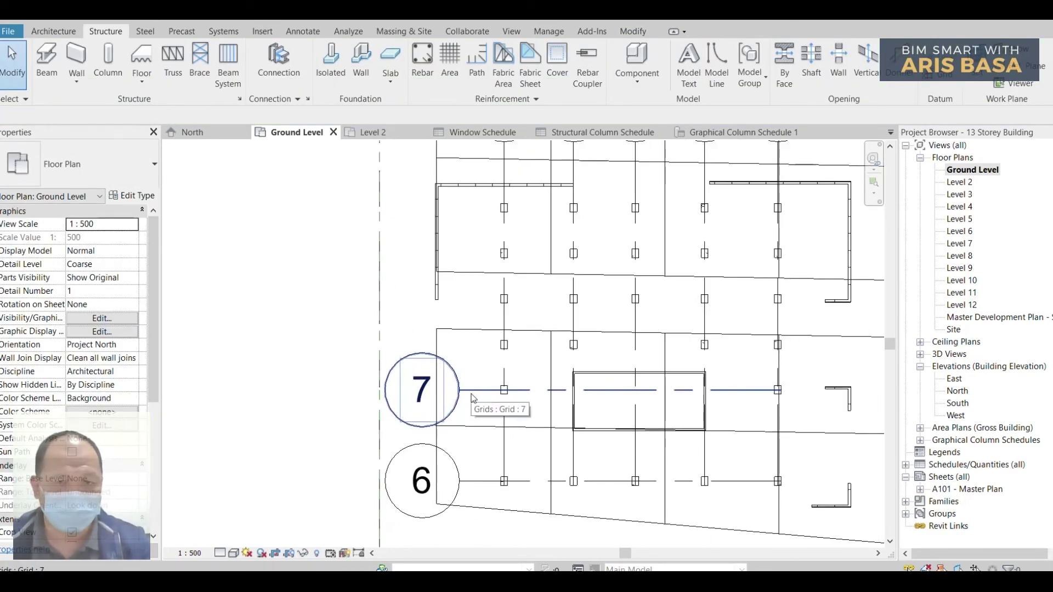
{"action": "scroll", "coordinate": [471, 395], "scroll_direction": "down", "scroll_amount": 2}
{"action": "middle_click_drag", "start_coordinate": [474, 403], "coordinate": [475, 457]}
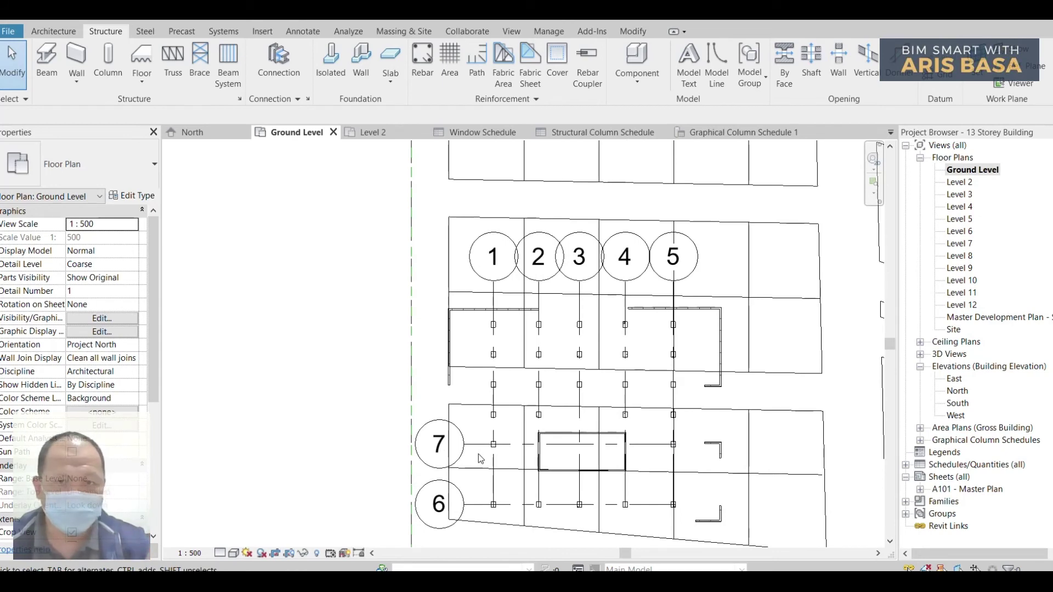
{"action": "middle_click_drag", "start_coordinate": [481, 451], "coordinate": [498, 408]}
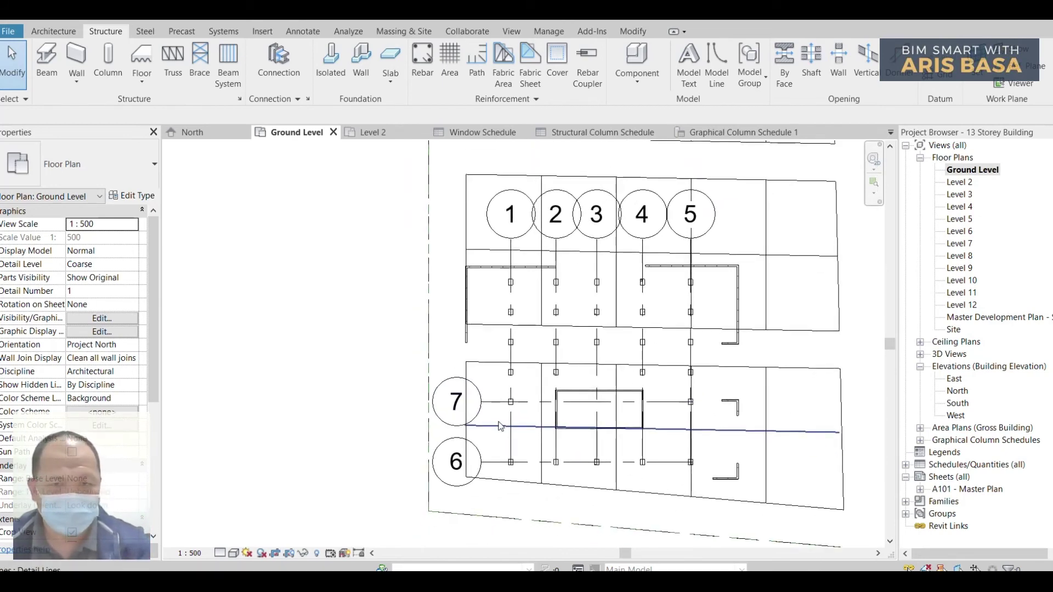
{"action": "scroll", "coordinate": [488, 433], "scroll_direction": "up", "scroll_amount": 2}
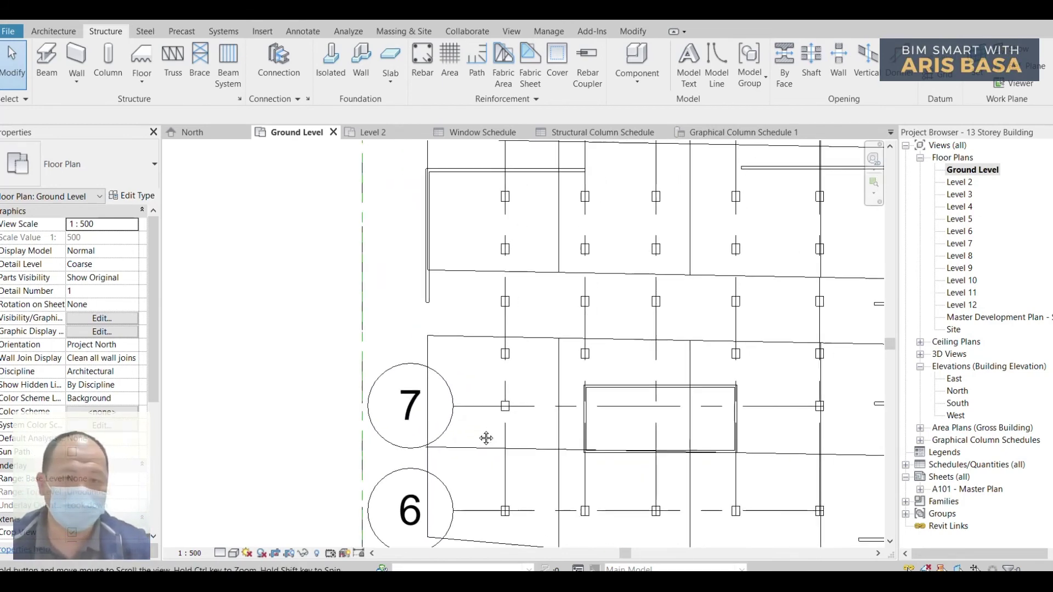
{"action": "left_click", "coordinate": [447, 428]}
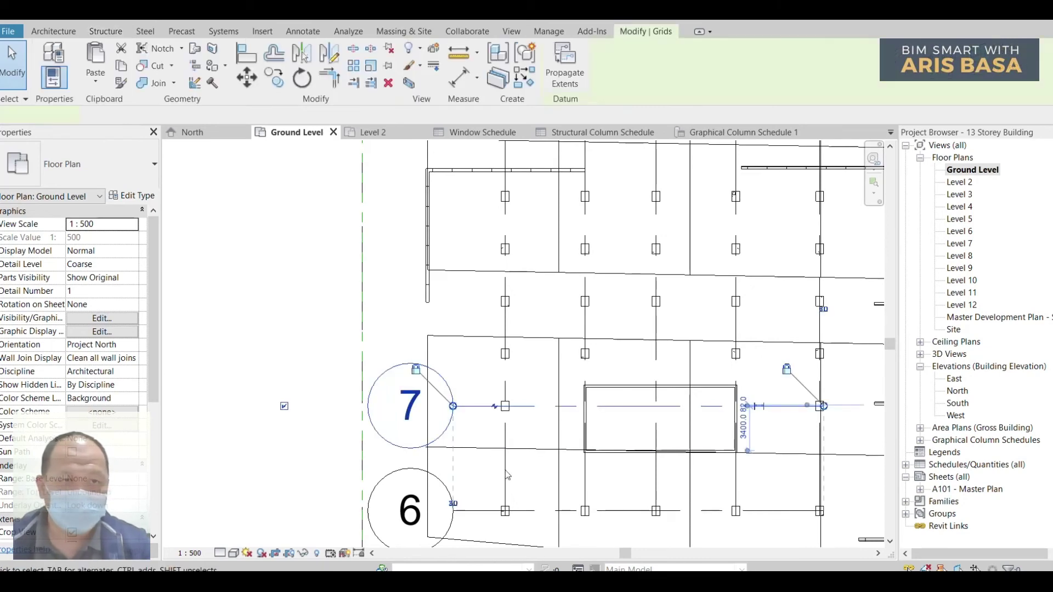
{"action": "left_click", "coordinate": [274, 88]}
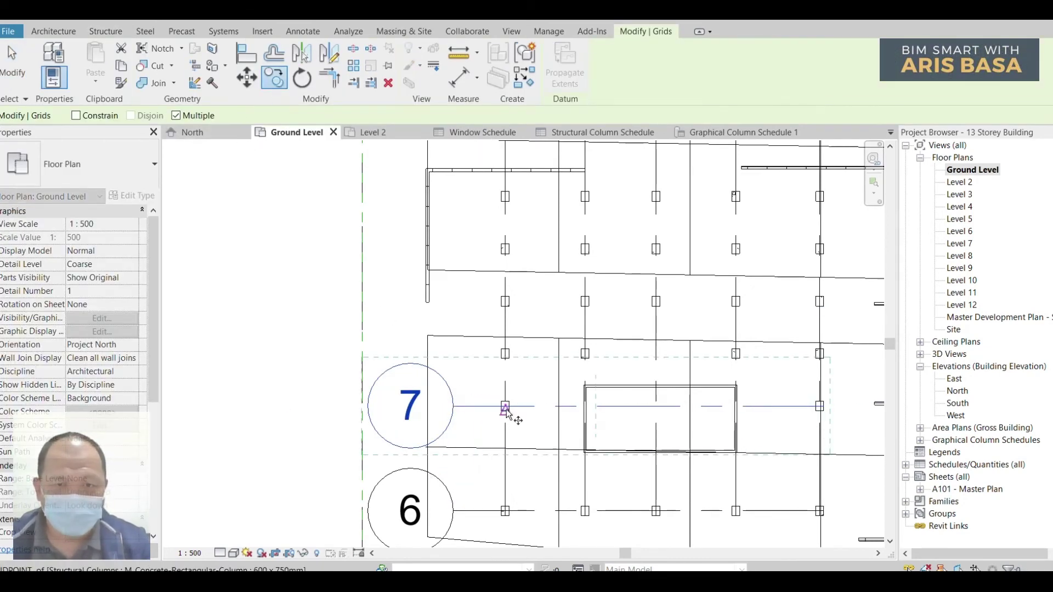
{"action": "scroll", "coordinate": [505, 406], "scroll_direction": "up", "scroll_amount": 2}
{"action": "left_click", "coordinate": [491, 399]}
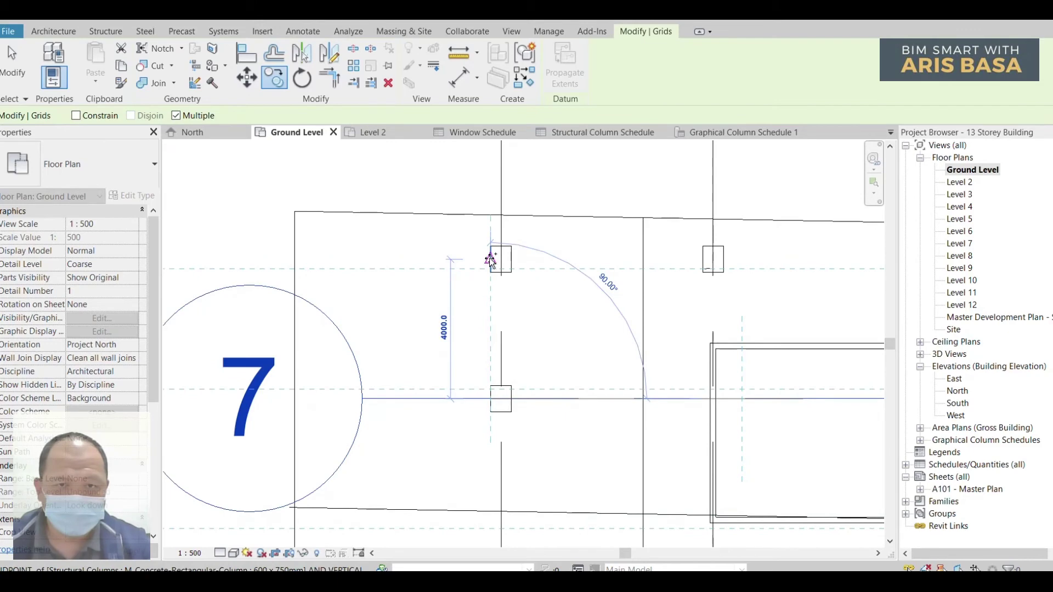
{"action": "left_click", "coordinate": [489, 257]}
Place further copies of the horizontal grid on the three remaining column rows to the north
{"action": "scroll", "coordinate": [489, 257], "scroll_direction": "down", "scroll_amount": 1}
{"action": "mouse_move", "coordinate": [489, 258]}
{"action": "middle_mouse_down"}
{"action": "mouse_move", "coordinate": [504, 468]}
{"action": "mouse_move", "coordinate": [489, 467]}
{"action": "middle_mouse_up"}
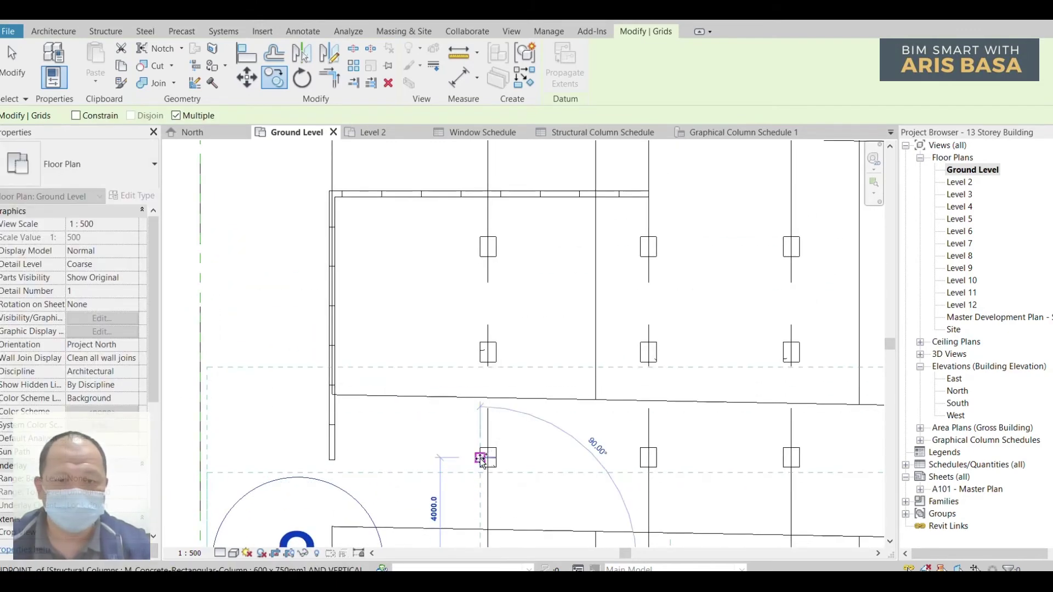
{"action": "left_click", "coordinate": [481, 459]}
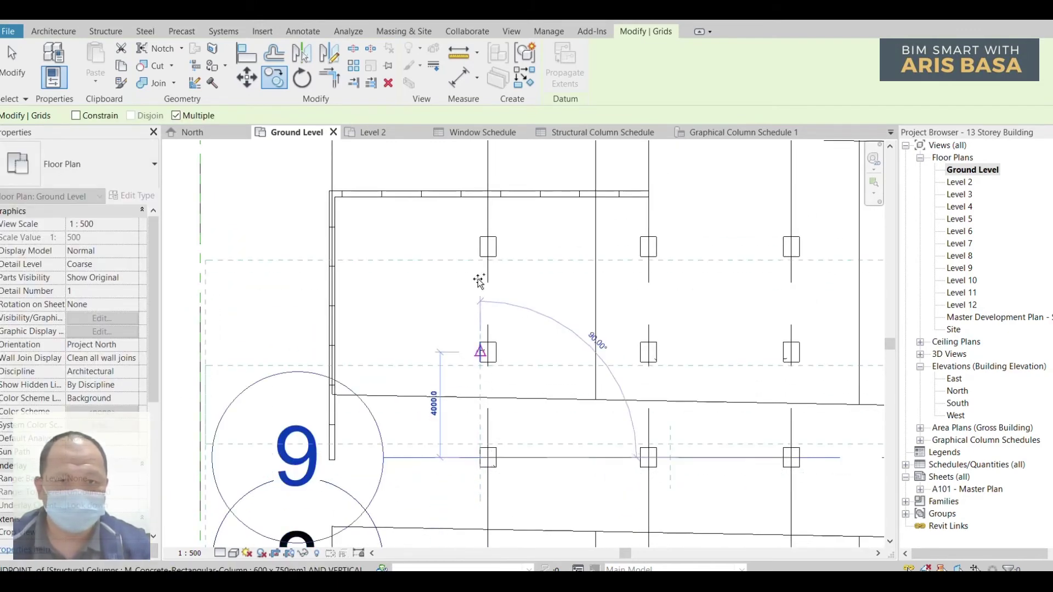
{"action": "left_click", "coordinate": [480, 352]}
{"action": "left_click", "coordinate": [479, 248]}
{"action": "scroll", "coordinate": [478, 248], "scroll_direction": "down", "scroll_amount": 6}
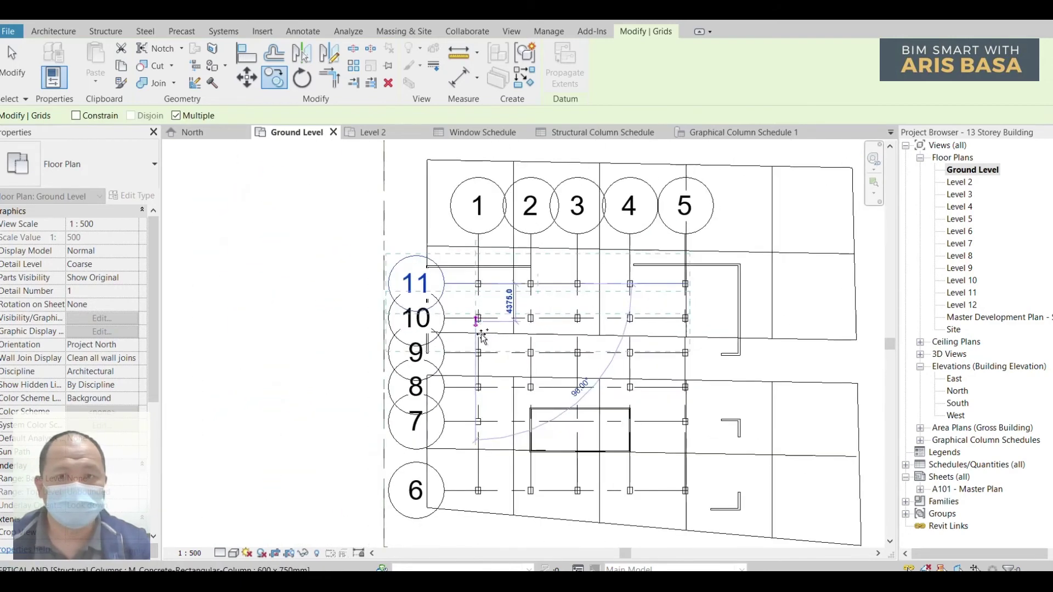
{"action": "key", "text": "Escape"}
{"action": "key", "text": "Escape"}
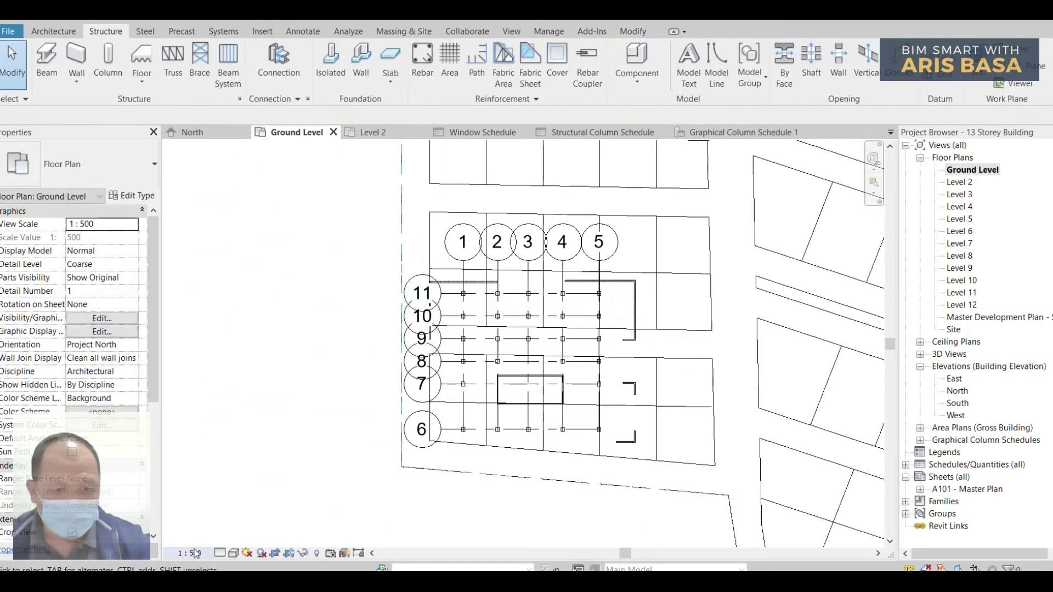
Set the Ground Level floor plan's view scale to 1 : 200
{"action": "left_click", "coordinate": [190, 553]}
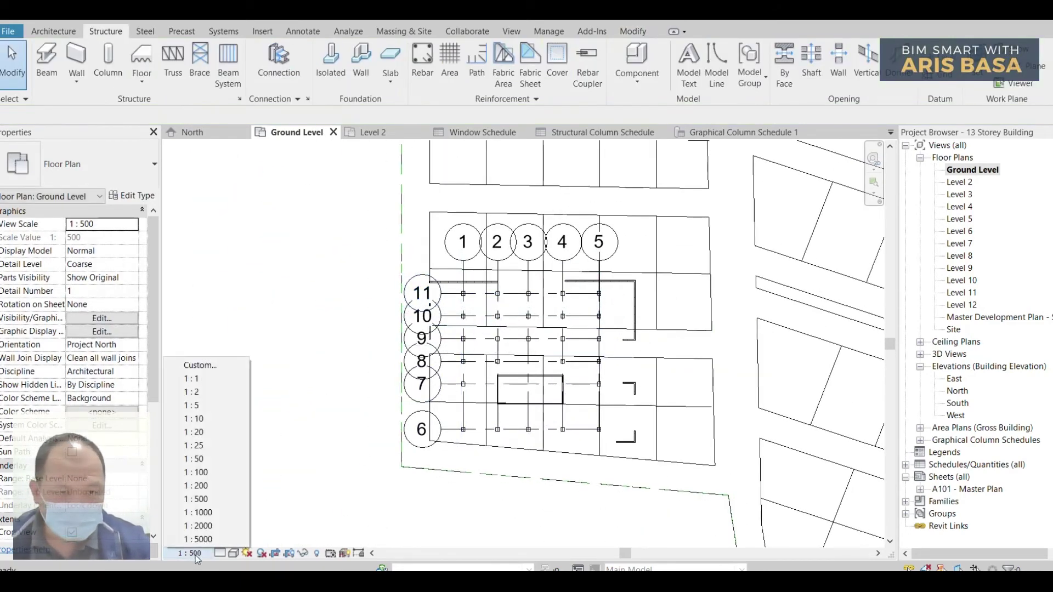
{"action": "left_click", "coordinate": [208, 485]}
{"action": "scroll", "coordinate": [560, 378], "scroll_direction": "up", "scroll_amount": 4}
{"action": "scroll", "coordinate": [560, 378], "scroll_direction": "down", "scroll_amount": 1}
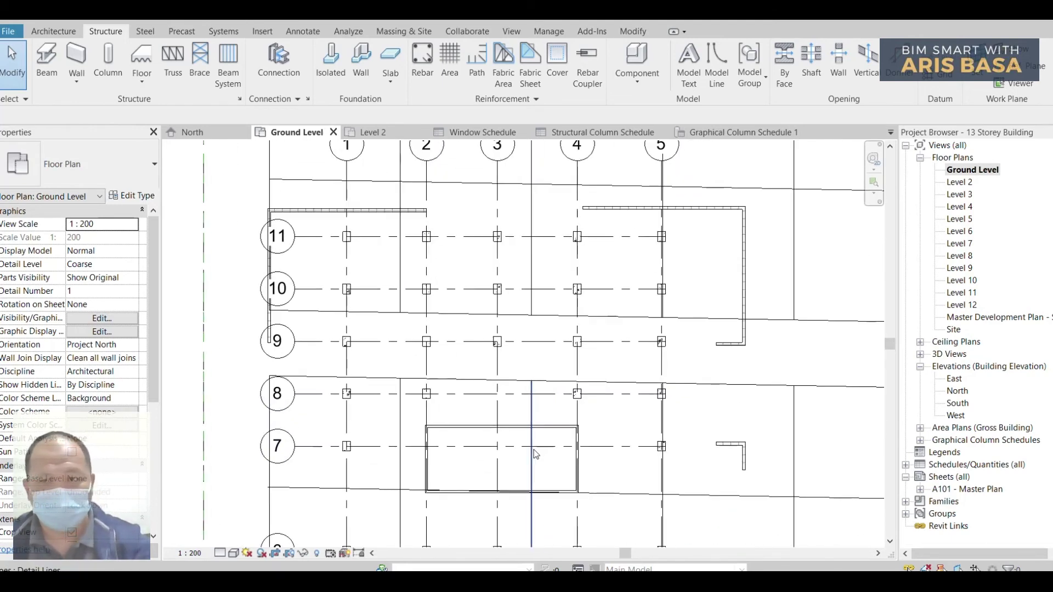
{"action": "scroll", "coordinate": [707, 417], "scroll_direction": "down", "scroll_amount": 3}
{"action": "middle_click_drag", "start_coordinate": [713, 418], "coordinate": [577, 400]}
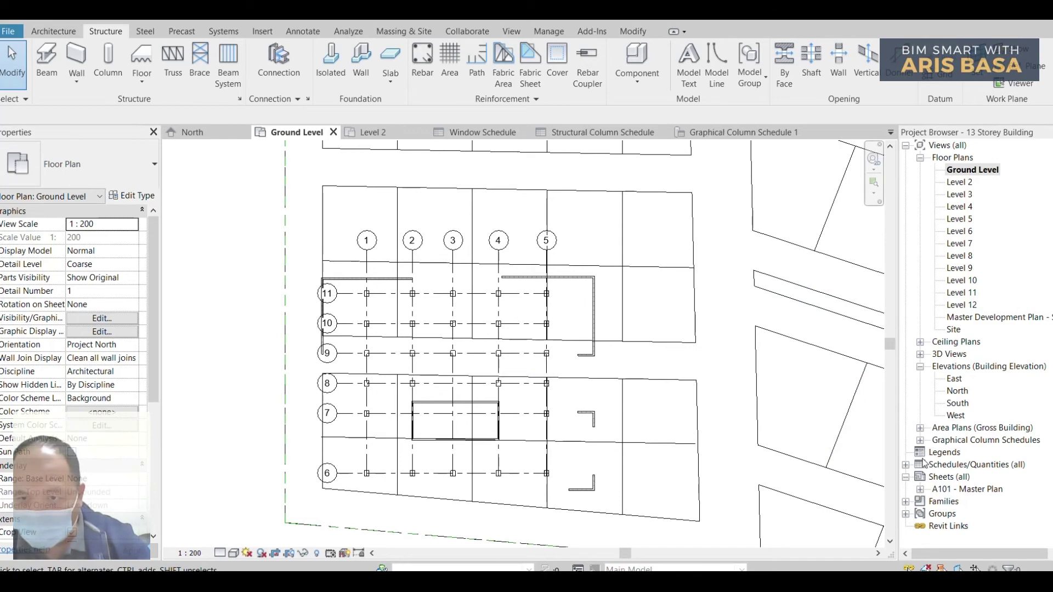
Open the Structural Column Schedule and add Column Location Mark to its scheduled fields
{"action": "left_click", "coordinate": [905, 465]}
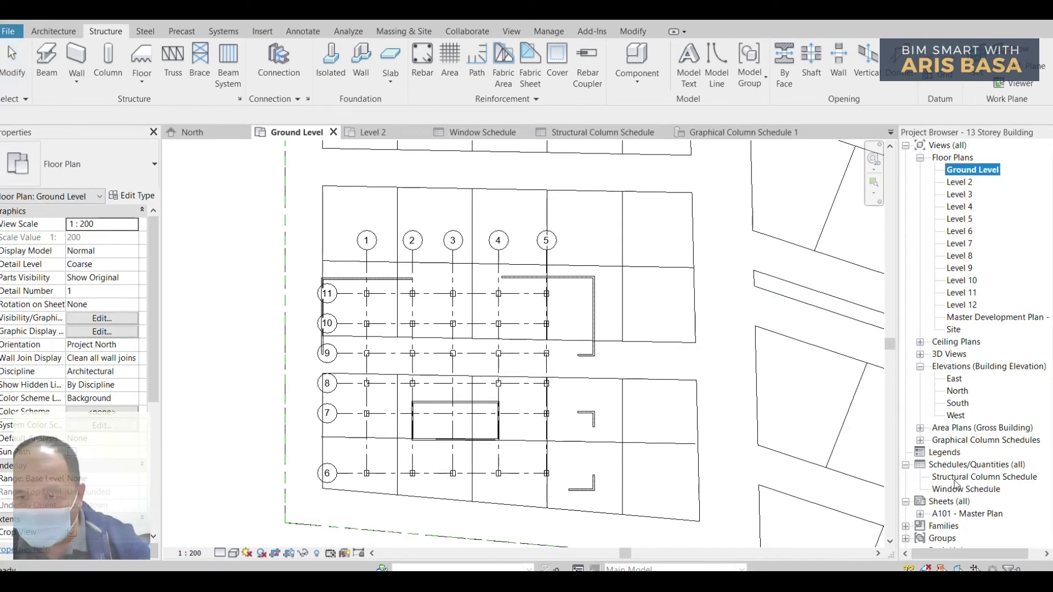
{"action": "double_click", "coordinate": [979, 477]}
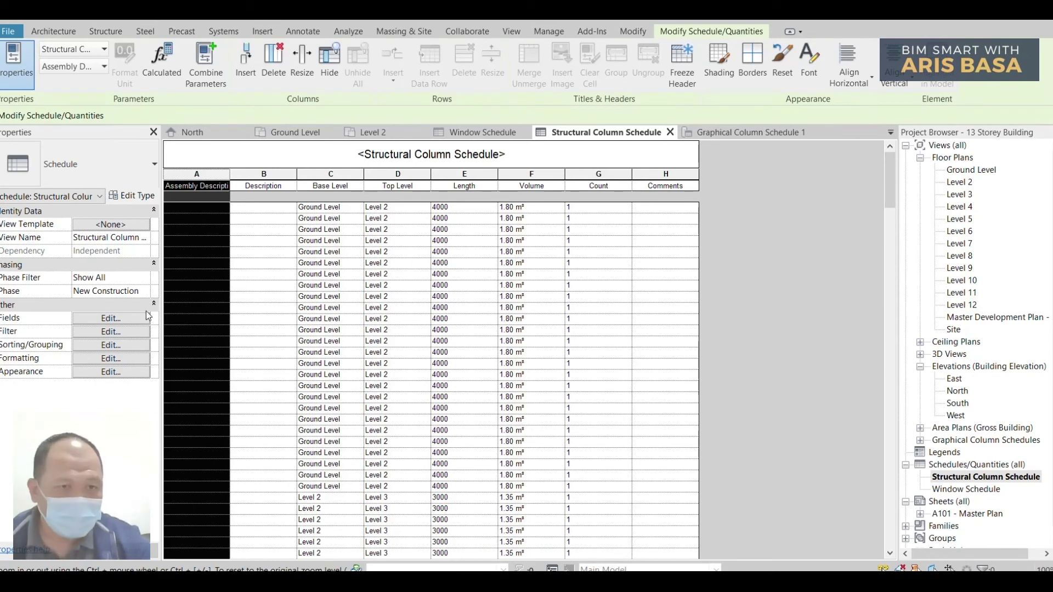
{"action": "left_click", "coordinate": [116, 319]}
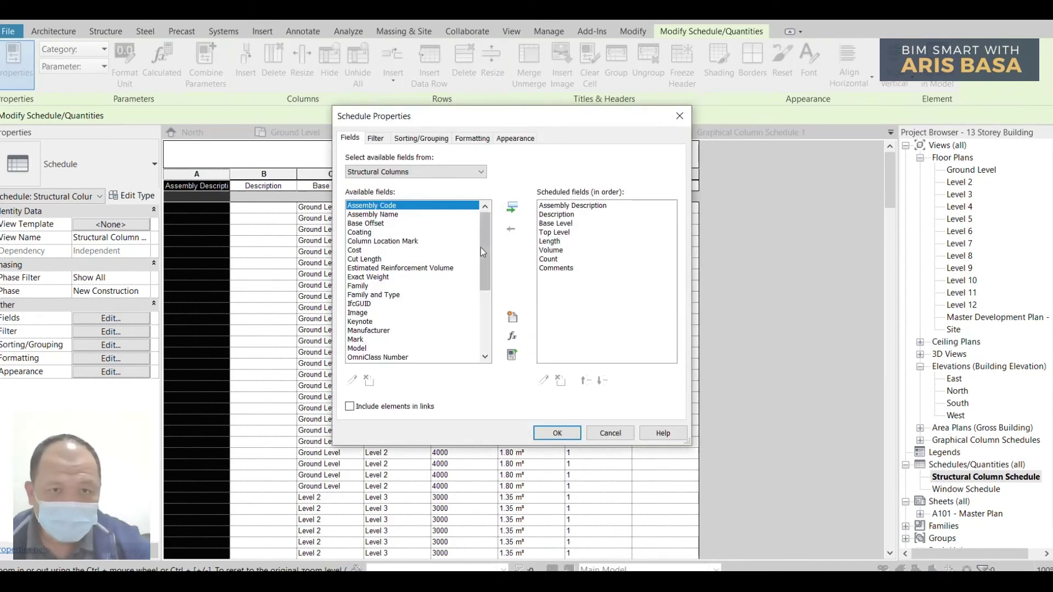
{"action": "left_click", "coordinate": [388, 242]}
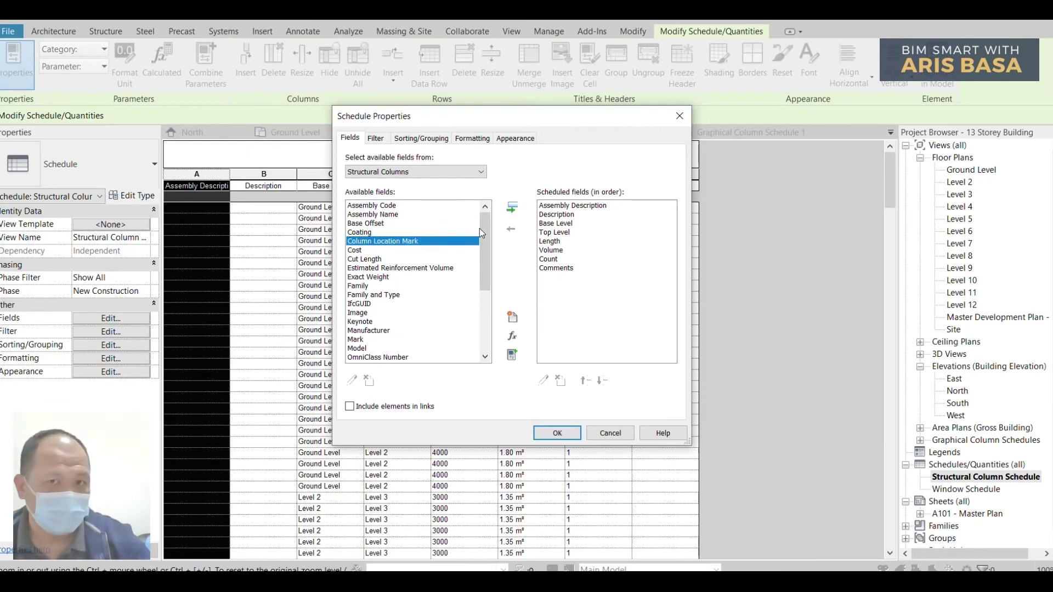
{"action": "left_click", "coordinate": [511, 208]}
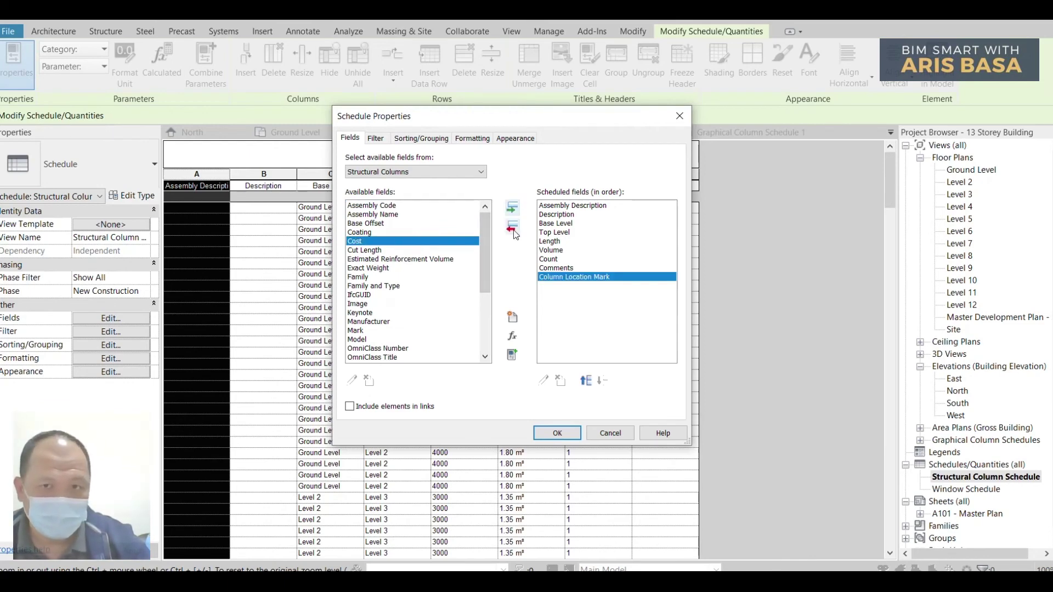
{"action": "left_click", "coordinate": [556, 433]}
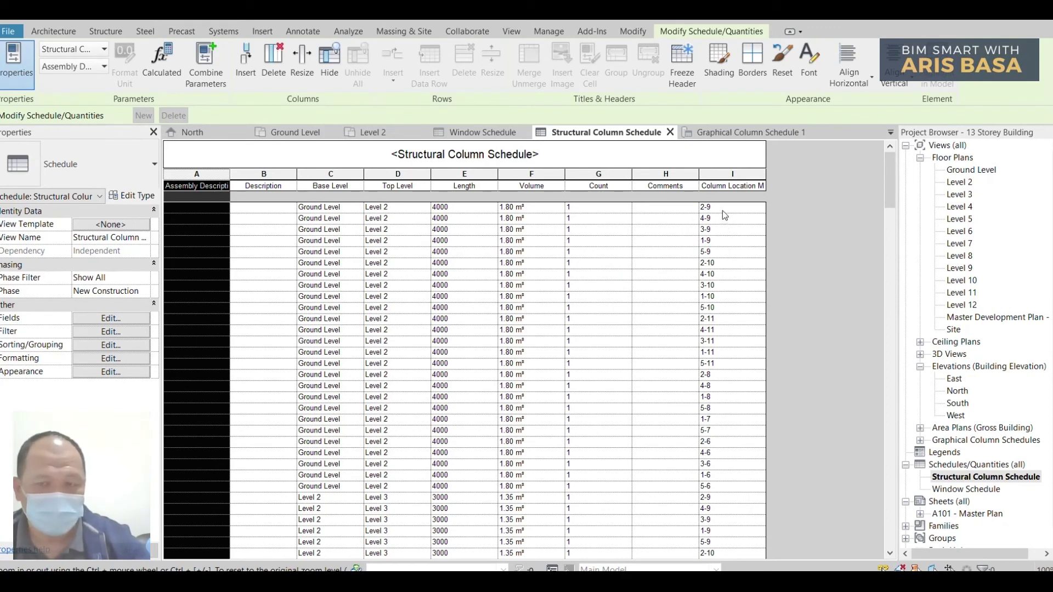
Check the column location marks of the Ground Level columns in the Structural Column Schedule row by row
{"action": "left_click", "coordinate": [722, 211]}
{"action": "left_click", "coordinate": [719, 219]}
{"action": "left_click", "coordinate": [718, 229]}
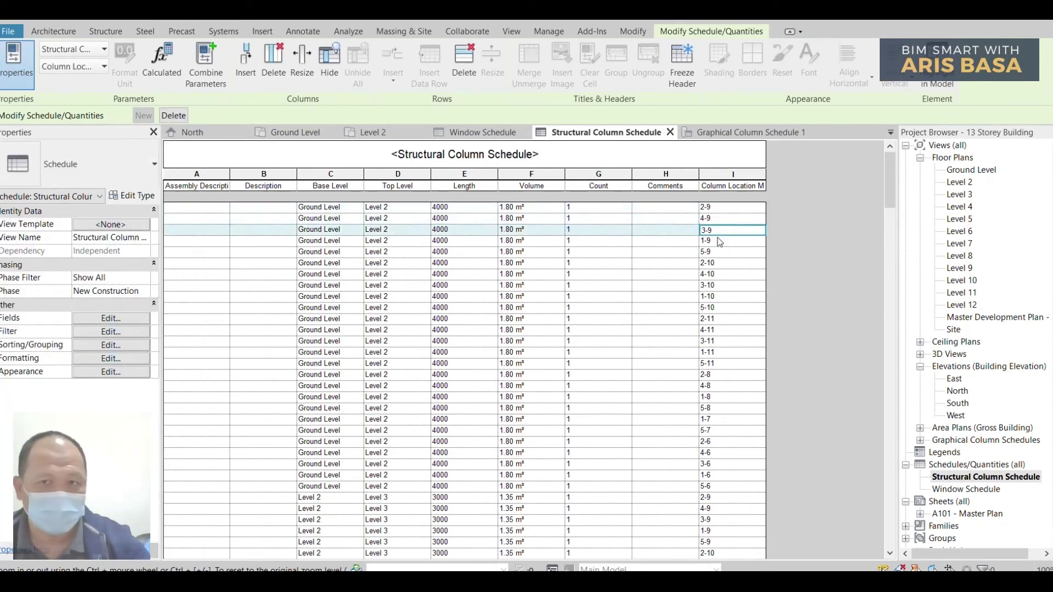
{"action": "left_click", "coordinate": [717, 241]}
{"action": "left_click", "coordinate": [719, 262]}
{"action": "left_click", "coordinate": [720, 285]}
{"action": "left_click", "coordinate": [719, 307]}
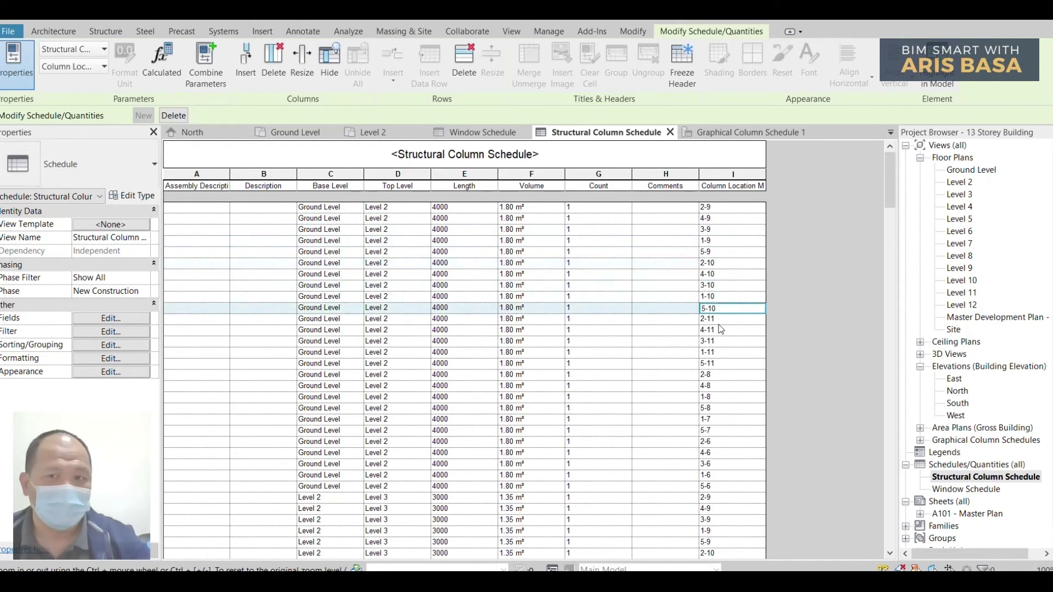
{"action": "left_click", "coordinate": [718, 341]}
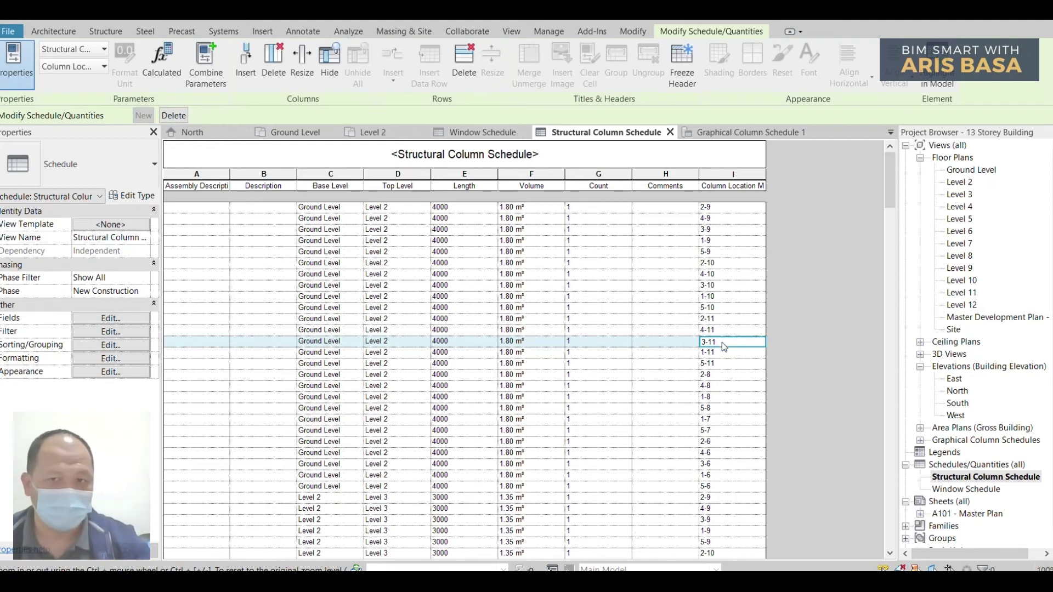
{"action": "left_click", "coordinate": [656, 387]}
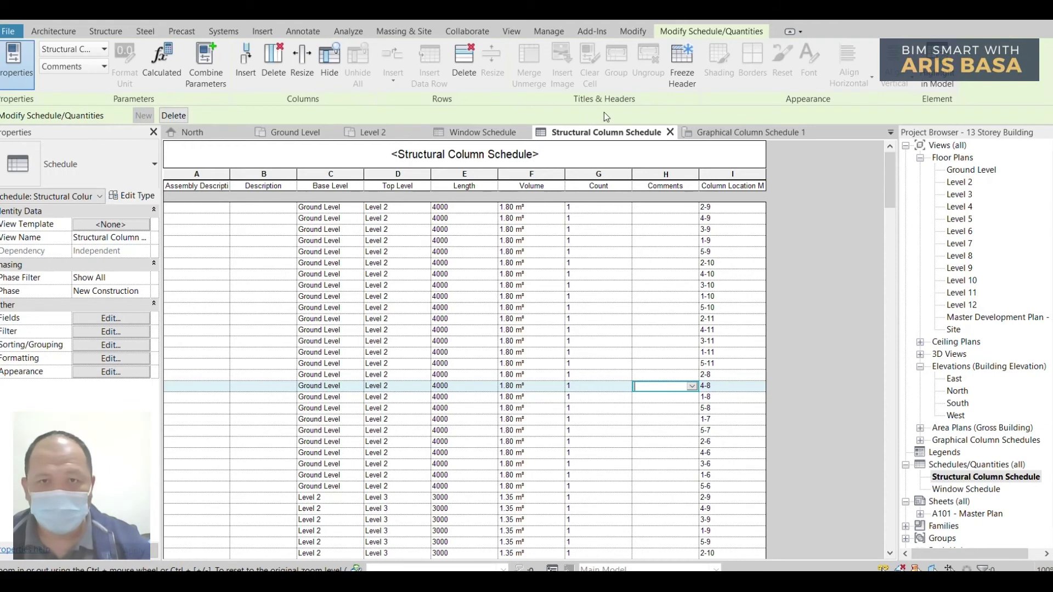
Examine the levels, elevations and column locations in Graphical Column Schedule 1, including the Ground Level column at location 1-6
{"action": "left_click", "coordinate": [713, 130]}
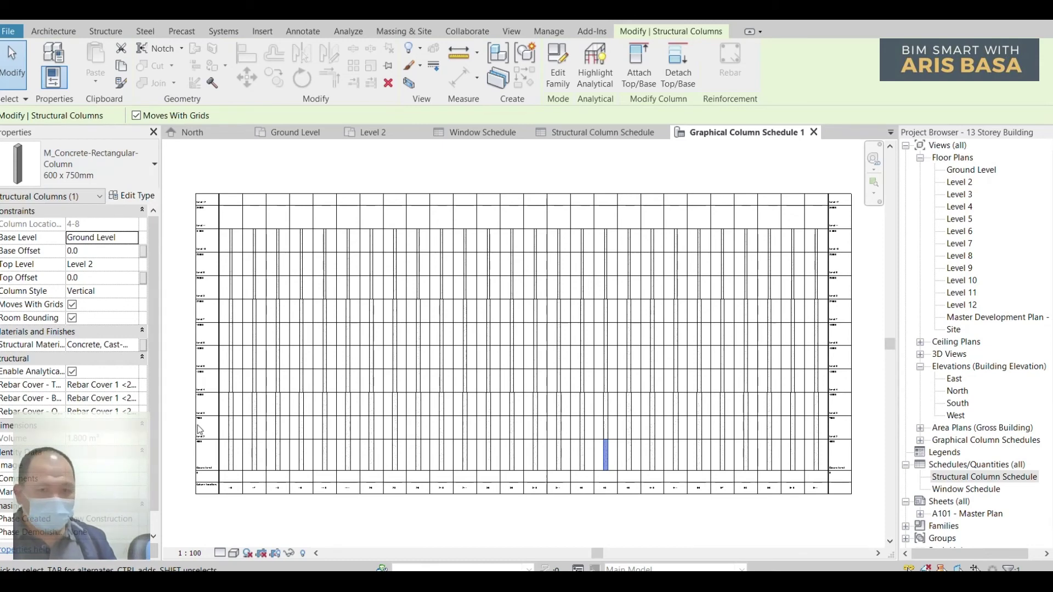
{"action": "scroll", "coordinate": [231, 484], "scroll_direction": "up", "scroll_amount": 5}
{"action": "middle_click_drag", "start_coordinate": [245, 470], "coordinate": [427, 554]}
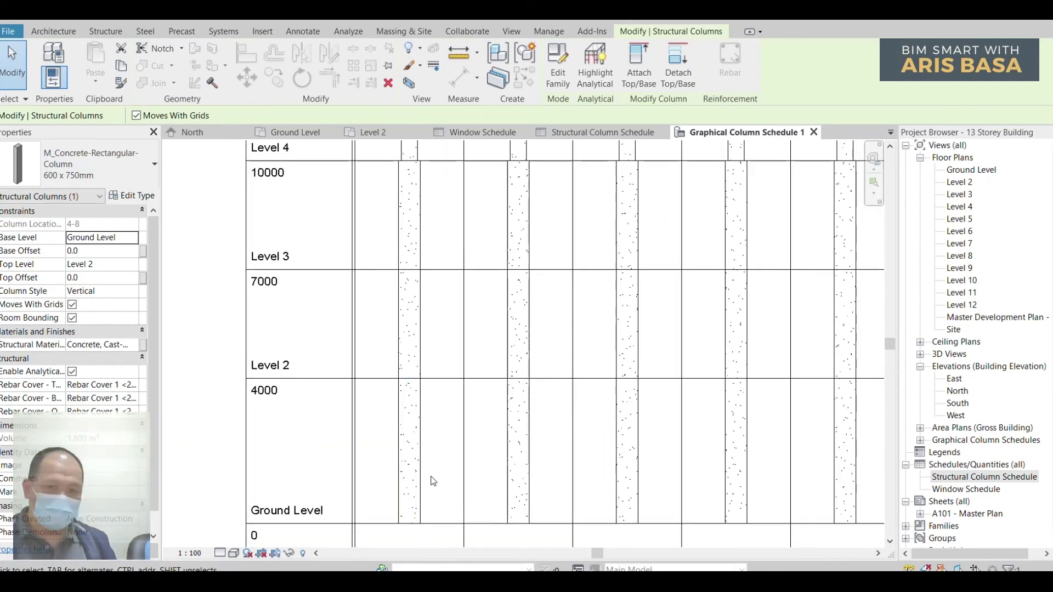
{"action": "scroll", "coordinate": [433, 479], "scroll_direction": "up", "scroll_amount": 3}
{"action": "middle_click_drag", "start_coordinate": [440, 479], "coordinate": [463, 426]}
{"action": "scroll", "coordinate": [514, 380], "scroll_direction": "down", "scroll_amount": 2}
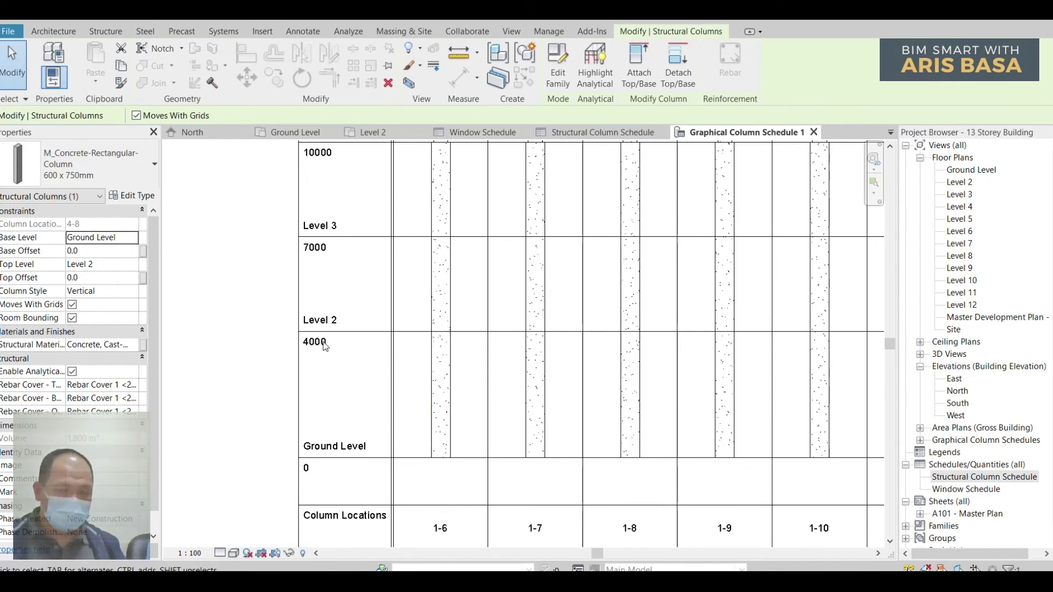
{"action": "left_click", "coordinate": [444, 396]}
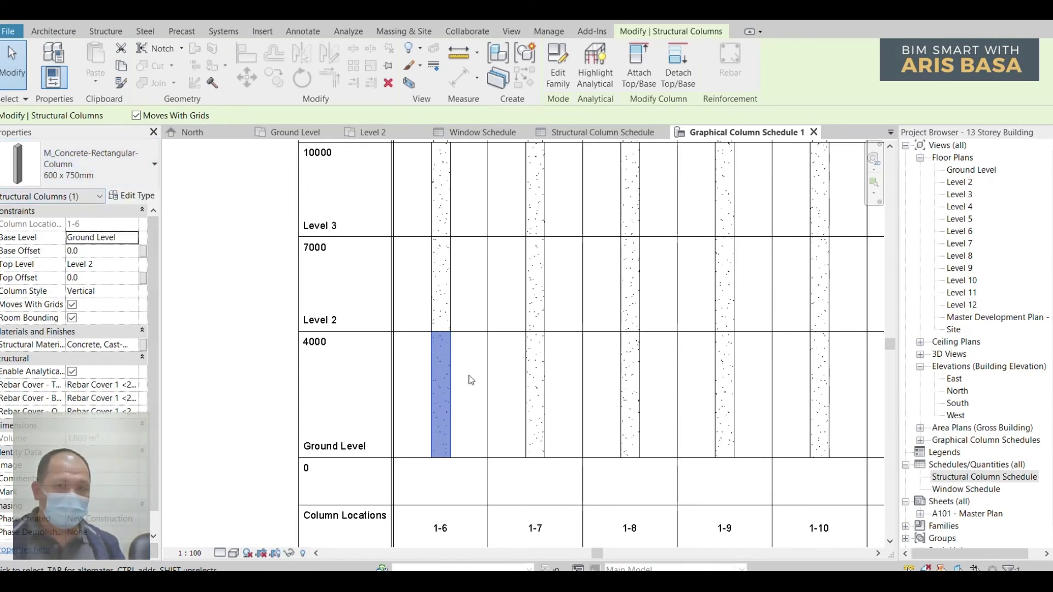
{"action": "scroll", "coordinate": [470, 379], "scroll_direction": "down", "scroll_amount": 6}
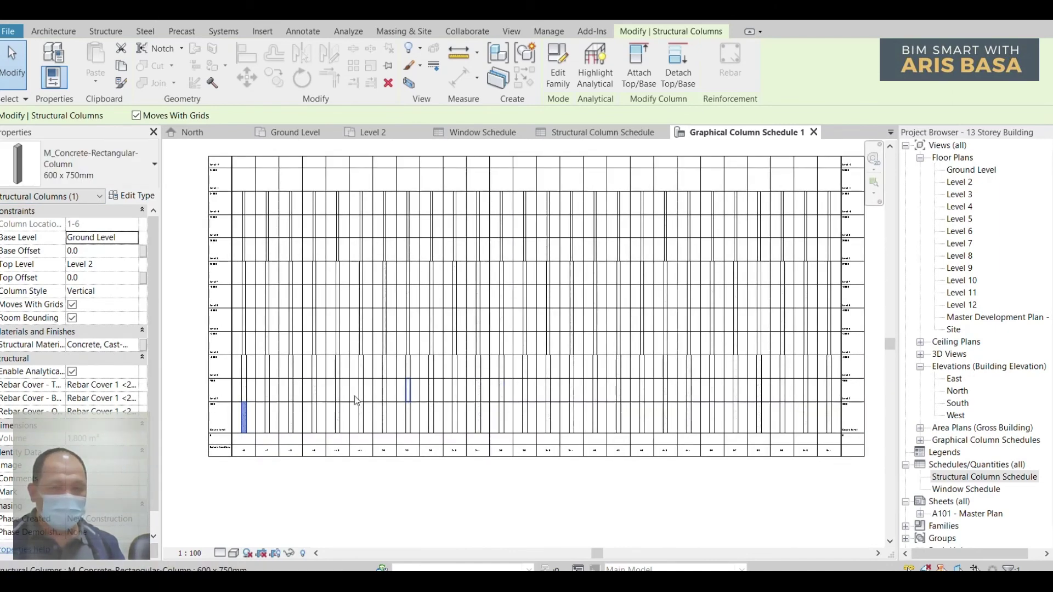
{"action": "scroll", "coordinate": [667, 426], "scroll_direction": "up", "scroll_amount": 8}
{"action": "scroll", "coordinate": [497, 432], "scroll_direction": "up", "scroll_amount": 3}
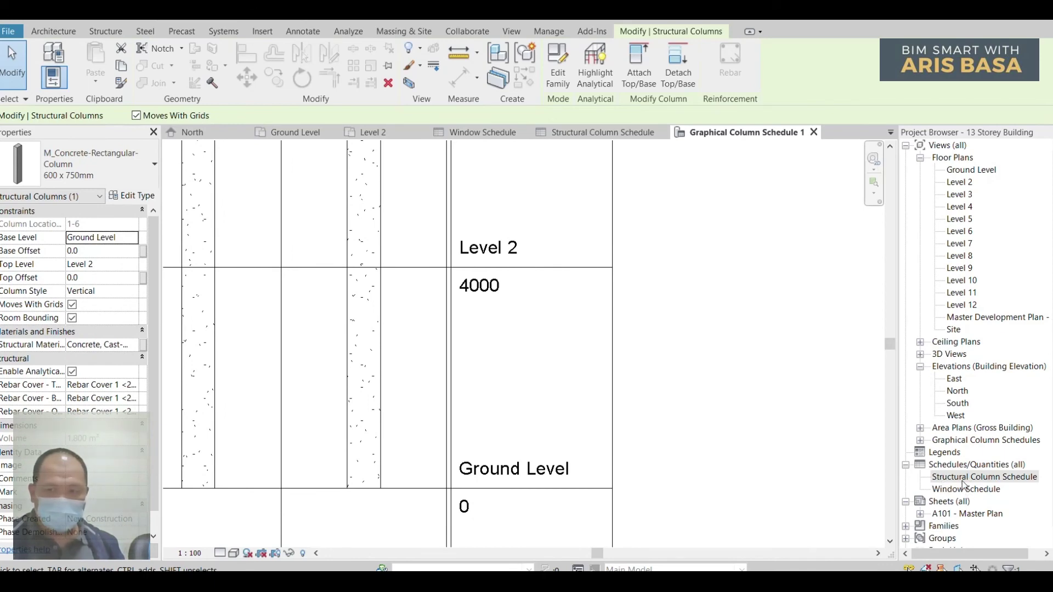
Revisit the Structural Column Schedule, list the graphical column schedules in the project, and review the full extent of Graphical Column Schedule 1
{"action": "left_click", "coordinate": [604, 133]}
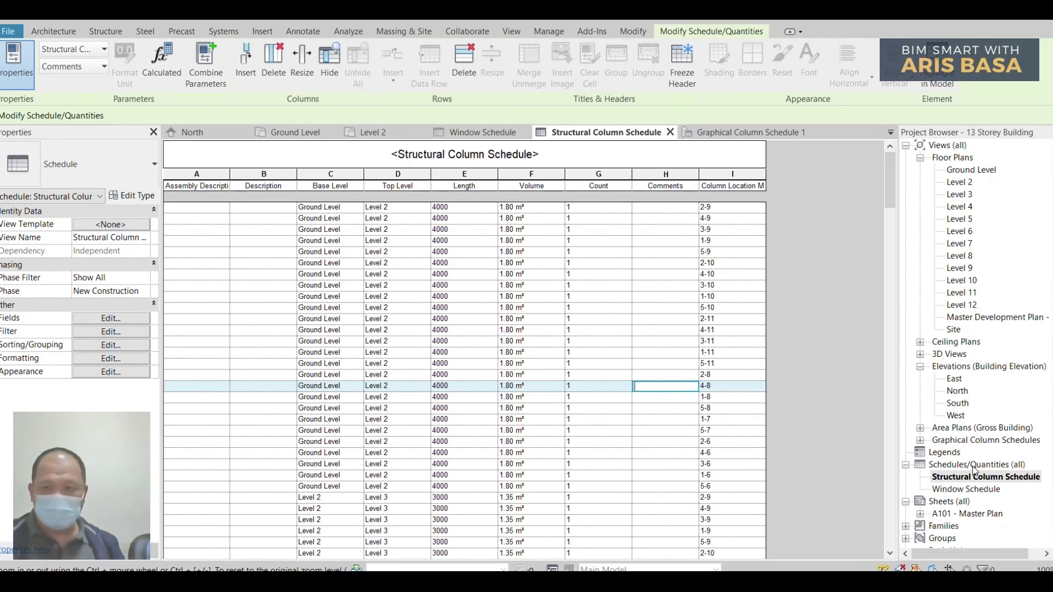
{"action": "left_click", "coordinate": [920, 441]}
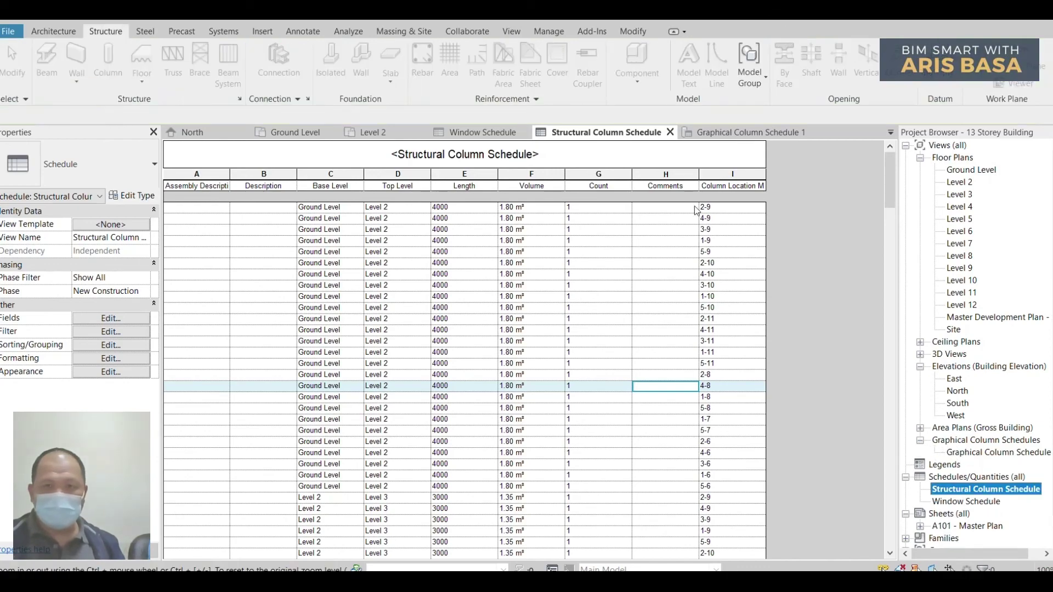
{"action": "left_click", "coordinate": [729, 135]}
{"action": "scroll", "coordinate": [530, 350], "scroll_direction": "down", "scroll_amount": 6}
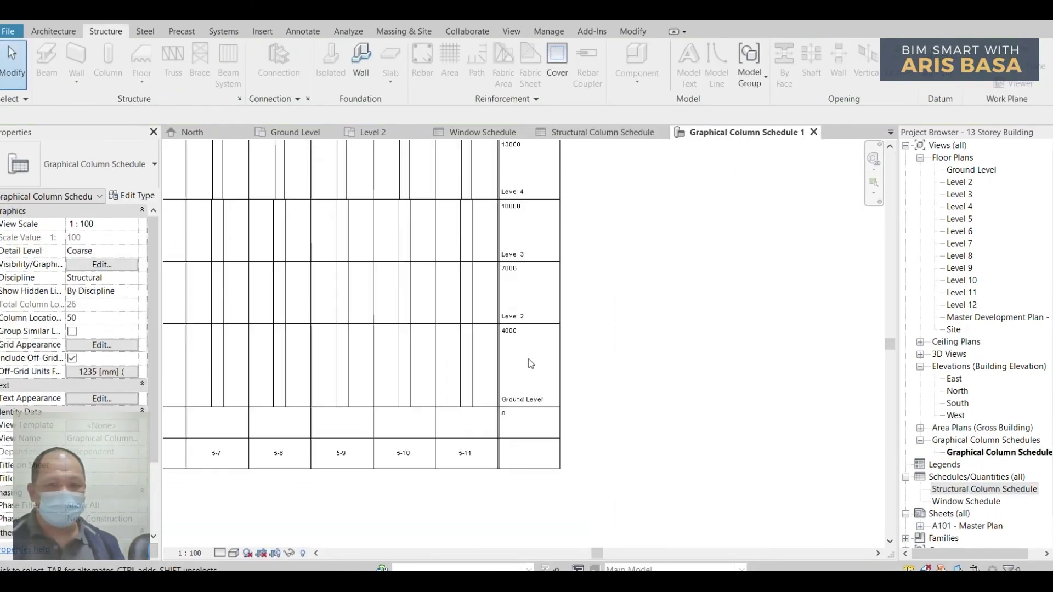
{"action": "scroll", "coordinate": [826, 448], "scroll_direction": "down", "scroll_amount": 4}
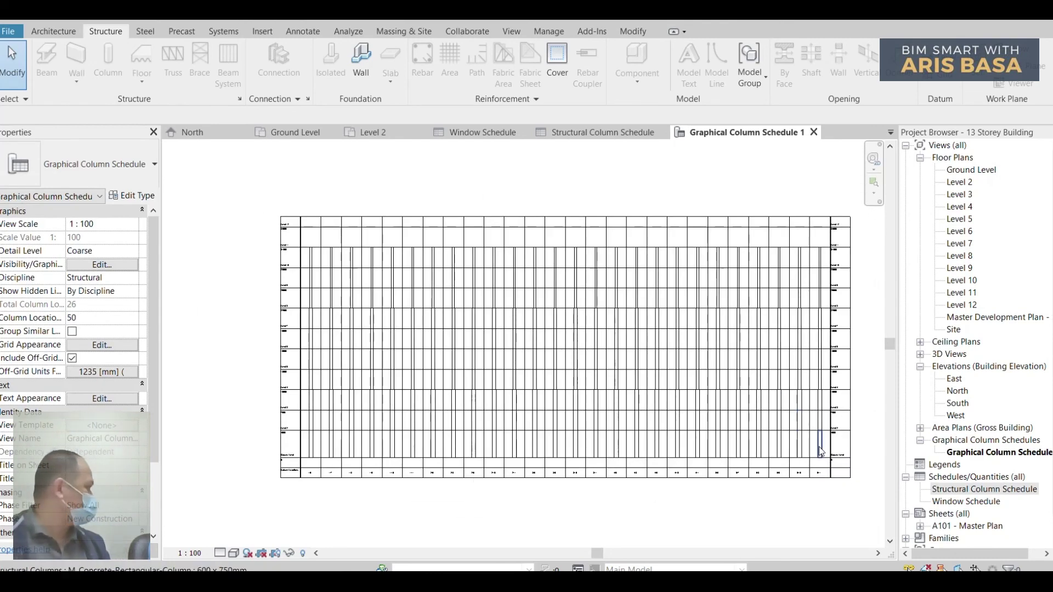
{"action": "middle_click_drag", "start_coordinate": [729, 442], "coordinate": [695, 424]}
{"action": "scroll", "coordinate": [818, 433], "scroll_direction": "up", "scroll_amount": 1}
{"action": "middle_click_drag", "start_coordinate": [831, 444], "coordinate": [877, 468]}
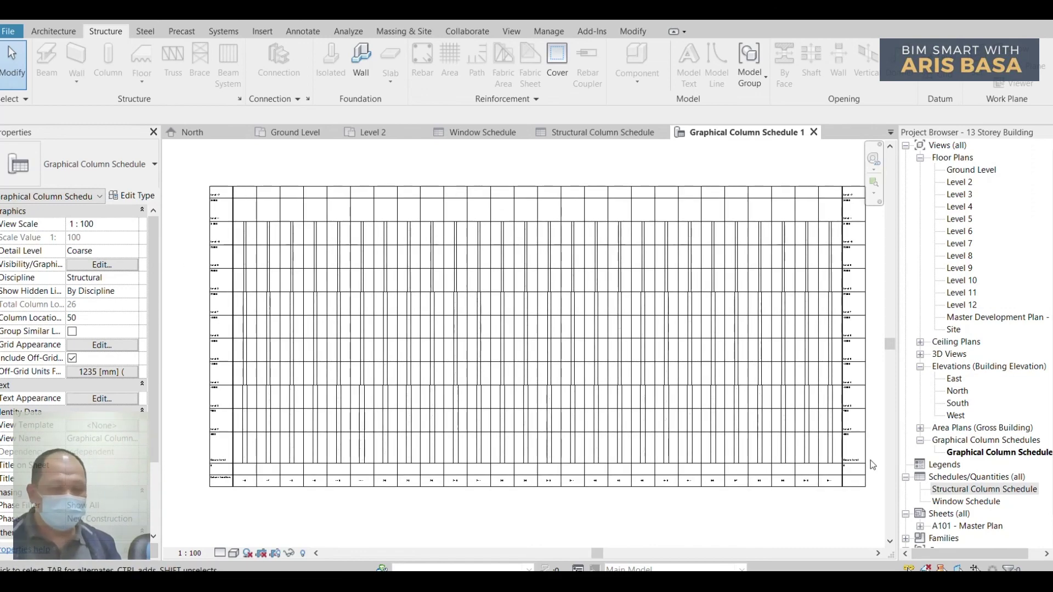